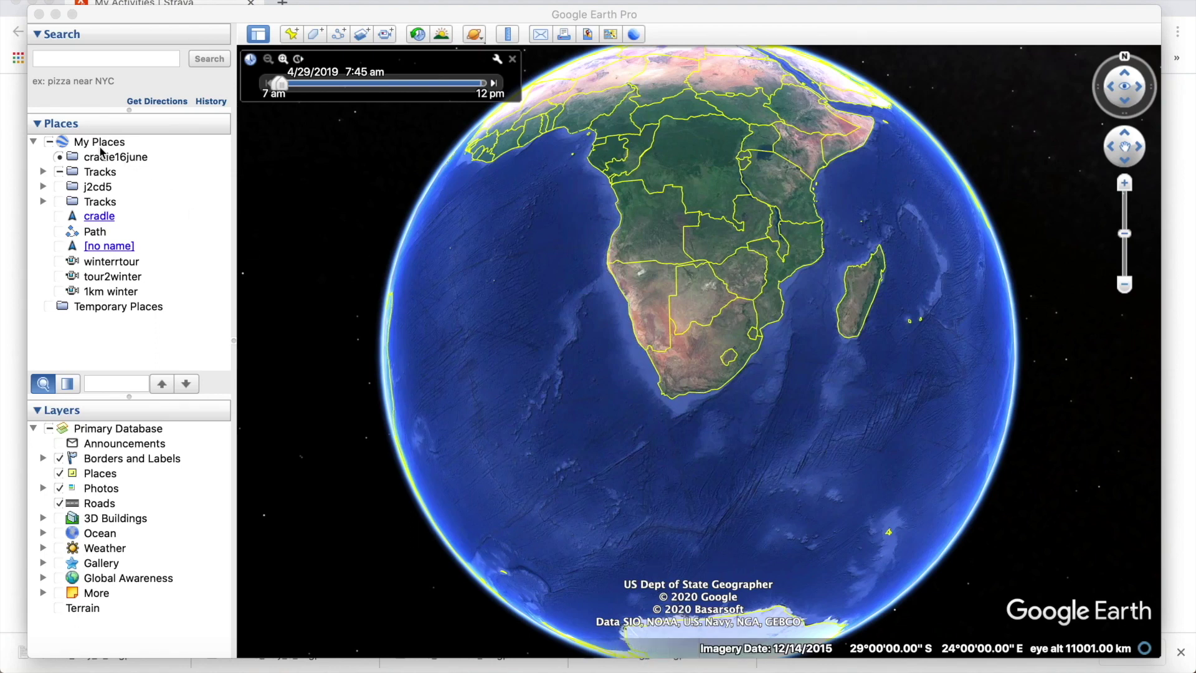
# Switch to Strava in Chrome, open the Cradle ride dated 6/21/2020, and export it as a GPX file.
pyautogui.click(101, 149)
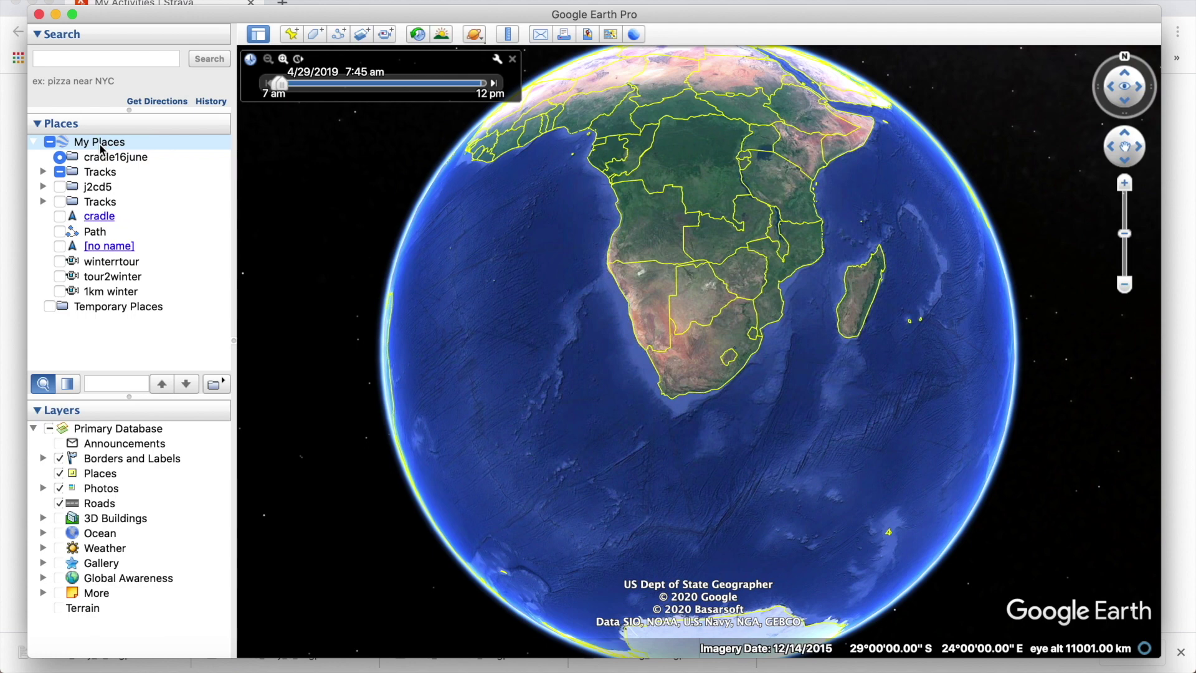
pyautogui.click(122, 158)
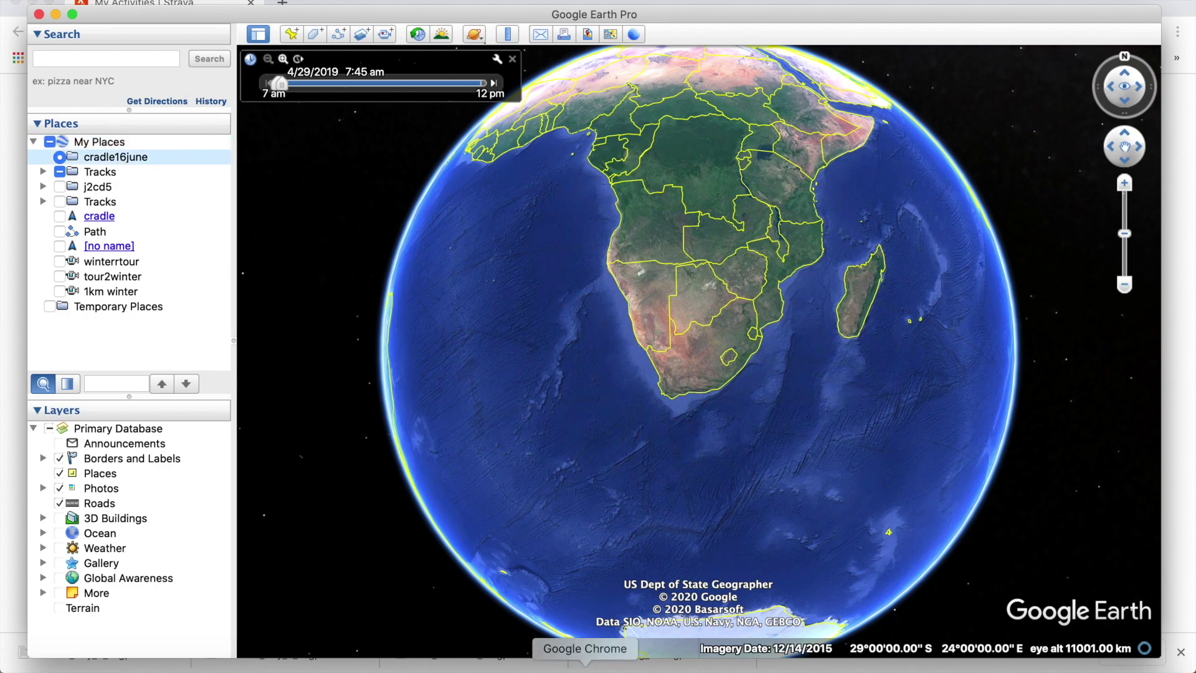
pyautogui.click(585, 667)
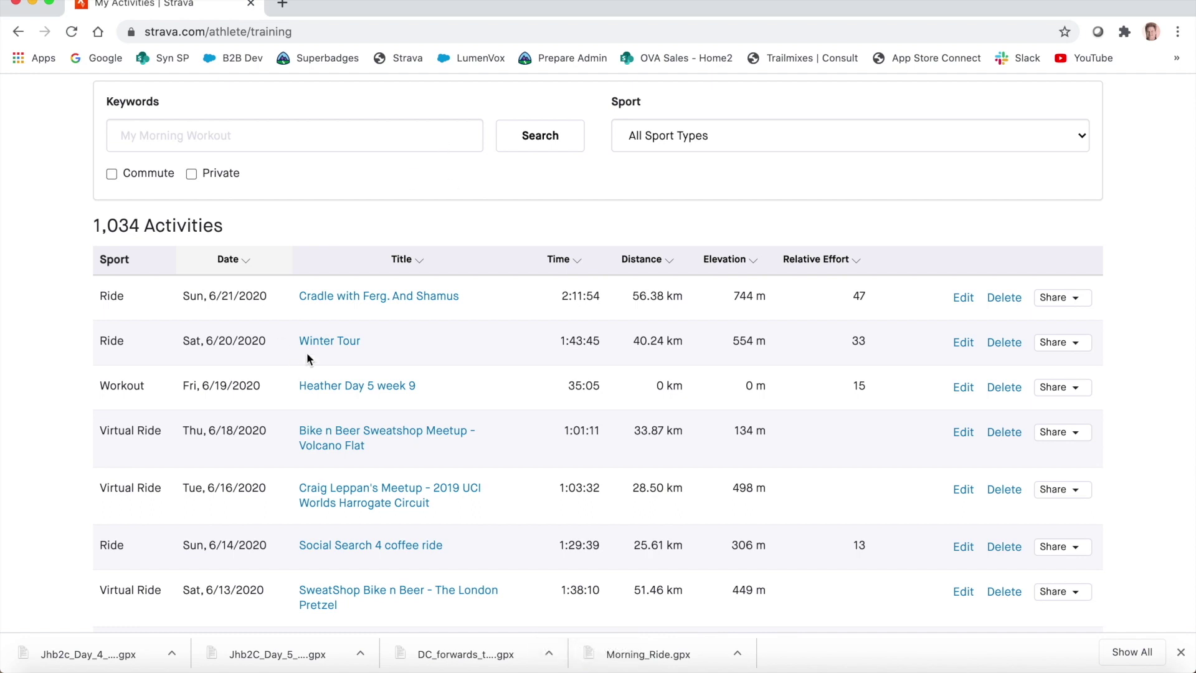
pyautogui.click(427, 298)
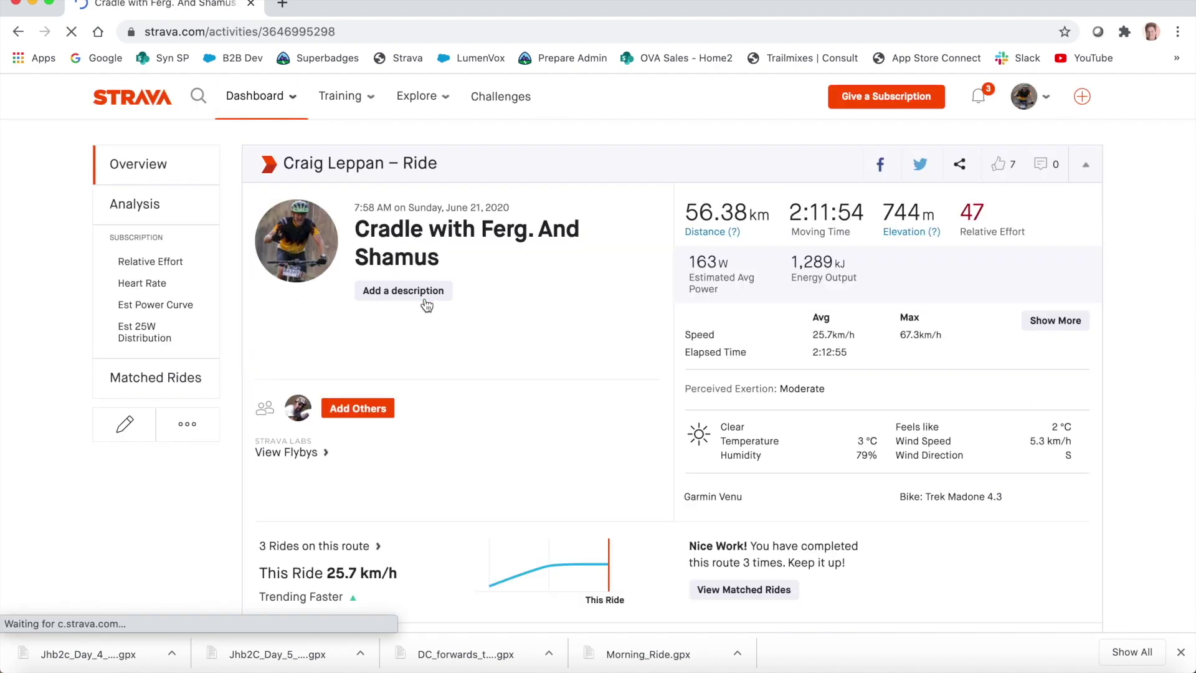
pyautogui.click(187, 430)
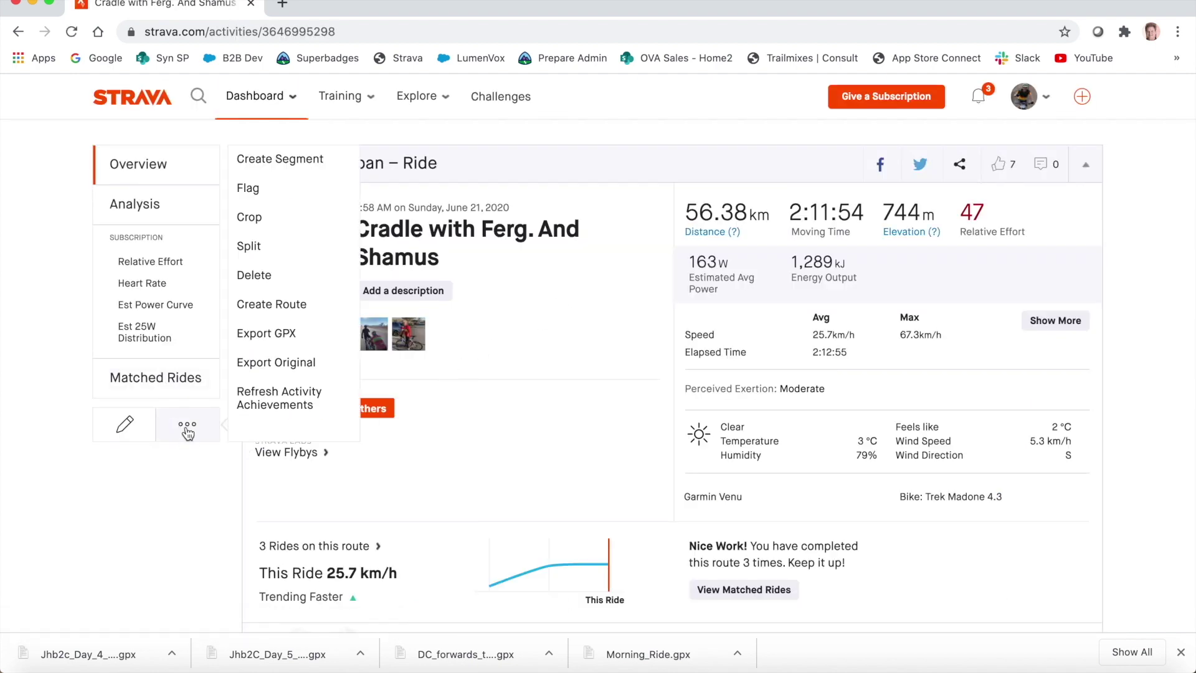
pyautogui.click(294, 339)
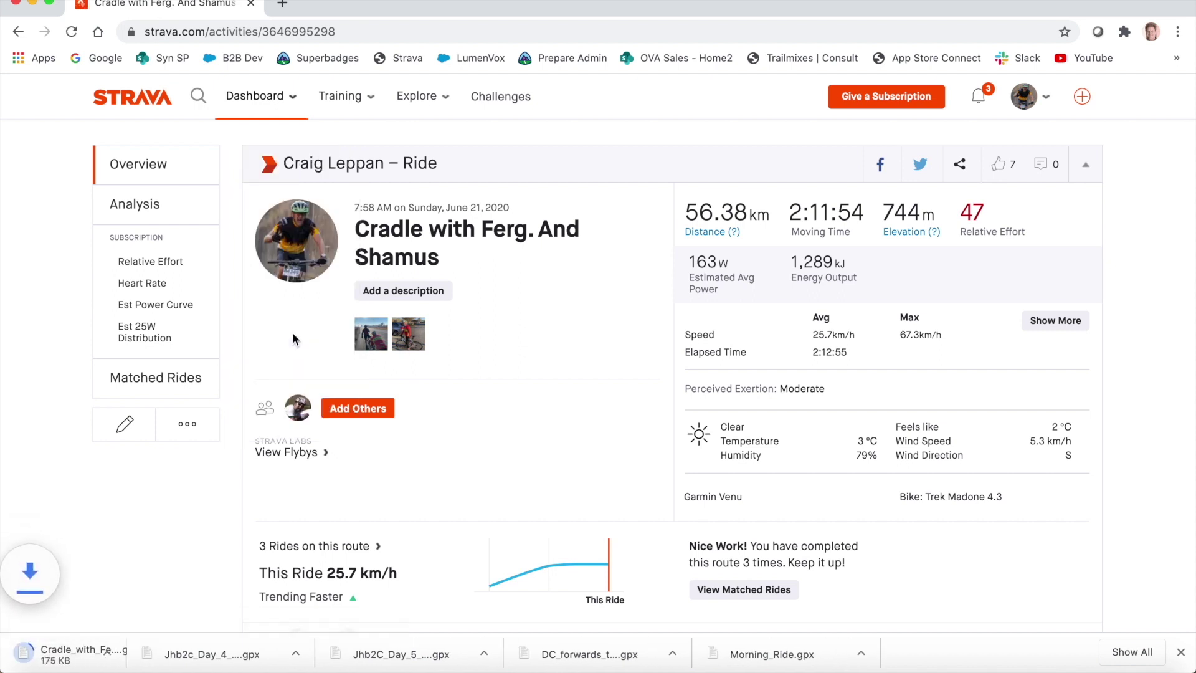
# Show the downloaded GPX file in Finder and rename it to cj16.gpx.
pyautogui.click(169, 659)
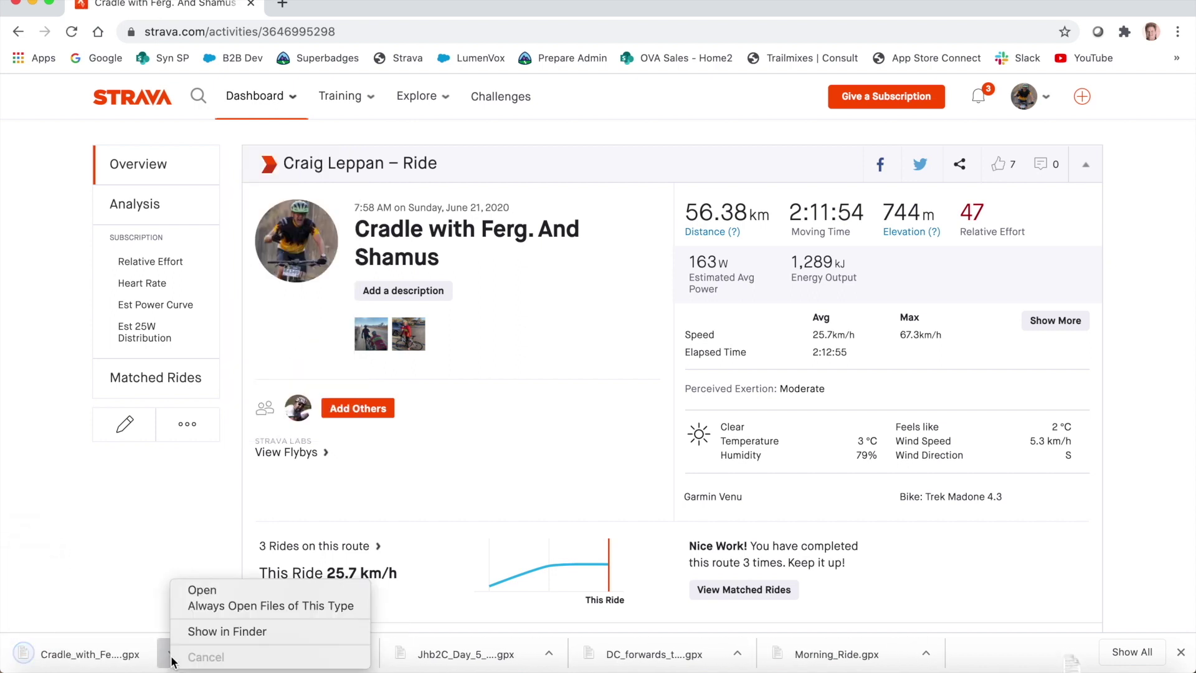
pyautogui.click(197, 635)
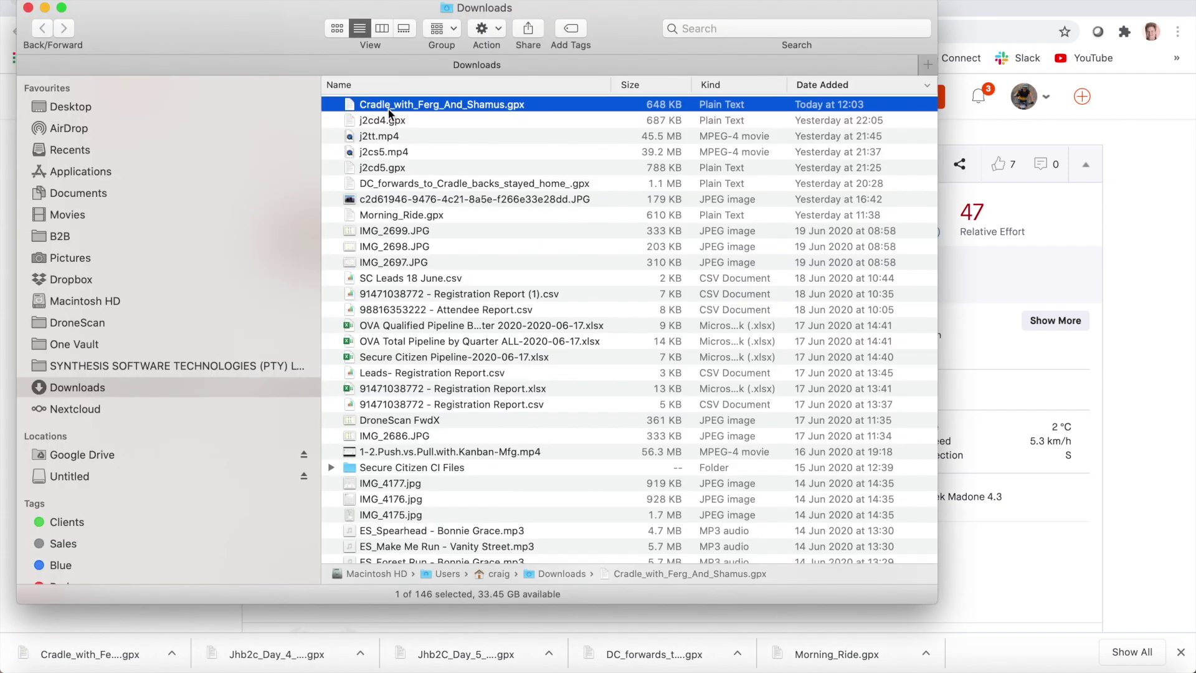
pyautogui.click(389, 109)
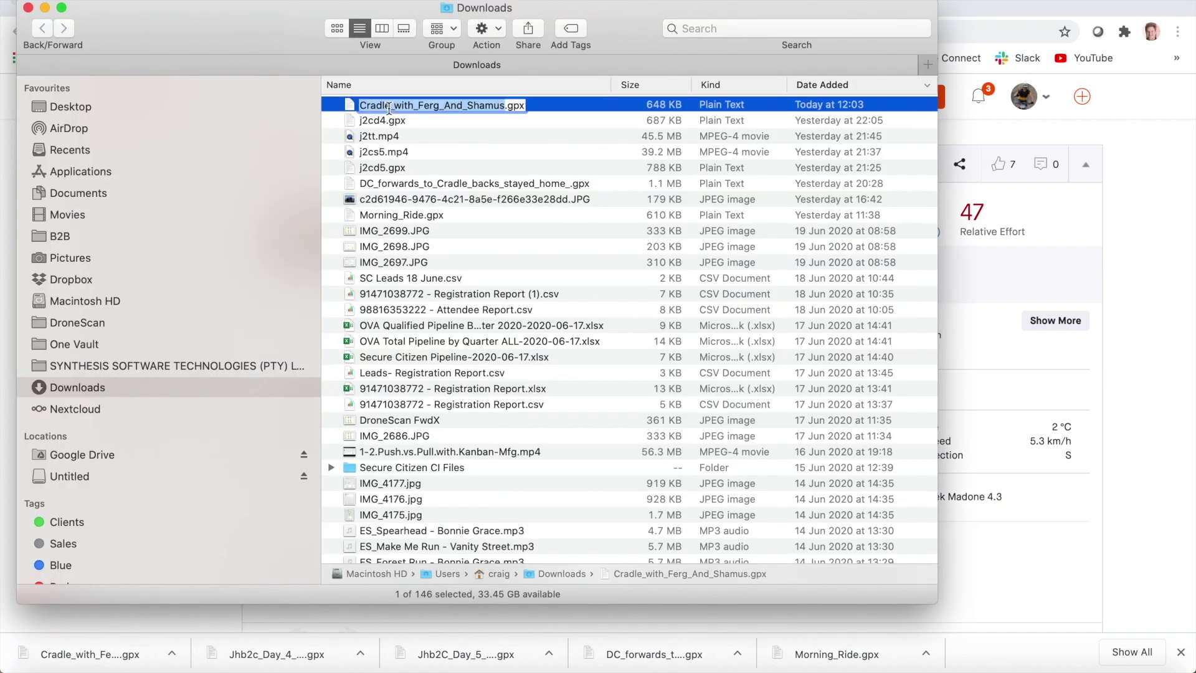
pyautogui.write('c')
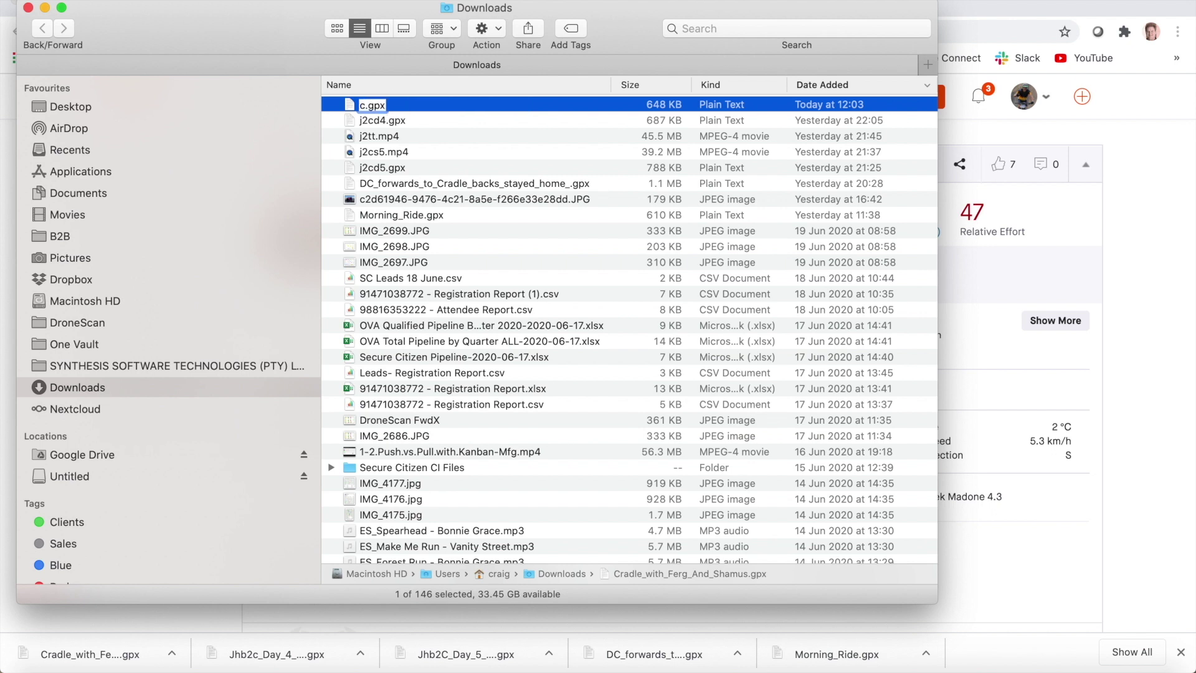
pyautogui.write('j16')
pyautogui.press('Return')
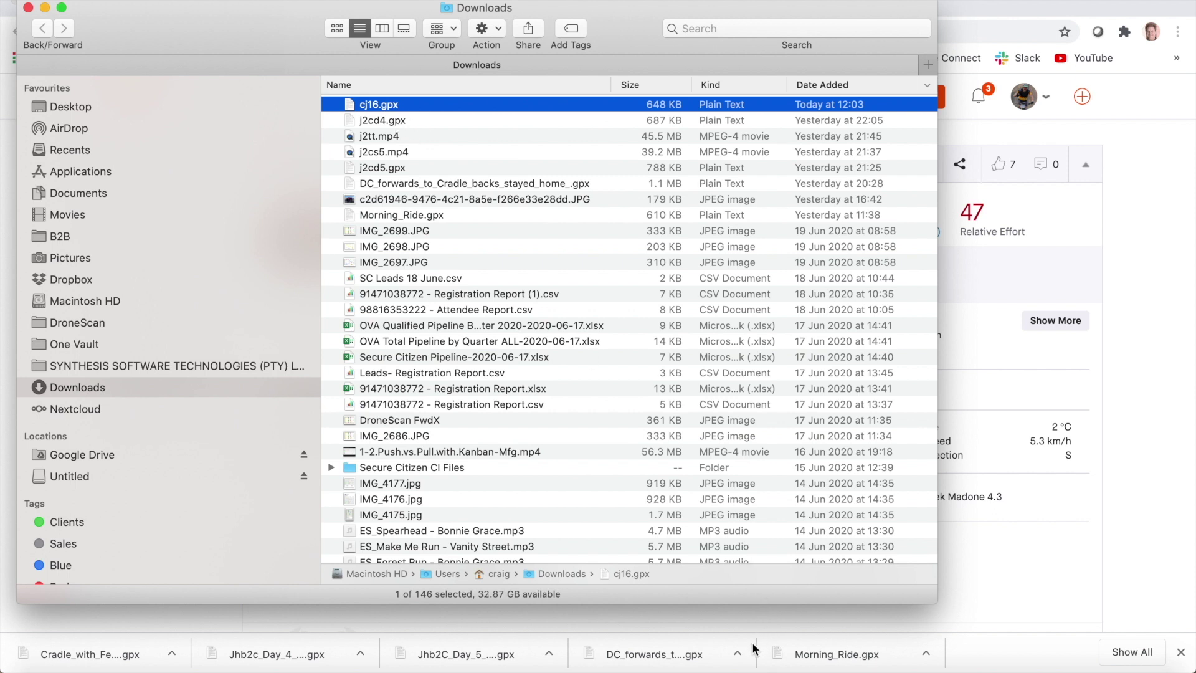
# Switch to Google Earth Pro and import cj16.gpx from Downloads as KML Tracks, with altitudes adjusted to ground height.
pyautogui.click(481, 670)
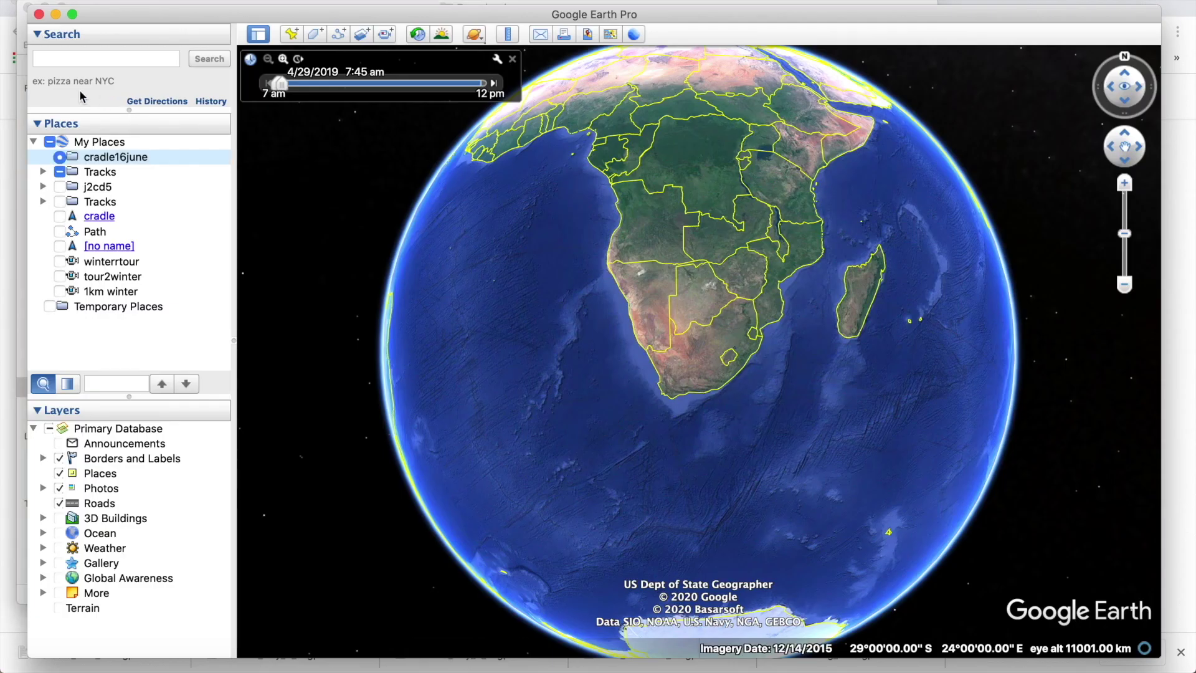
pyautogui.click(186, 0)
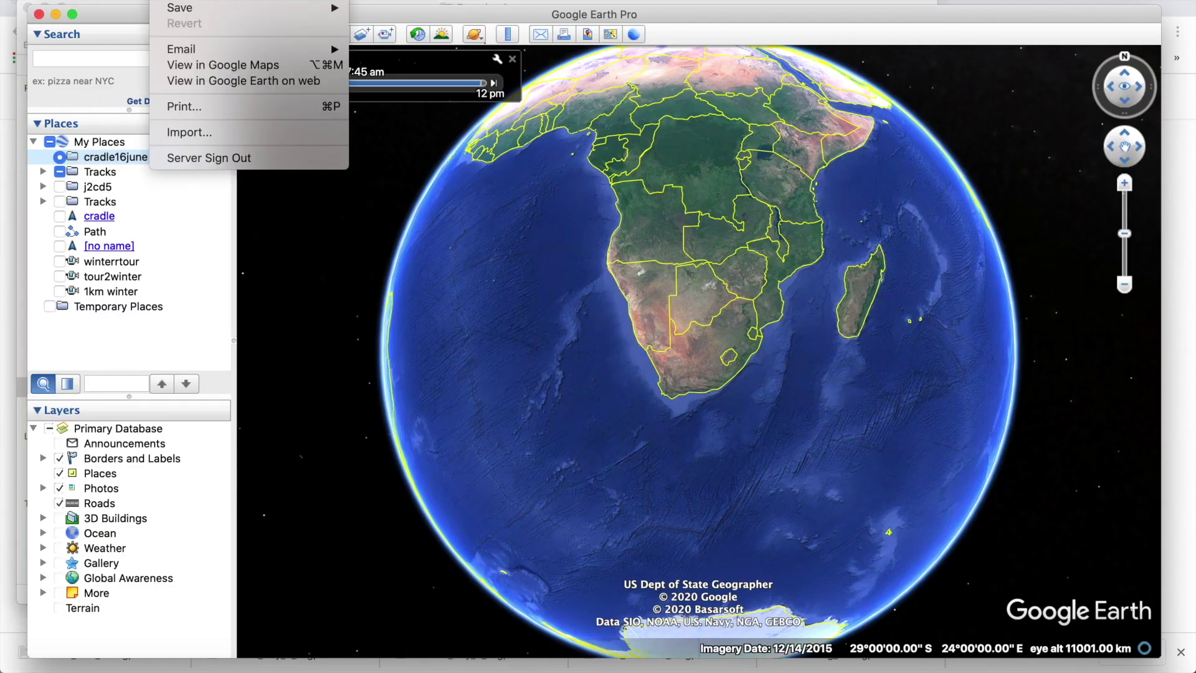
pyautogui.click(187, 1)
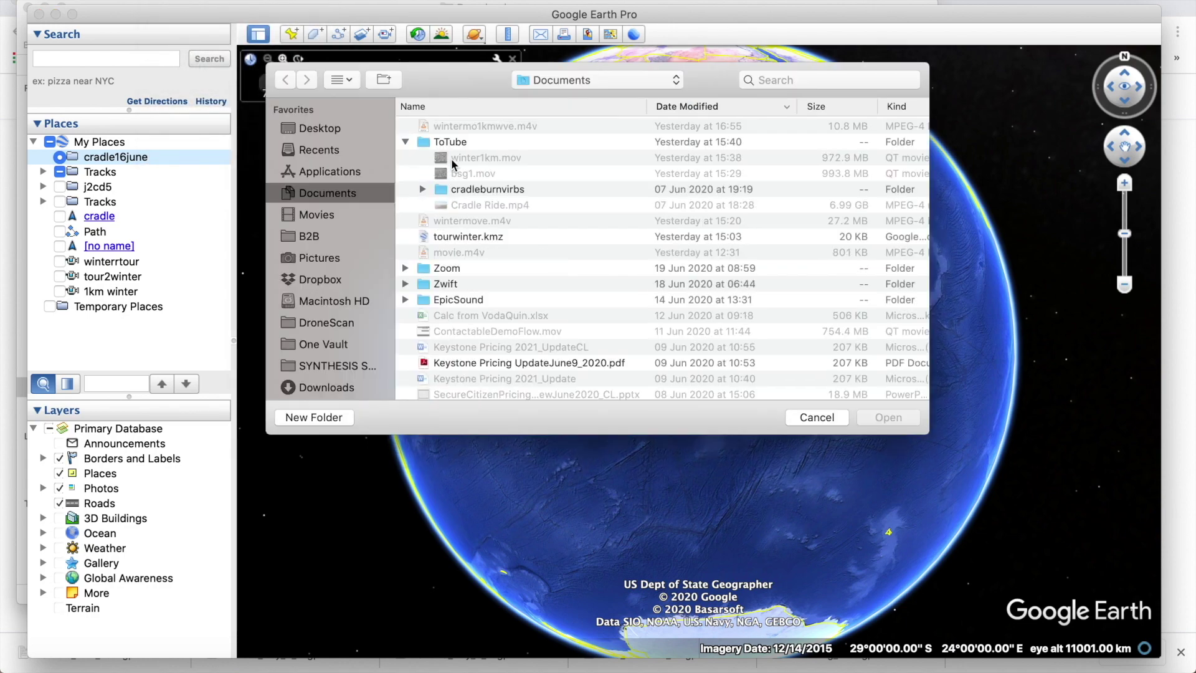
pyautogui.click(327, 392)
pyautogui.click(463, 127)
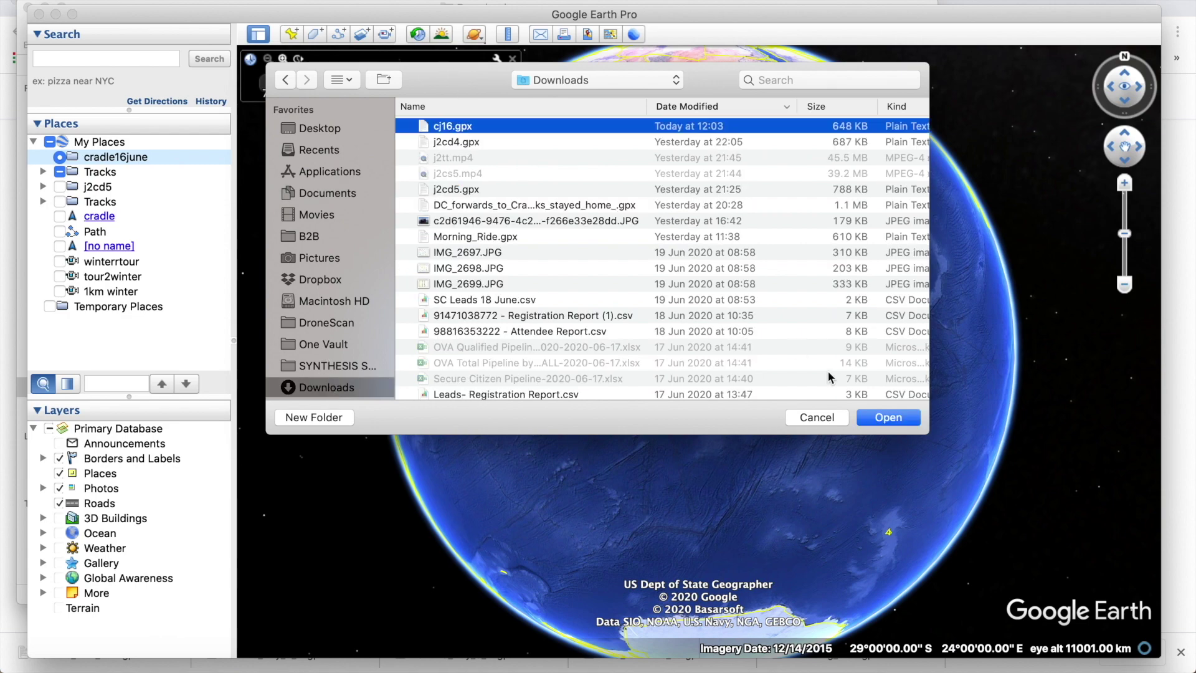
pyautogui.click(887, 419)
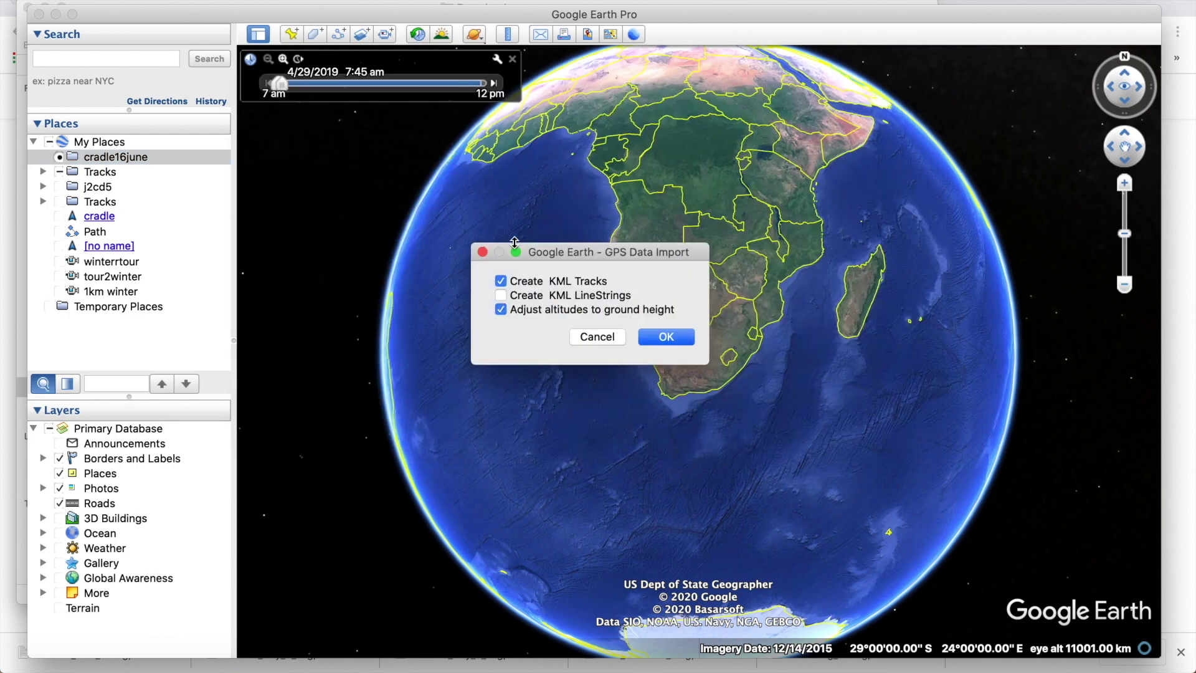
pyautogui.click(668, 342)
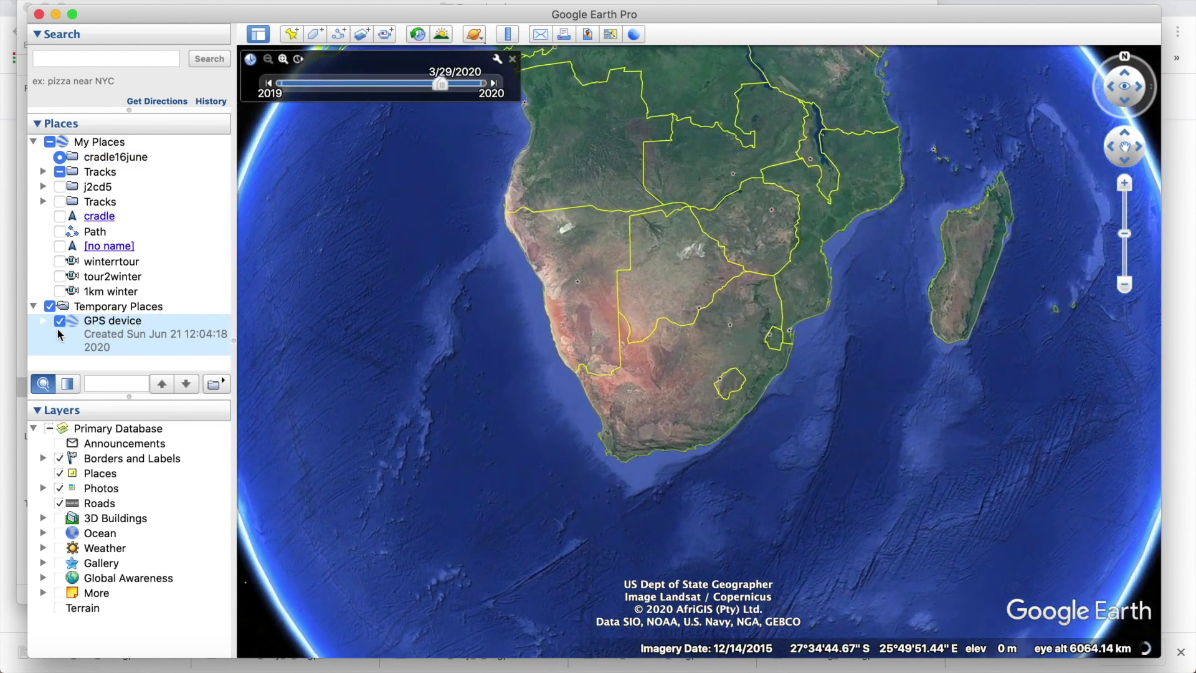
# Copy the imported GPS device's Tracks folder using Copy As Tracks, paste it into cradle16june, and open the pasted item's balloon.
pyautogui.click(44, 322)
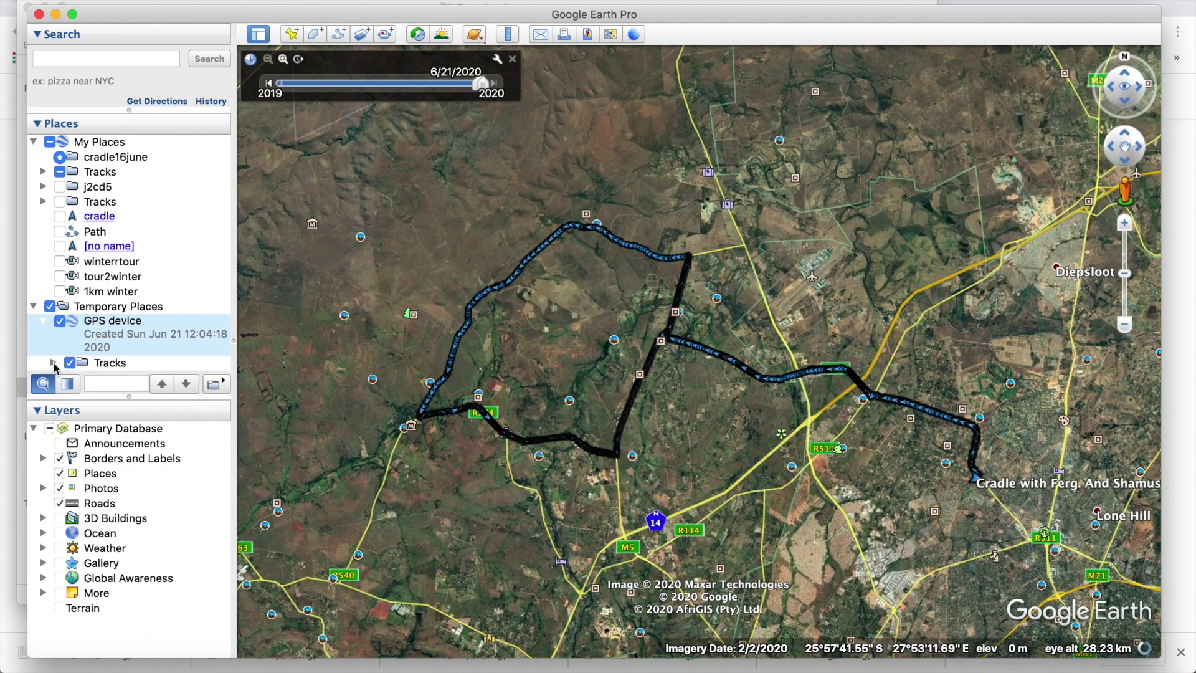
pyautogui.click(53, 364)
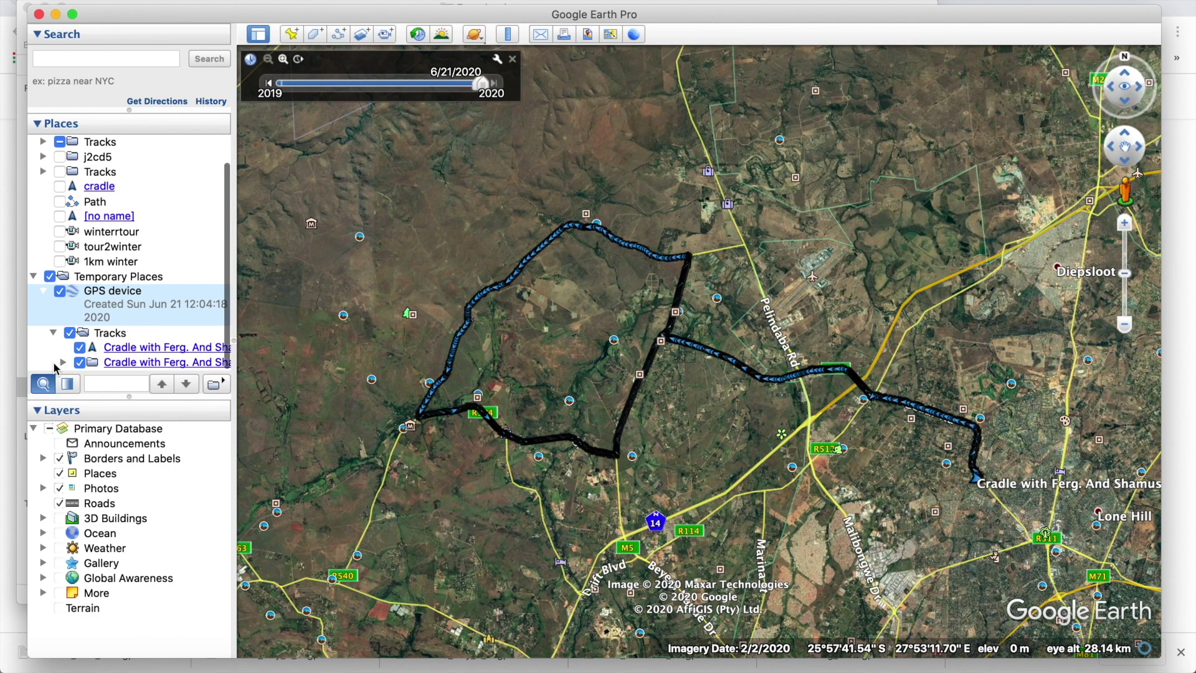
pyautogui.click(109, 334)
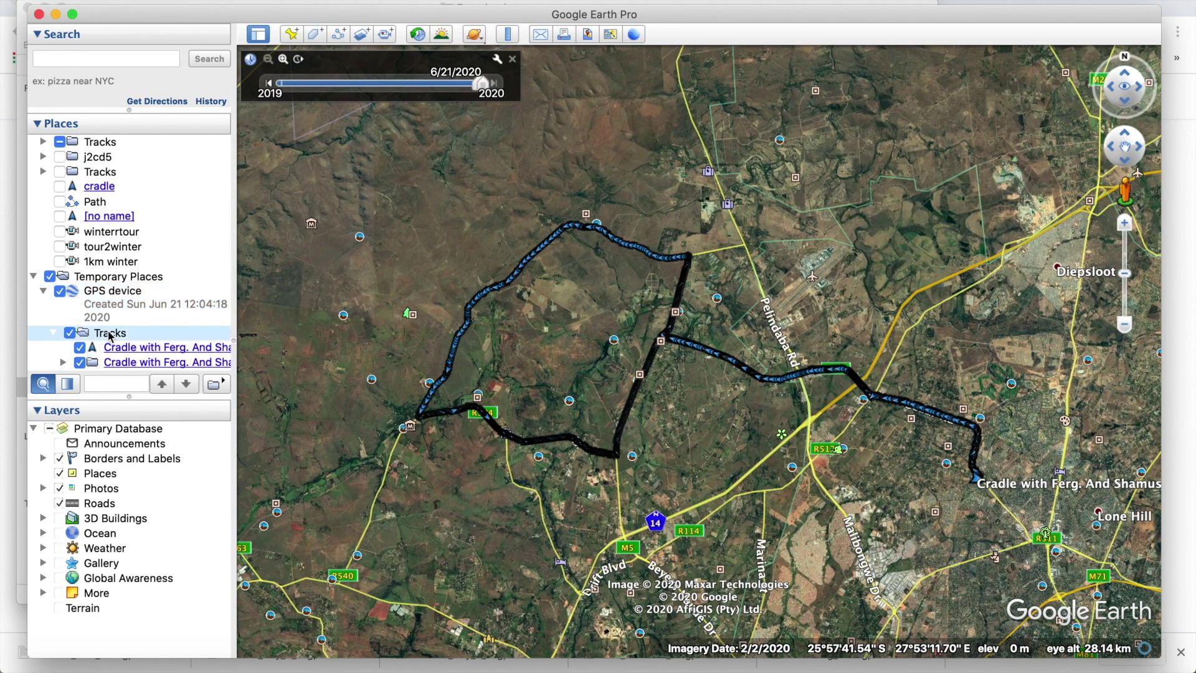
pyautogui.rightClick(109, 335)
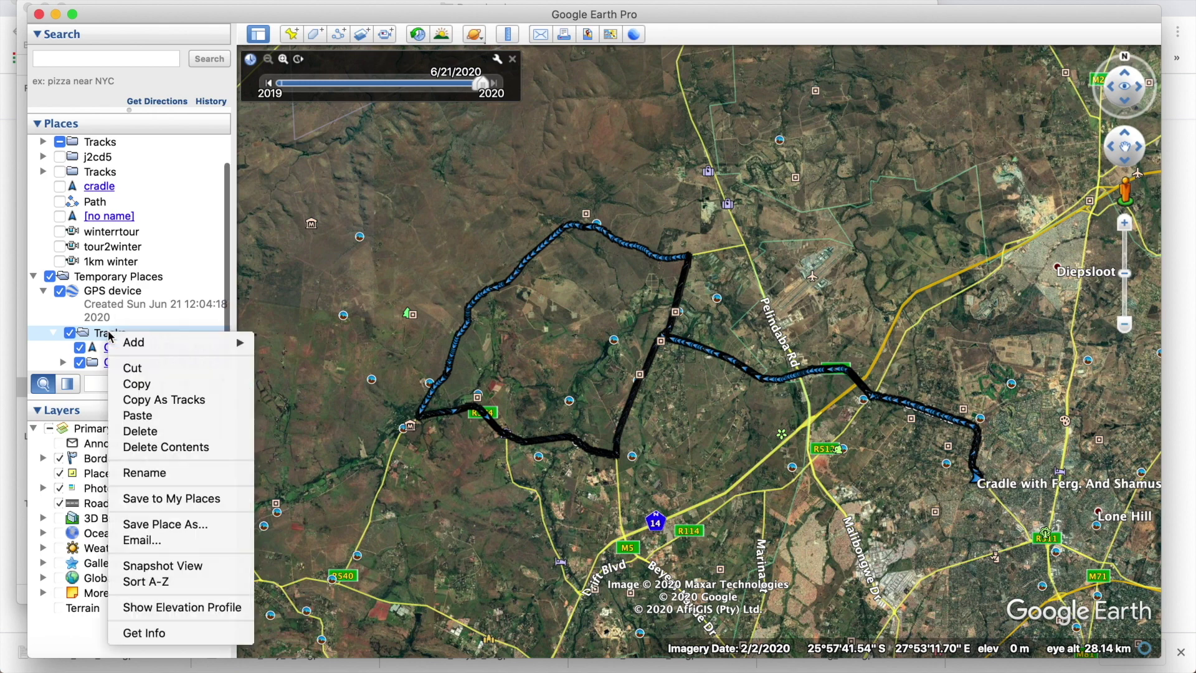
pyautogui.click(146, 399)
pyautogui.scroll(2, 135, 271)
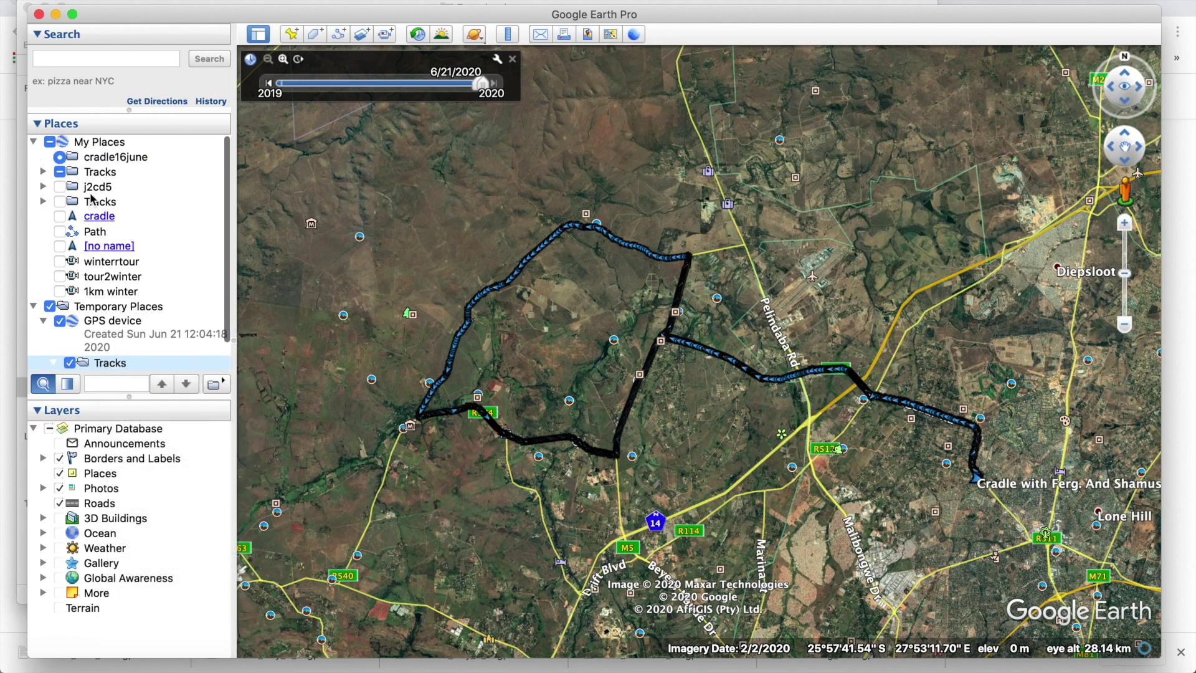
pyautogui.click(108, 161)
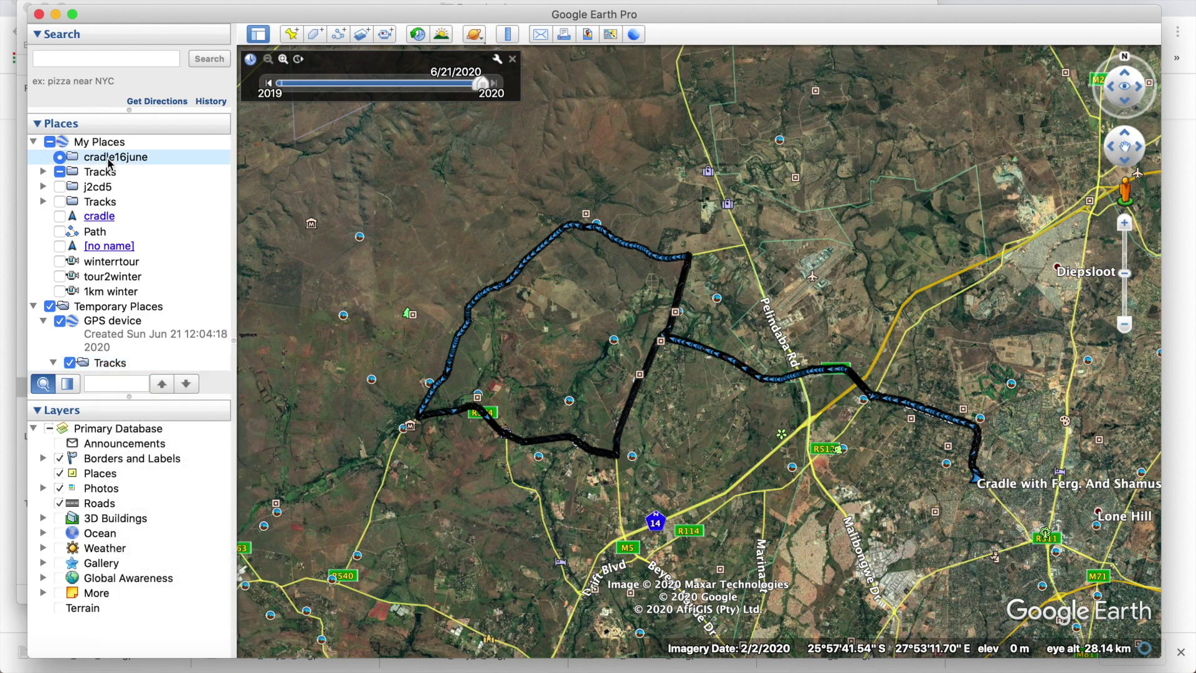
pyautogui.rightClick(109, 163)
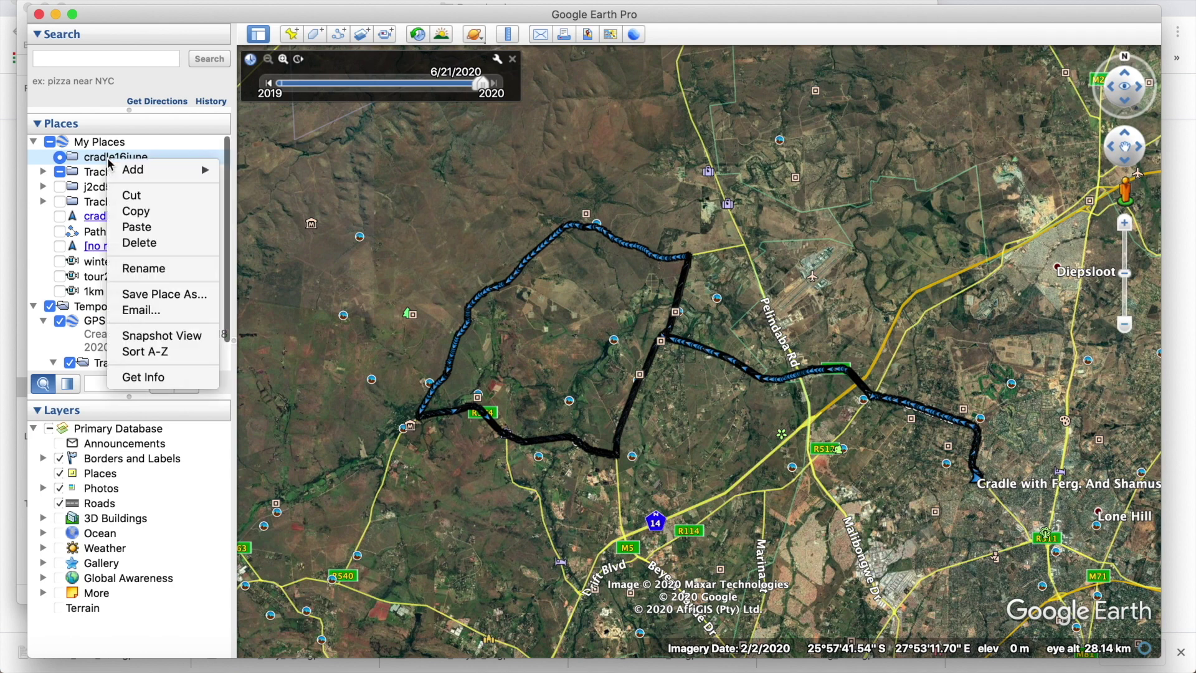
pyautogui.click(147, 227)
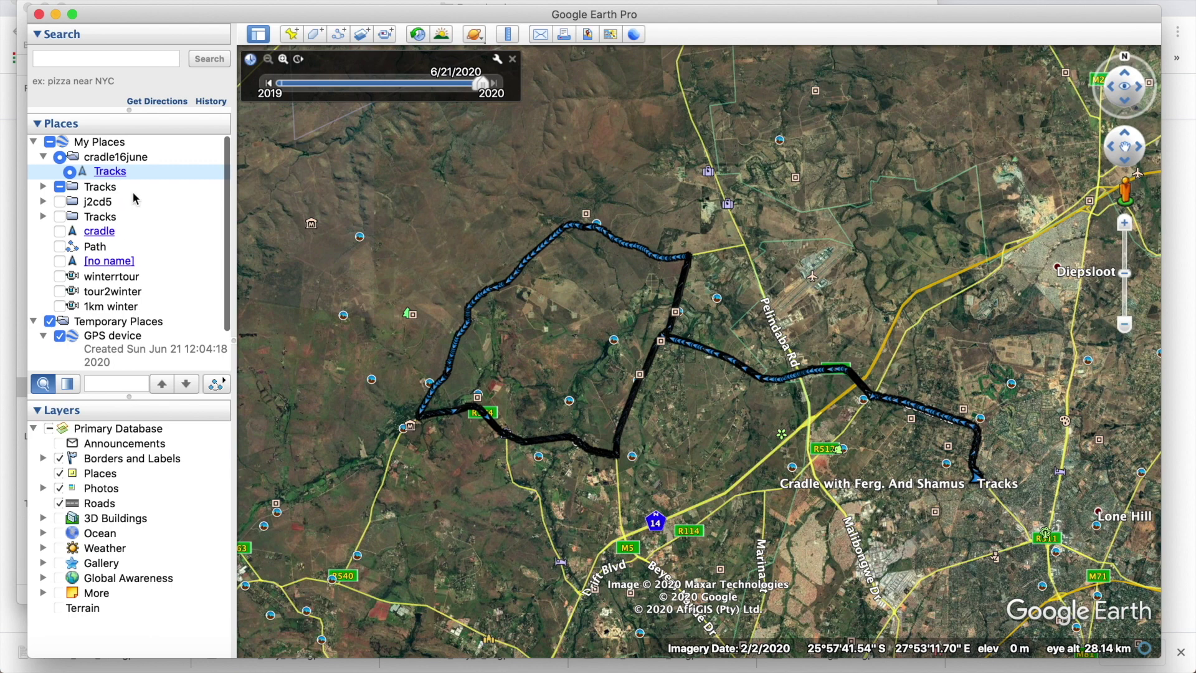
pyautogui.click(110, 175)
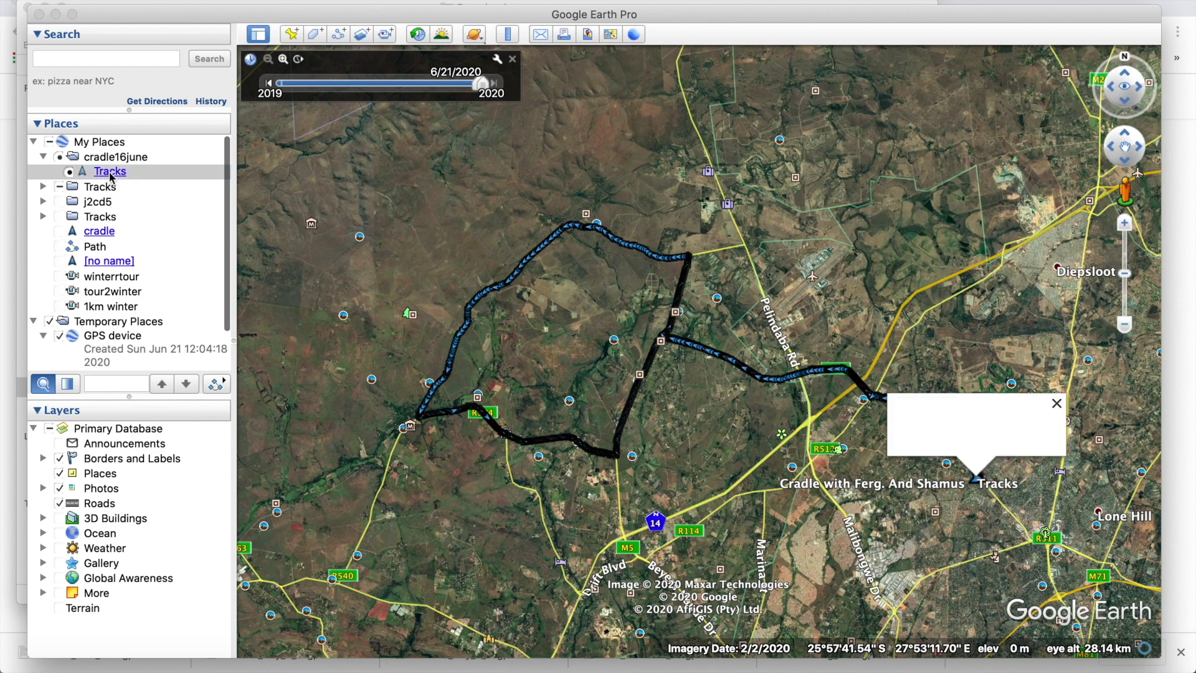
# Copy the ride subfolder inside the temporary GPS device's Tracks folder and paste it into cradle16june.
pyautogui.scroll(-3, 114, 303)
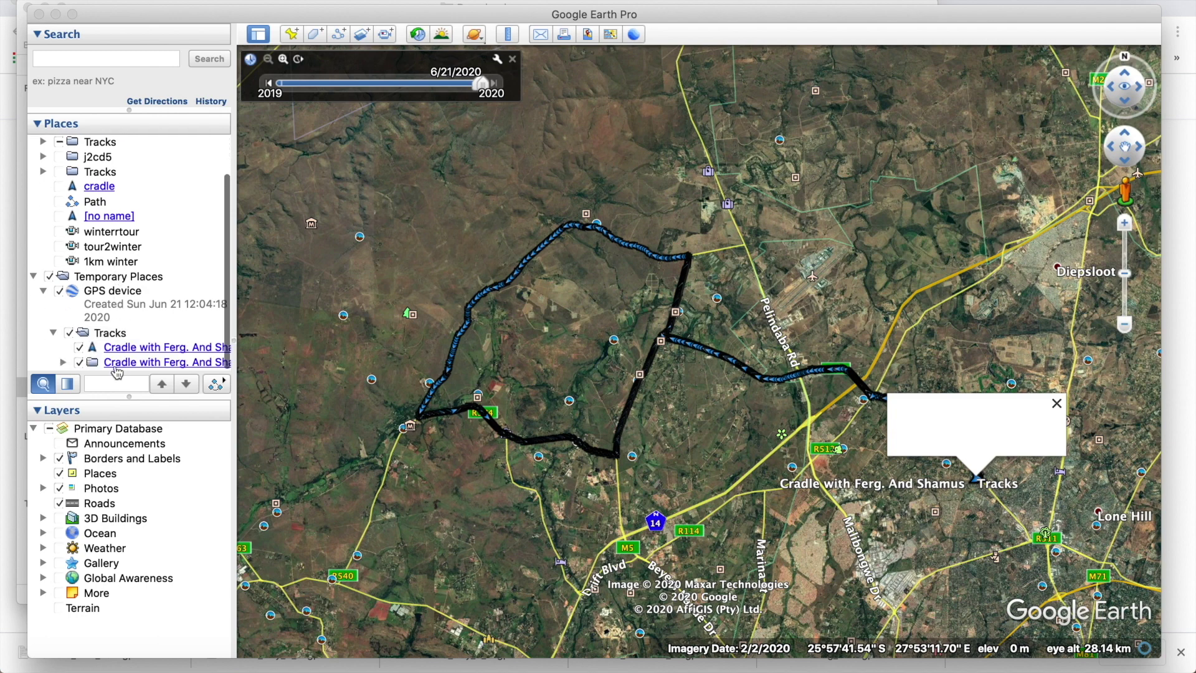
pyautogui.click(93, 364)
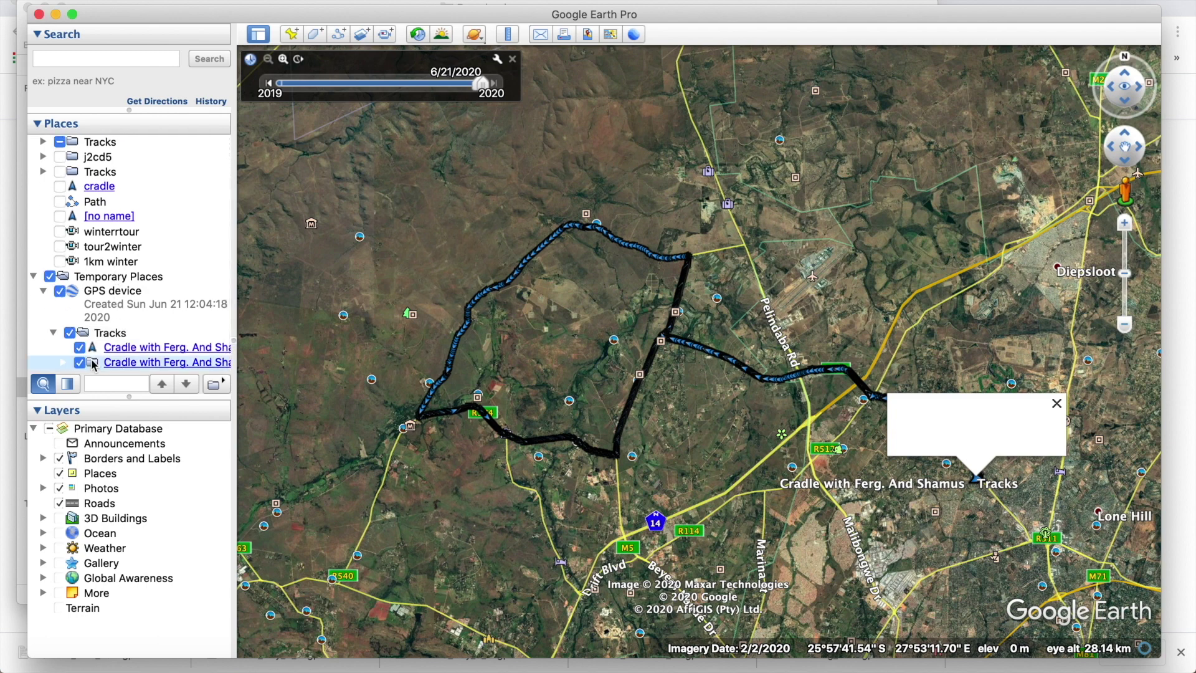
pyautogui.rightClick(94, 365)
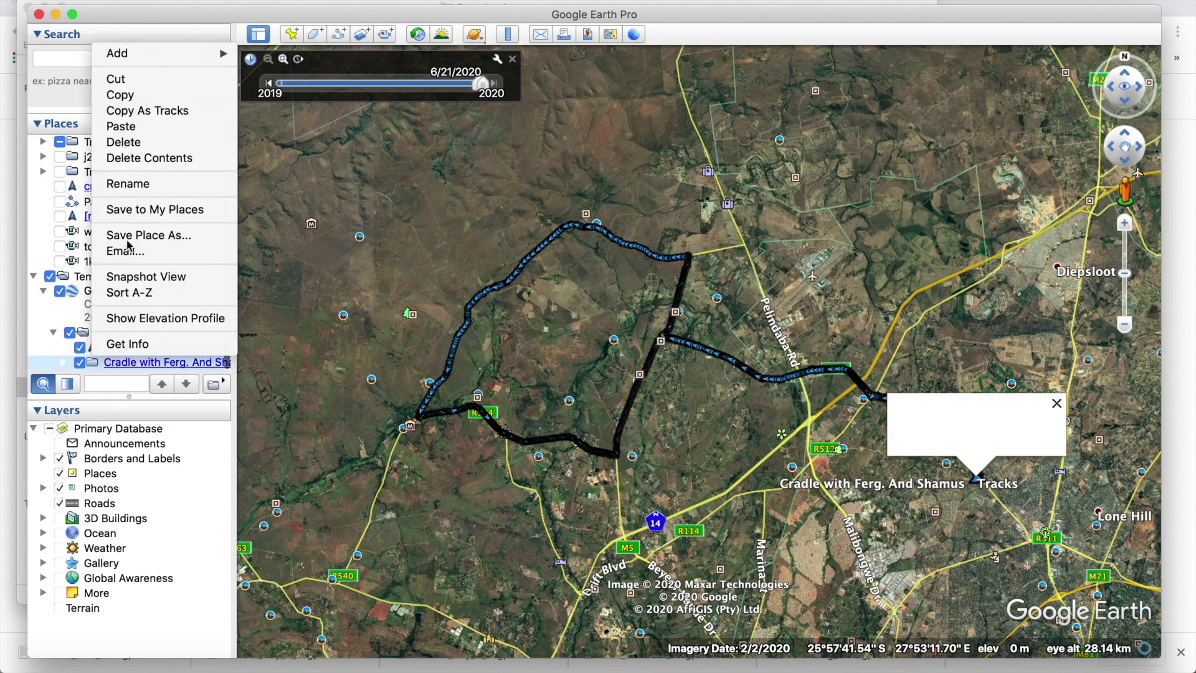
pyautogui.click(142, 97)
pyautogui.scroll(3, 104, 164)
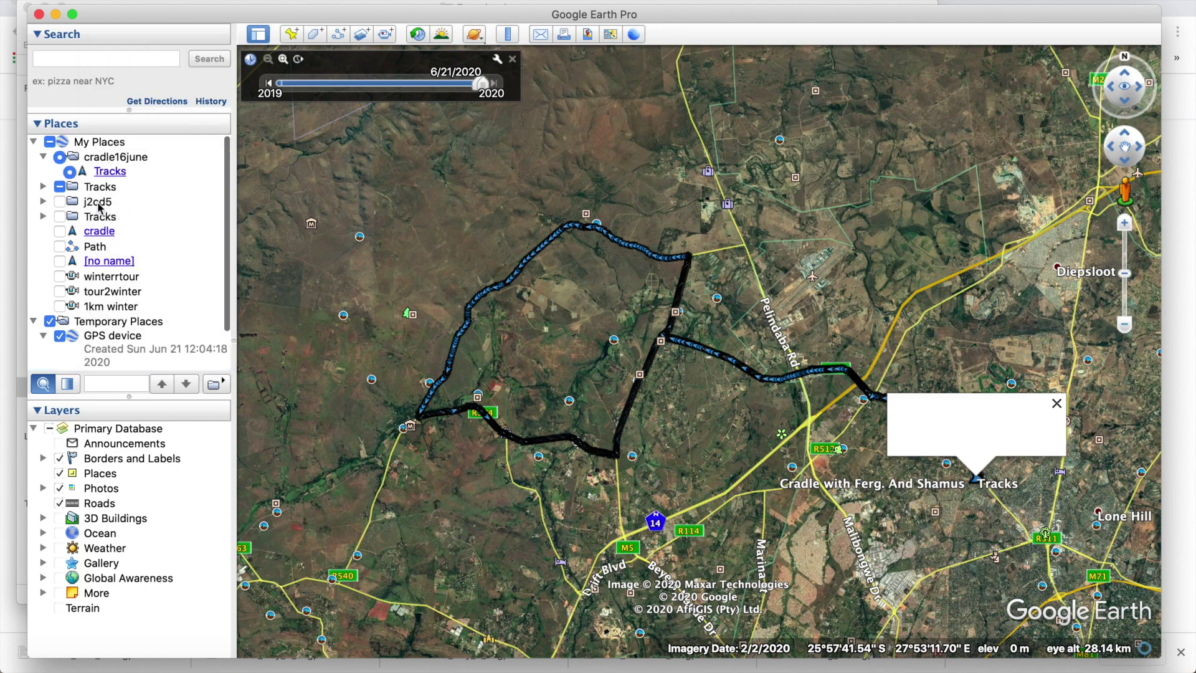
pyautogui.click(107, 162)
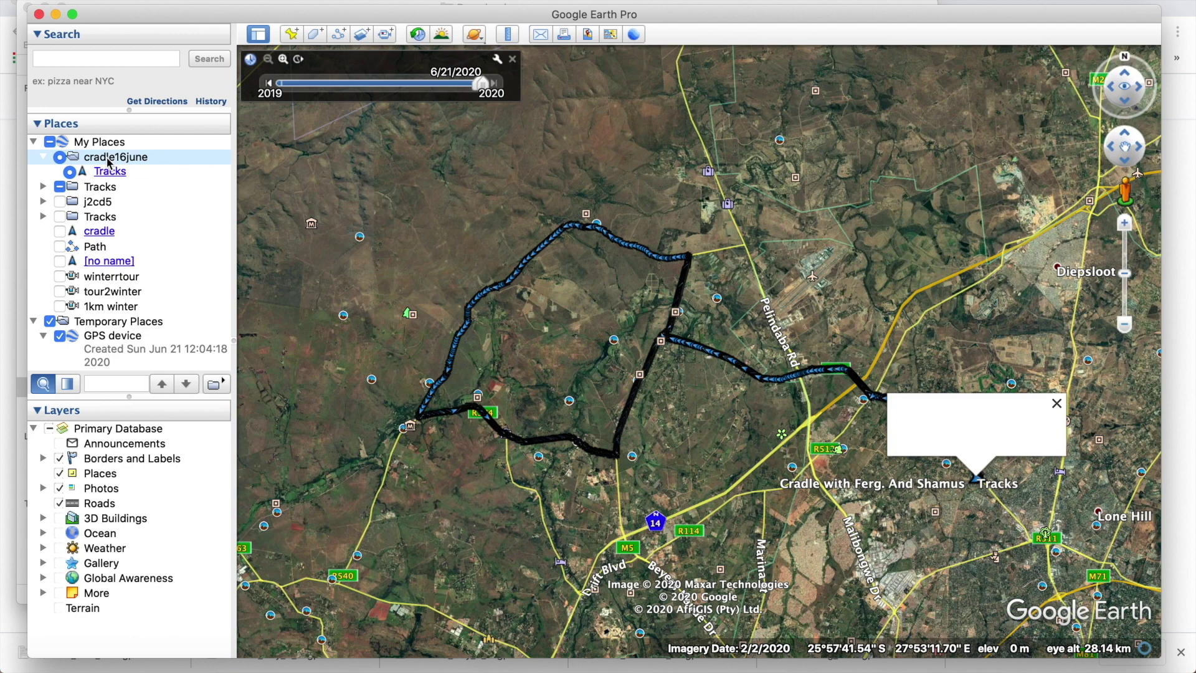
pyautogui.rightClick(108, 162)
pyautogui.click(165, 228)
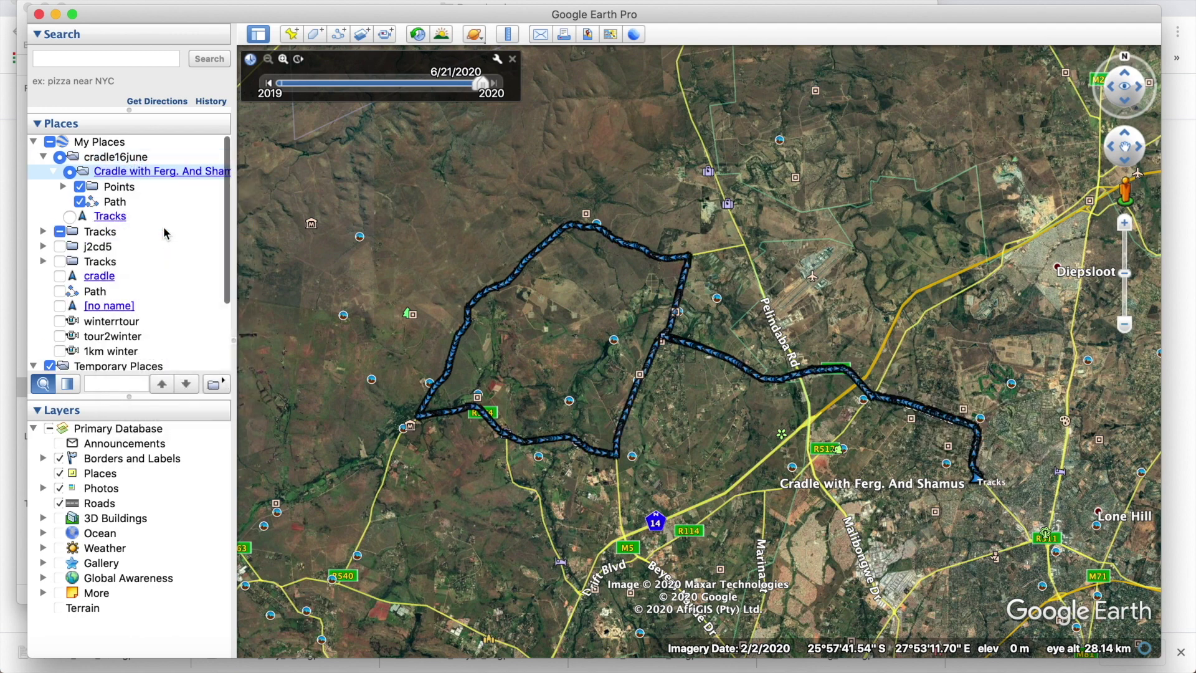
# Hide the Path in the pasted ride folder and expand its Points folder.
pyautogui.click(81, 207)
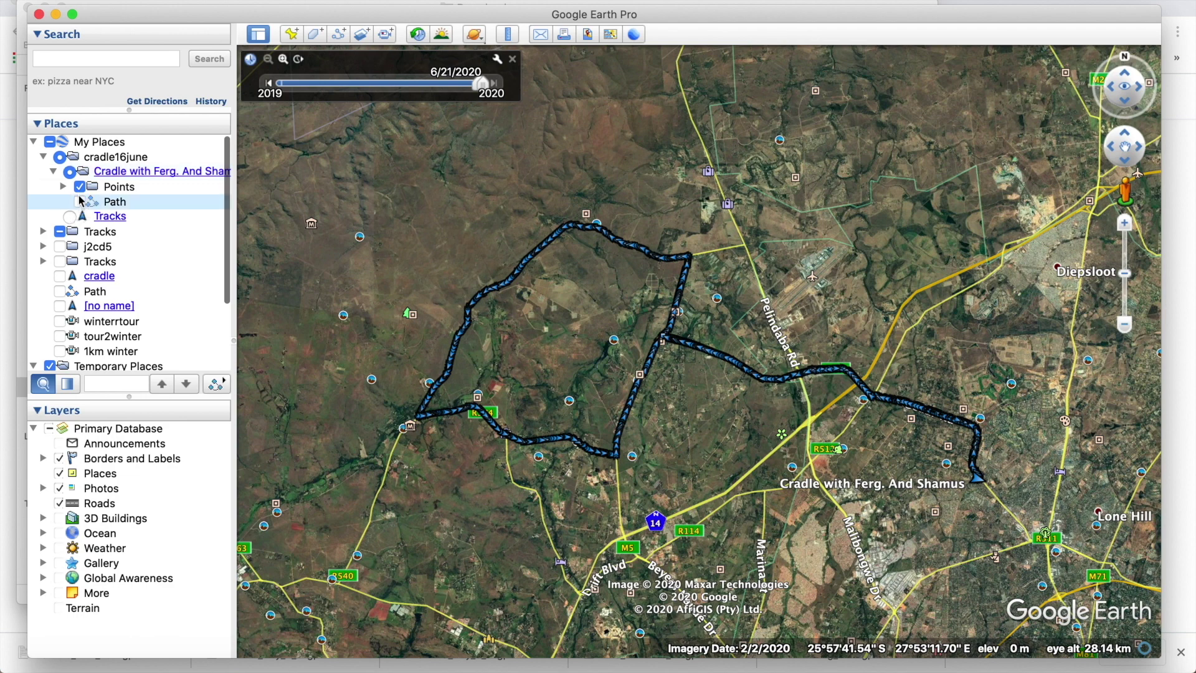
pyautogui.click(99, 190)
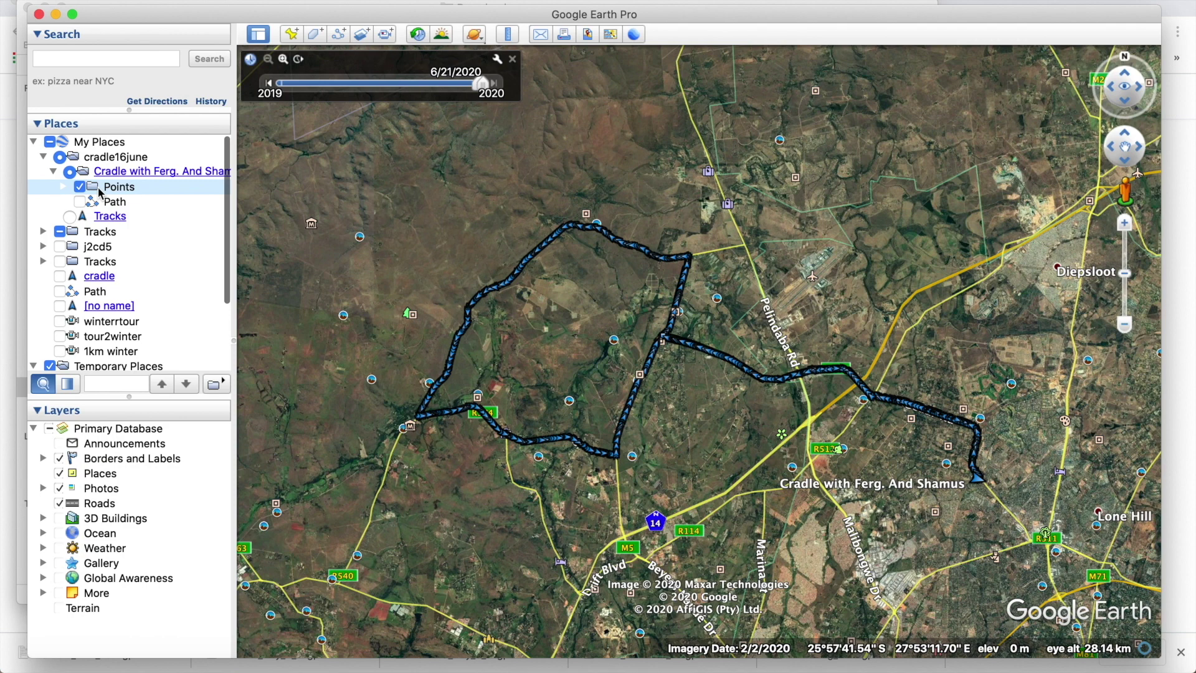
pyautogui.click(64, 189)
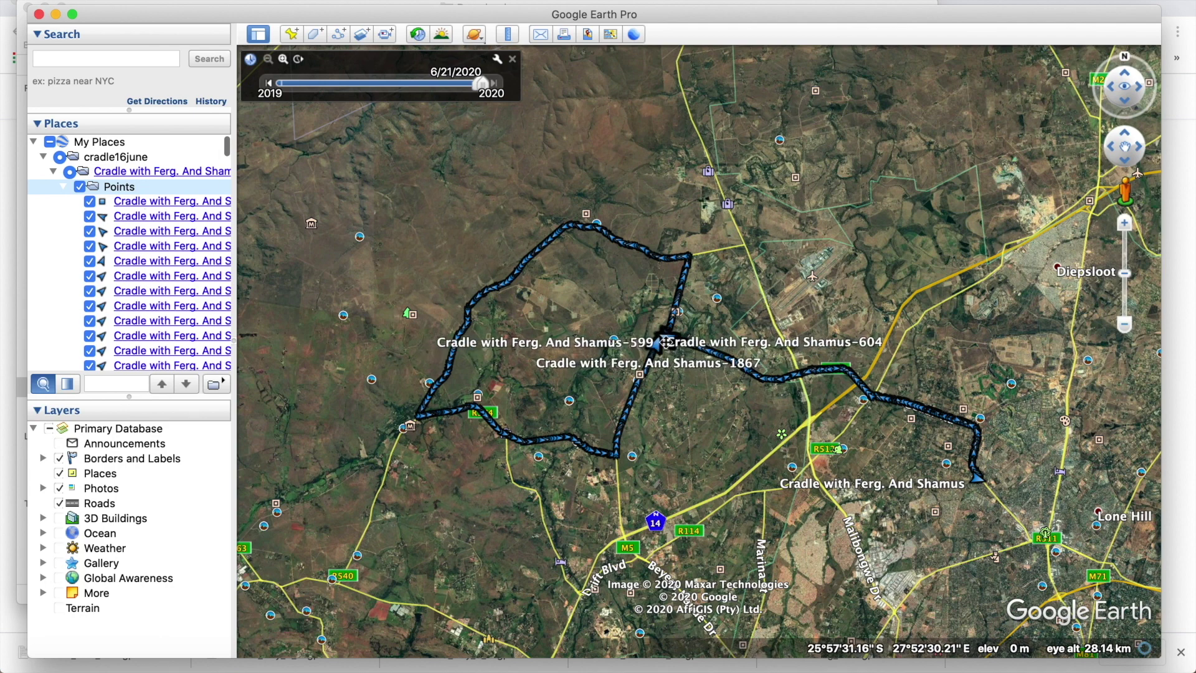
# Examine the numbered track points around the Elandsdrift road junction to identify where the ride enters and leaves it.
pyautogui.click(676, 378)
pyautogui.scroll(1, 675, 378)
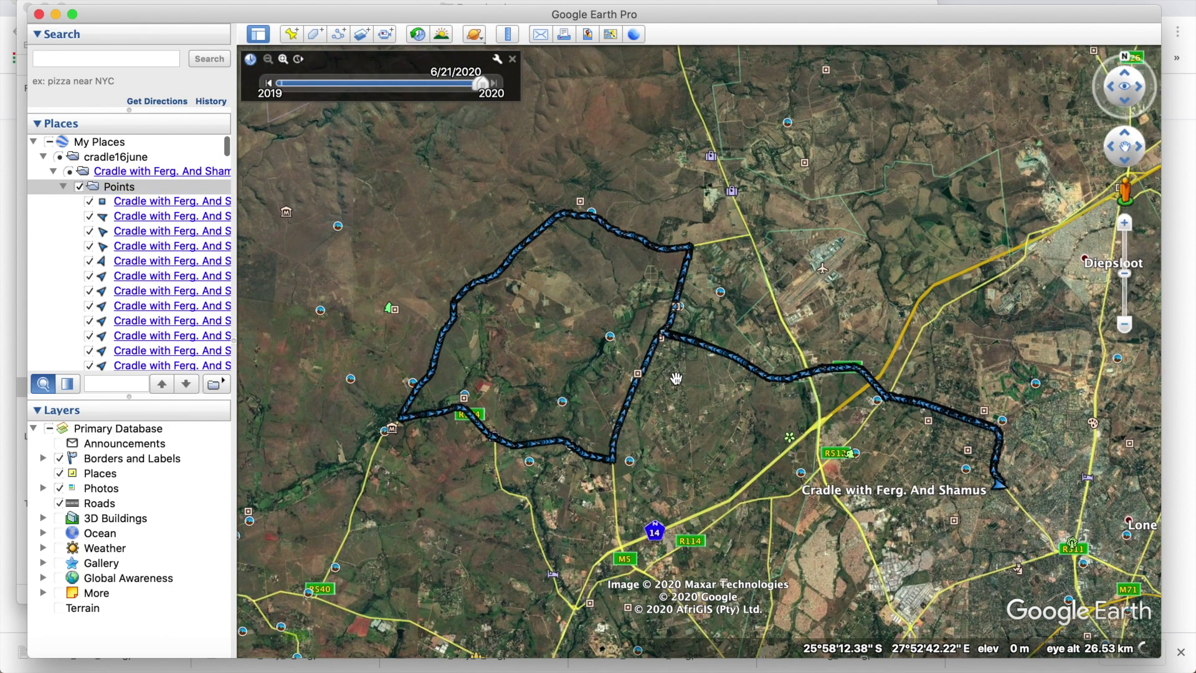
pyautogui.scroll(5, 676, 378)
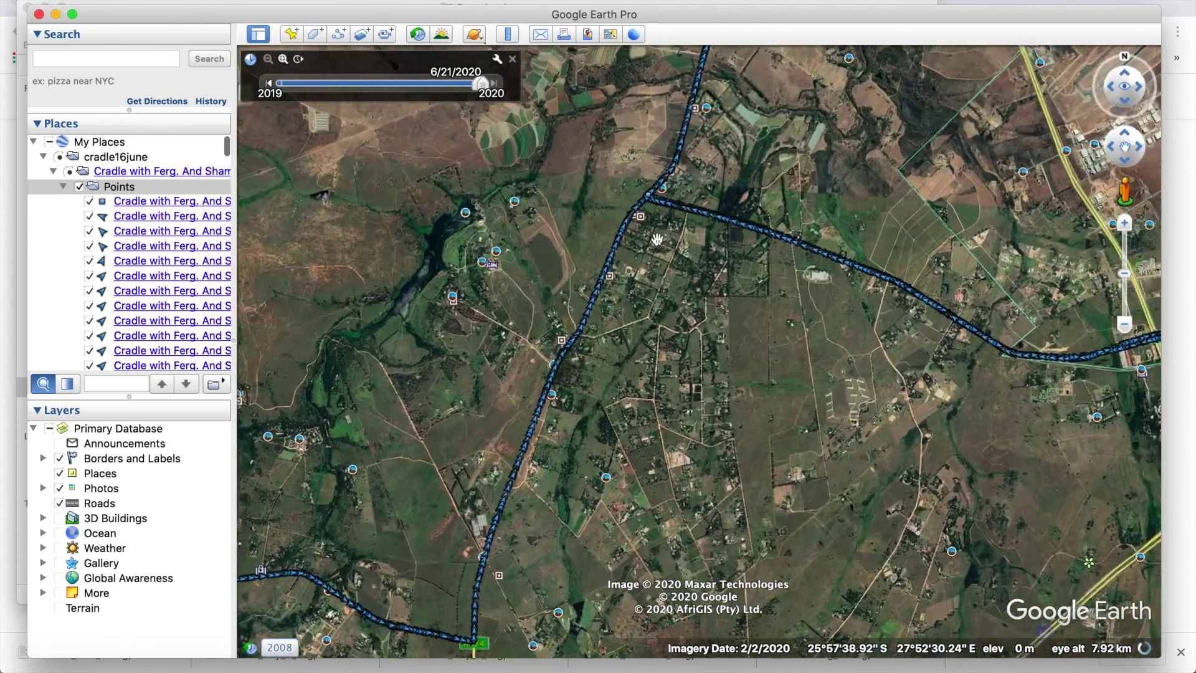
pyautogui.scroll(1, 651, 212)
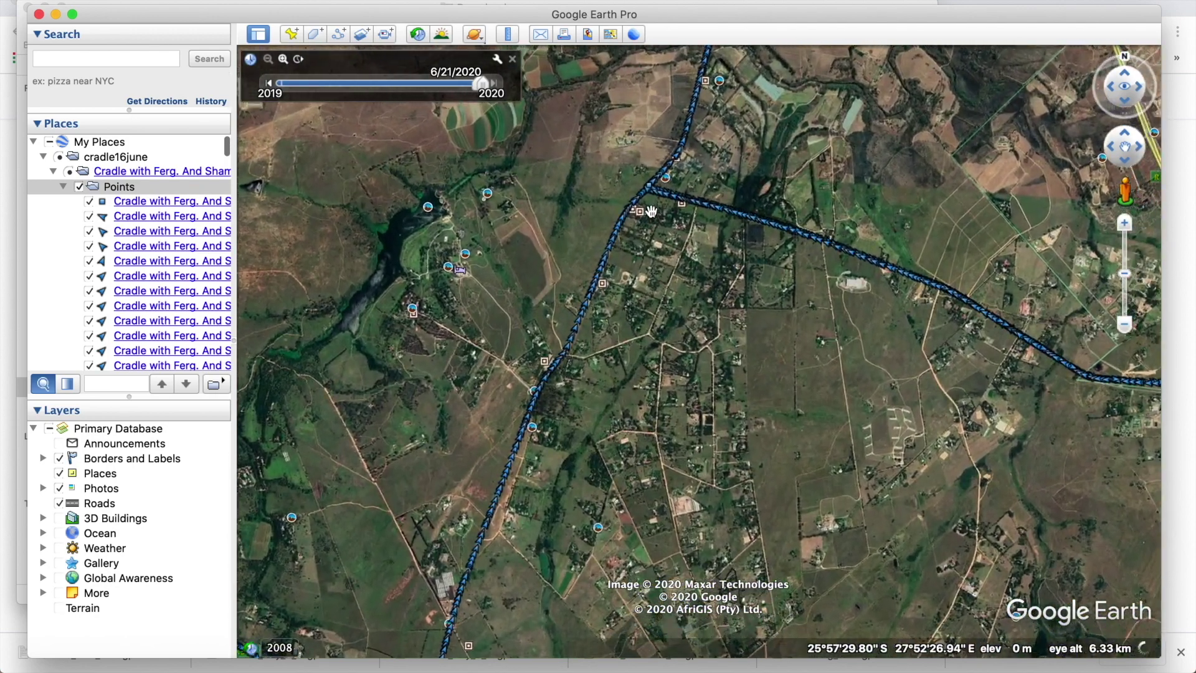
pyautogui.scroll(4, 651, 212)
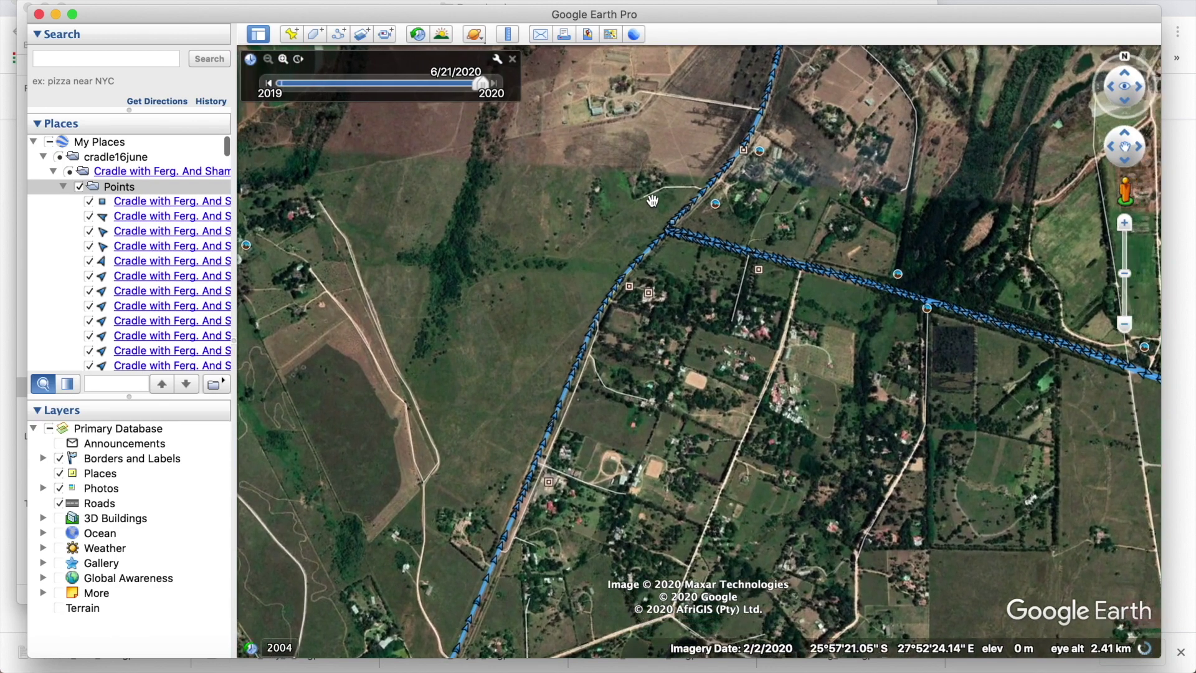
pyautogui.scroll(3, 653, 200)
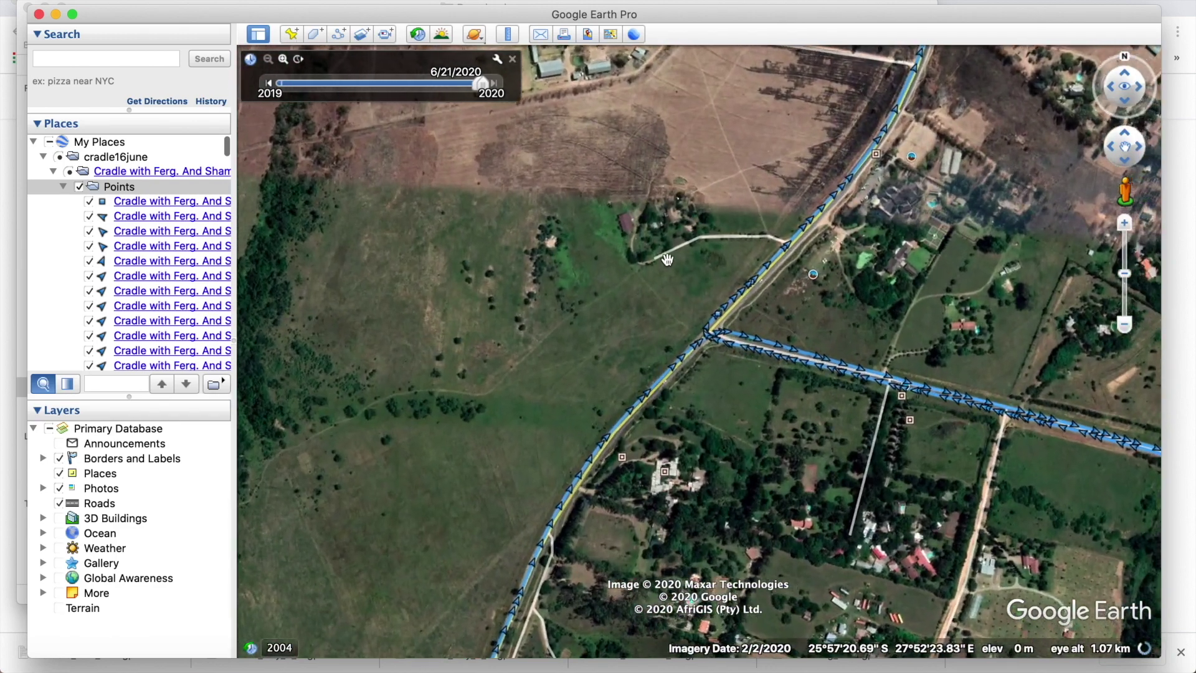
pyautogui.scroll(3, 667, 259)
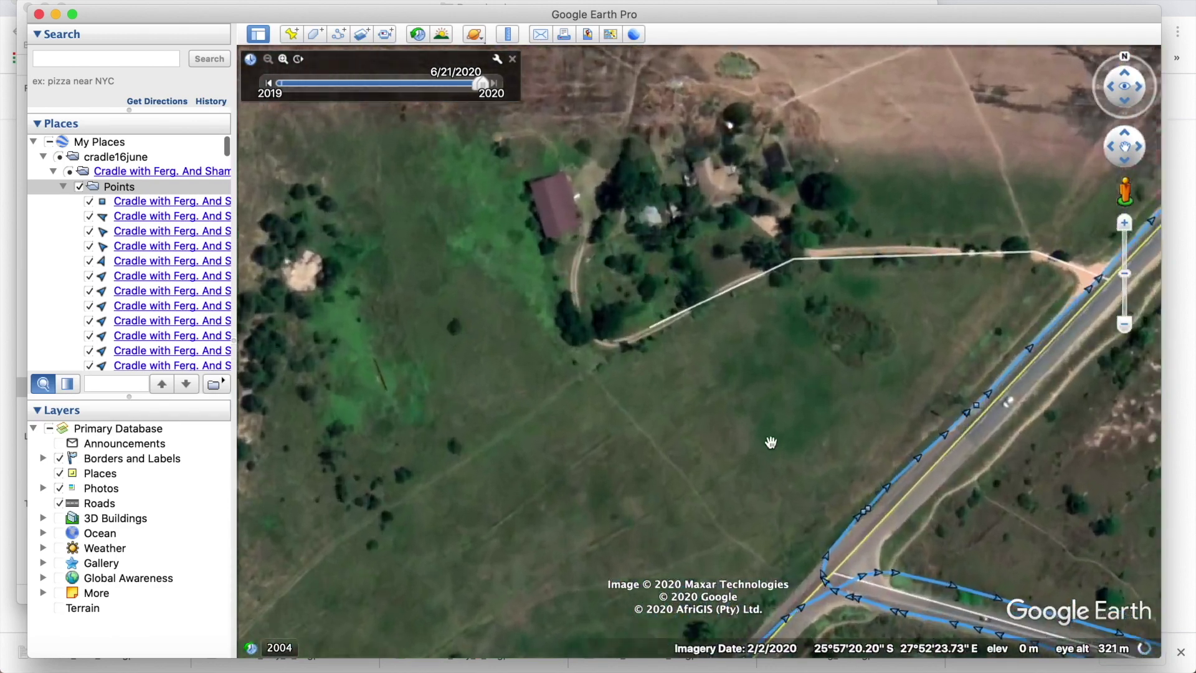
pyautogui.moveTo(828, 524); pyautogui.dragTo(673, 269)
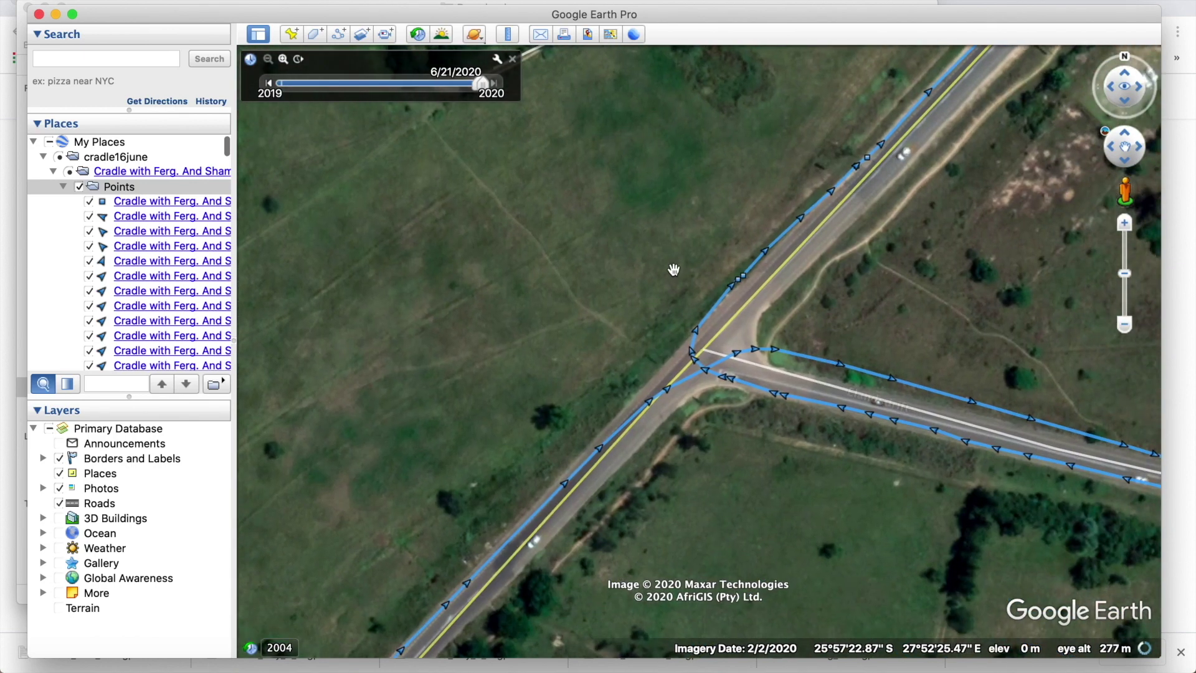
pyautogui.moveTo(698, 328)
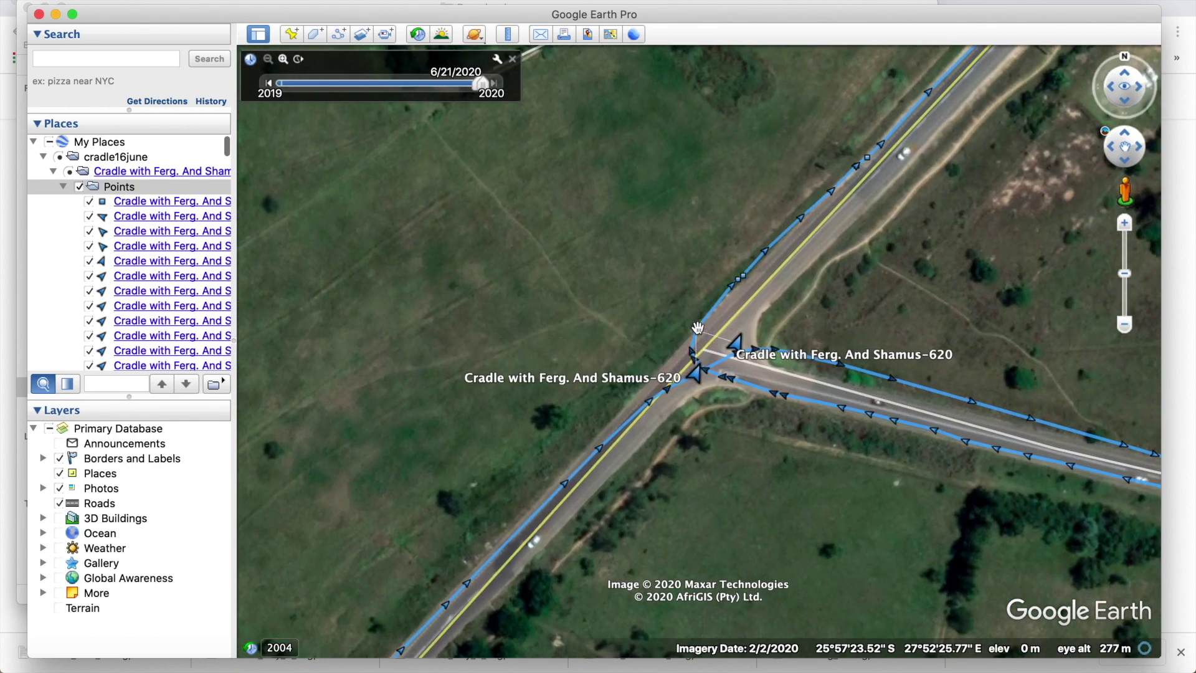
pyautogui.moveTo(790, 401)
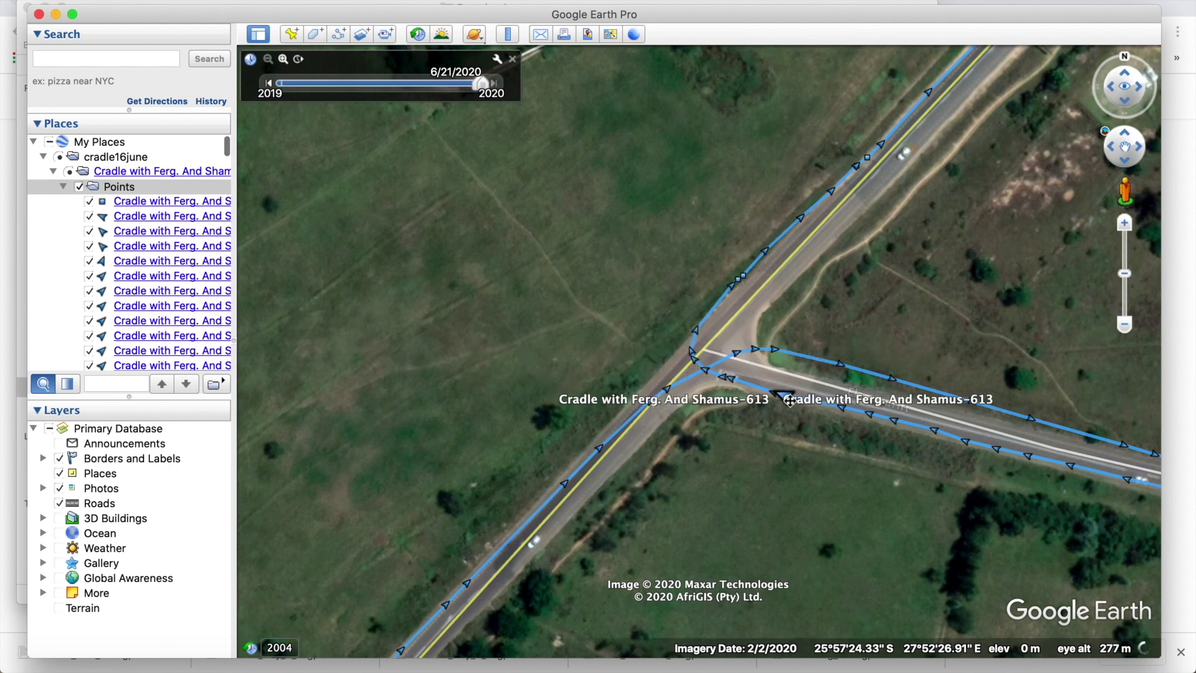
pyautogui.click(894, 381)
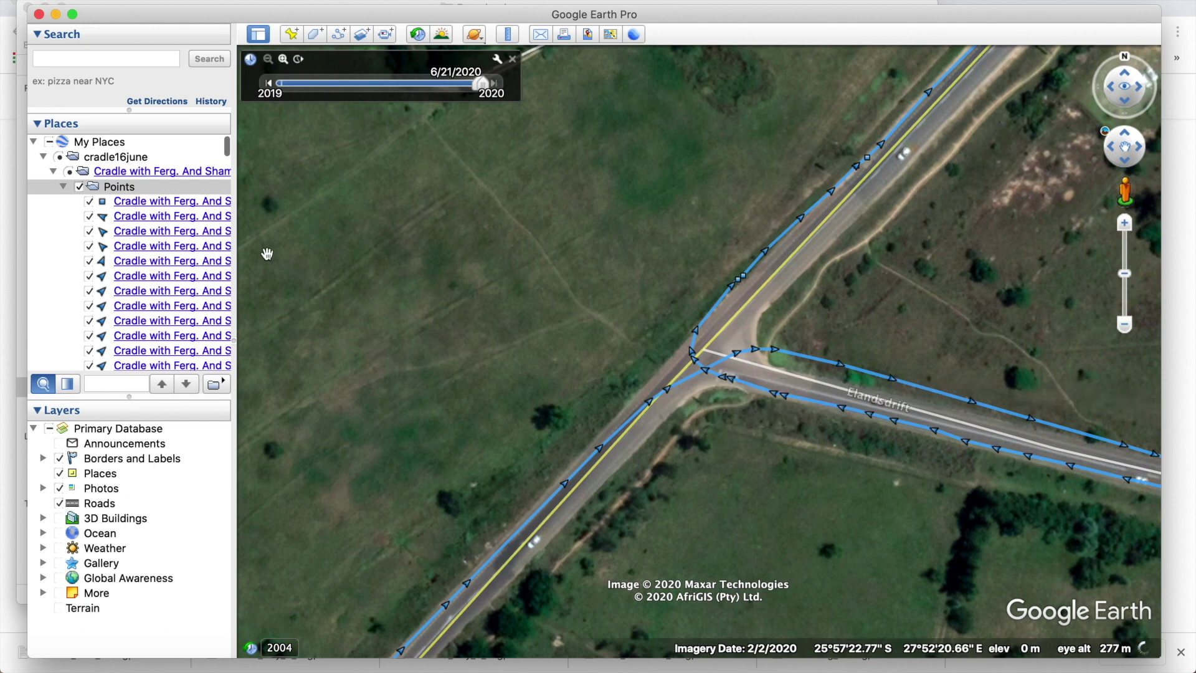
# Find point 620 in Places and delete every track point before it, from the first one in Points through 619.
pyautogui.click(115, 384)
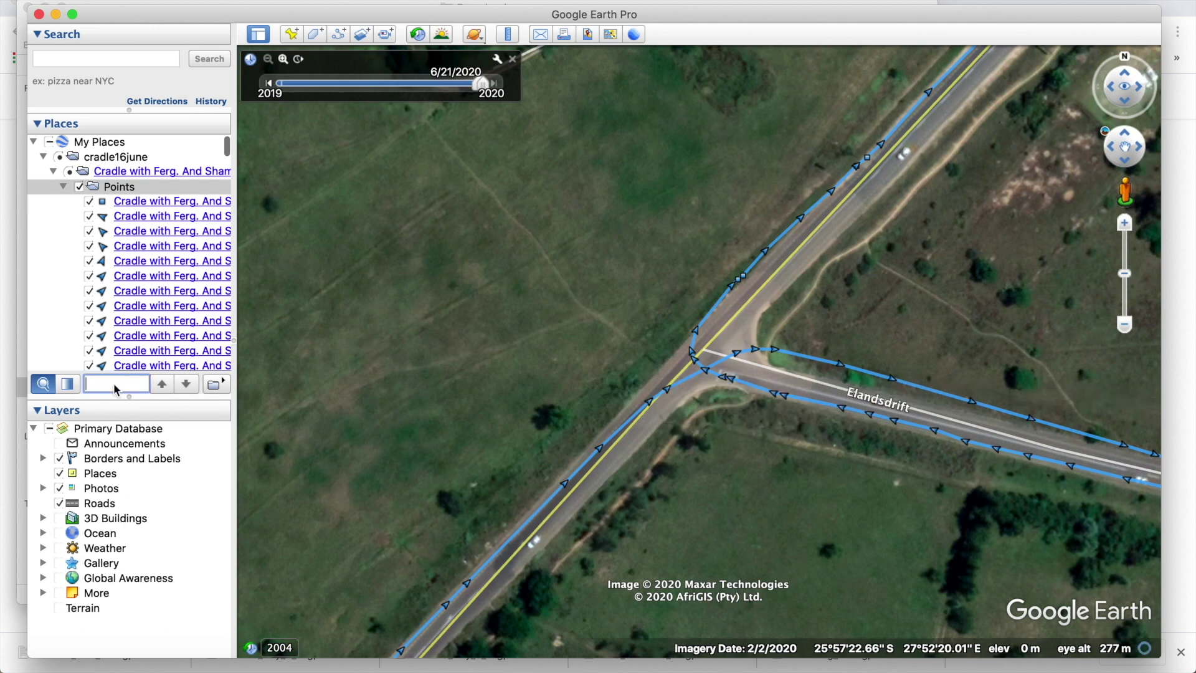
pyautogui.write('620')
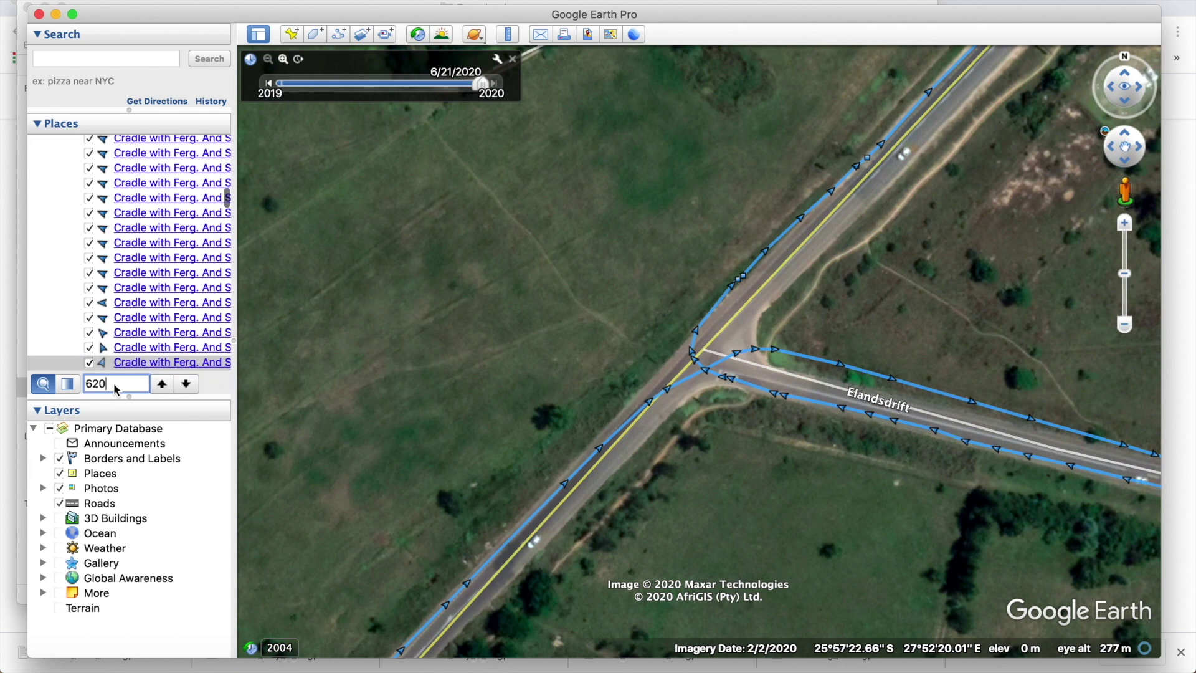
pyautogui.click(144, 349)
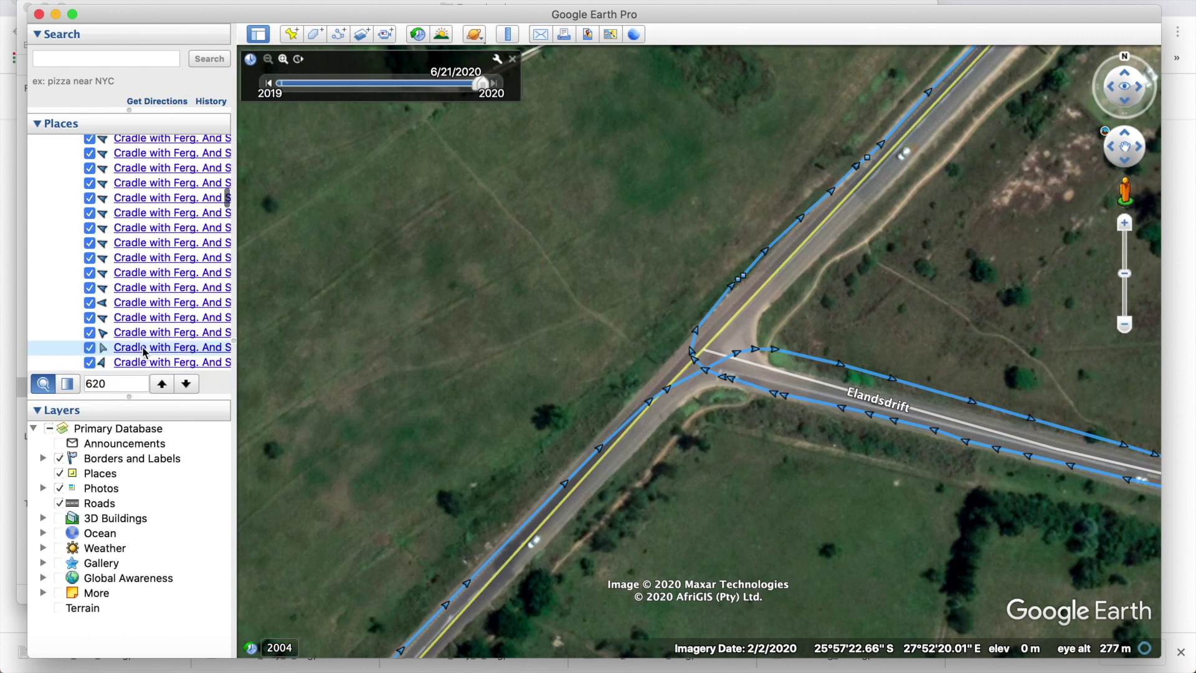
pyautogui.scroll(3, 142, 292)
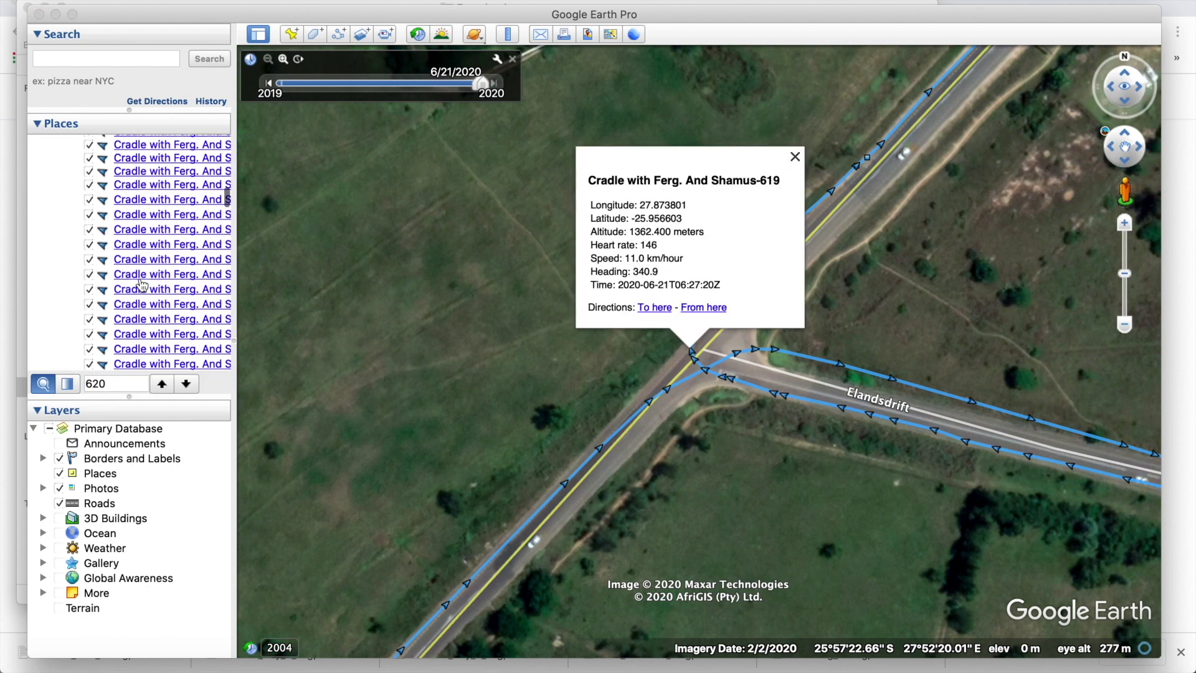
pyautogui.scroll(10, 142, 287)
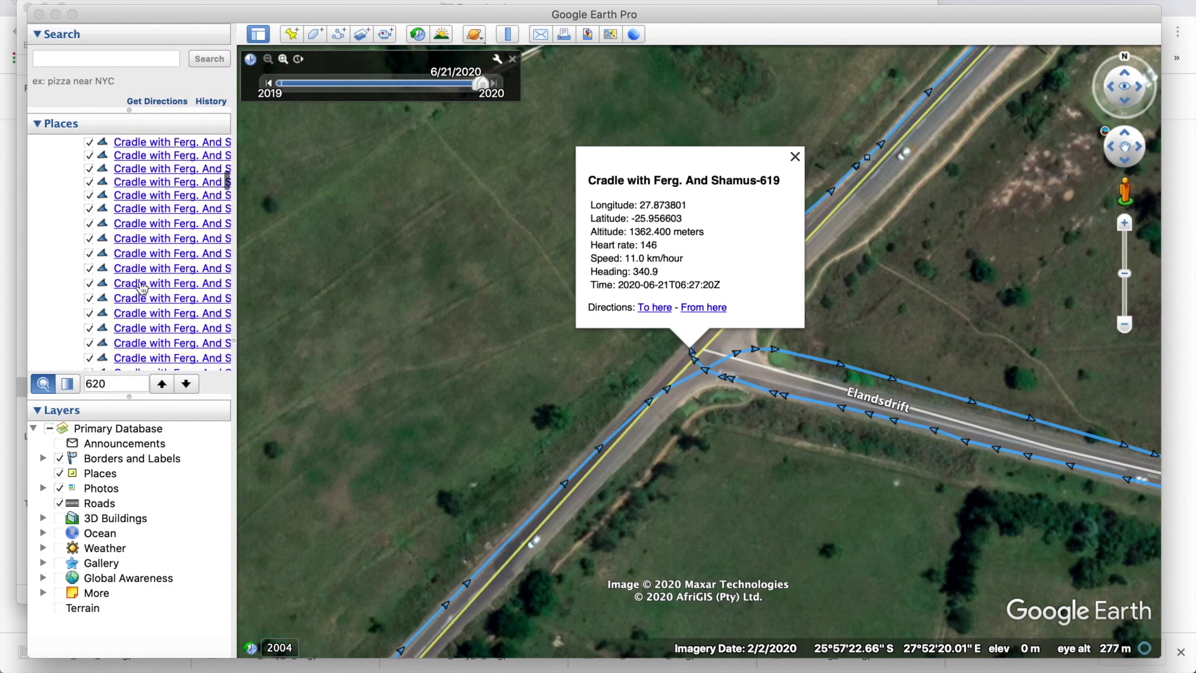
pyautogui.scroll(10, 170, 232)
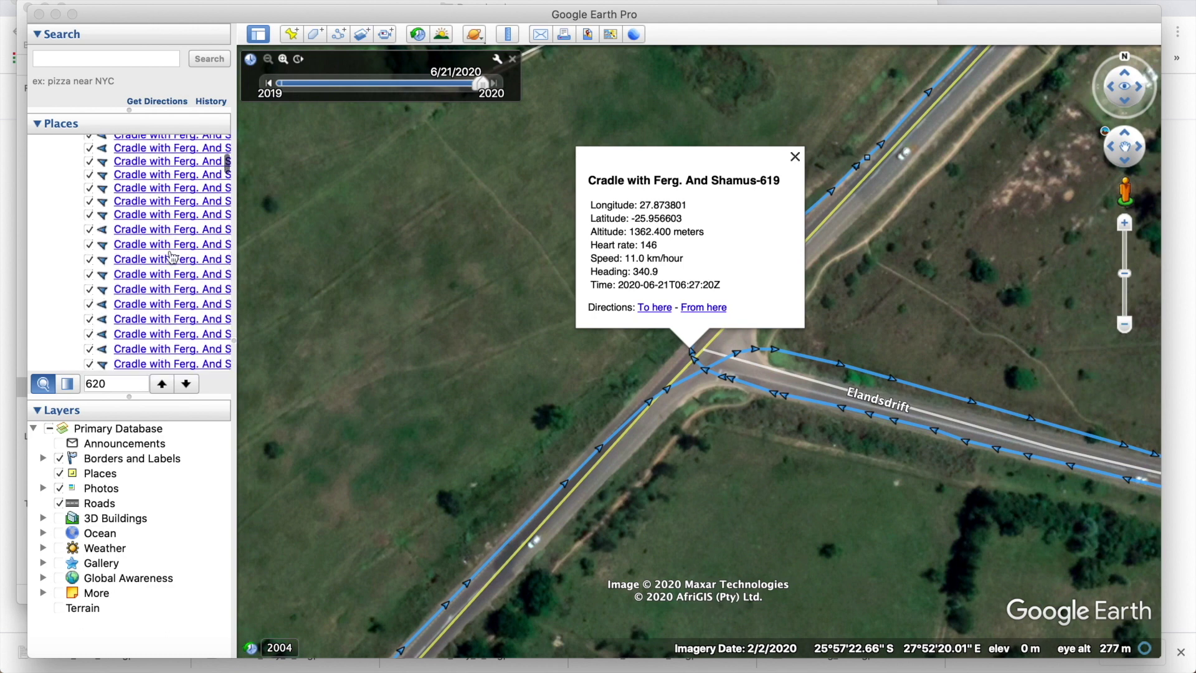
pyautogui.scroll(10, 172, 256)
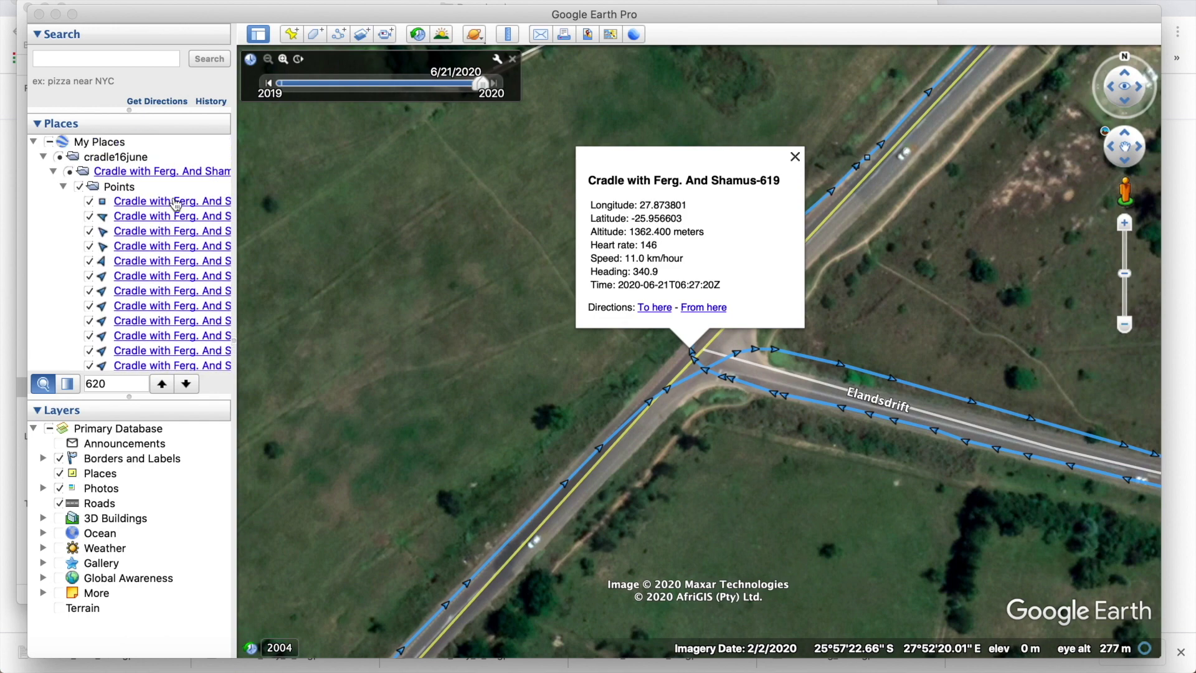
pyautogui.click(177, 201)
pyautogui.press('Delete')
pyautogui.click(712, 351)
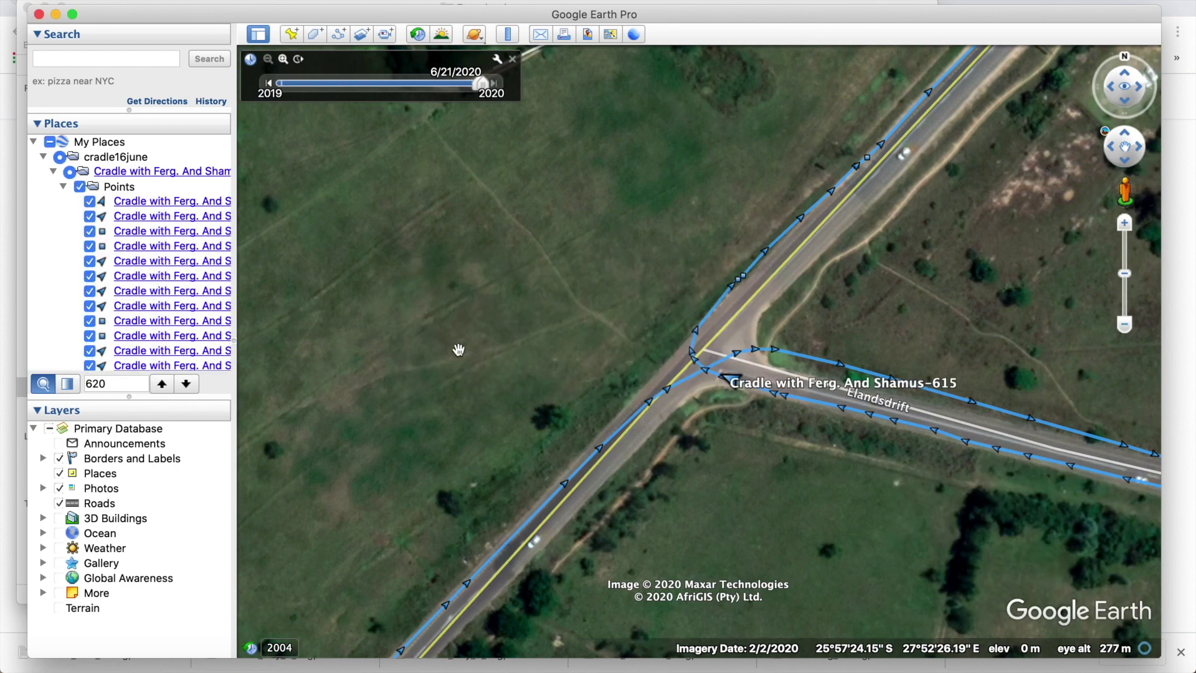
# Find point 1886 on the Elandsdrift leg and delete it together with all following track points through the last one in Points.
pyautogui.scroll(-2, 572, 282)
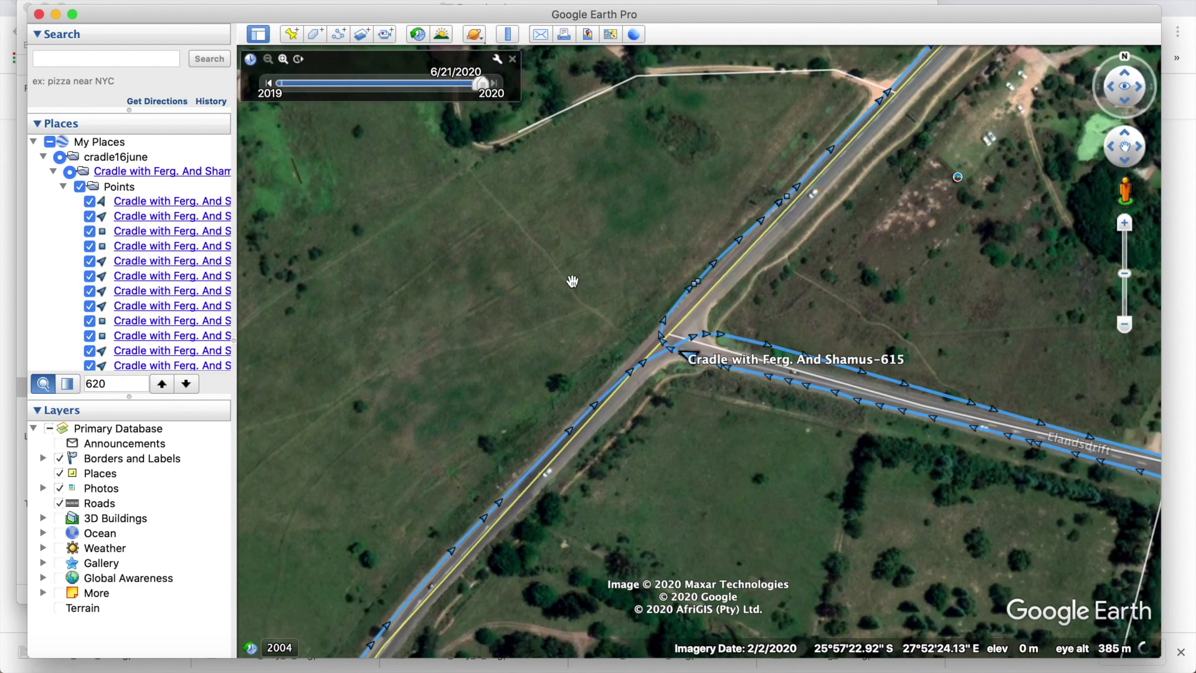
pyautogui.scroll(-1, 152, 302)
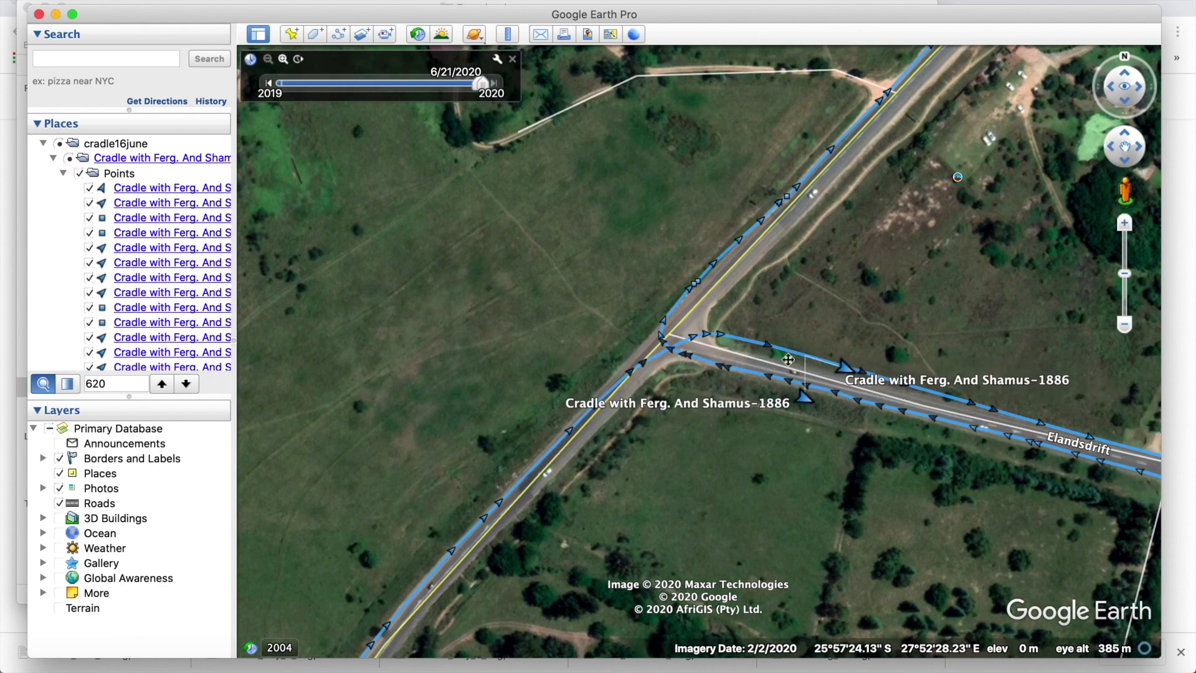
pyautogui.doubleClick(109, 383)
pyautogui.write('1886')
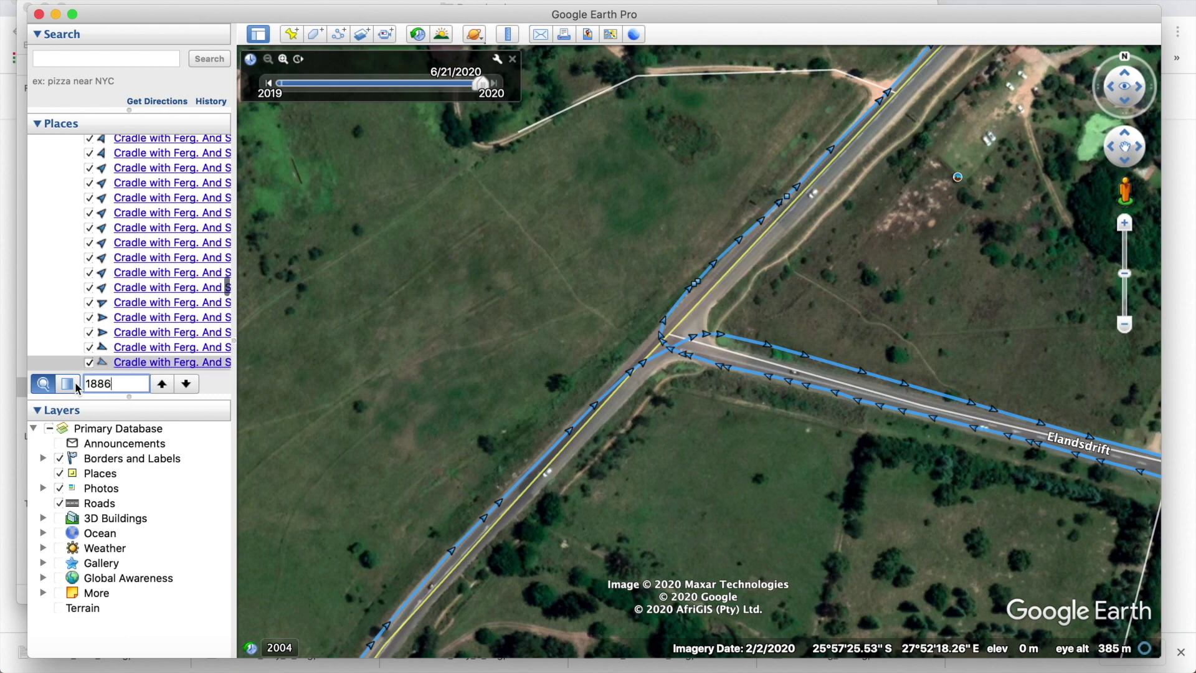
pyautogui.click(131, 367)
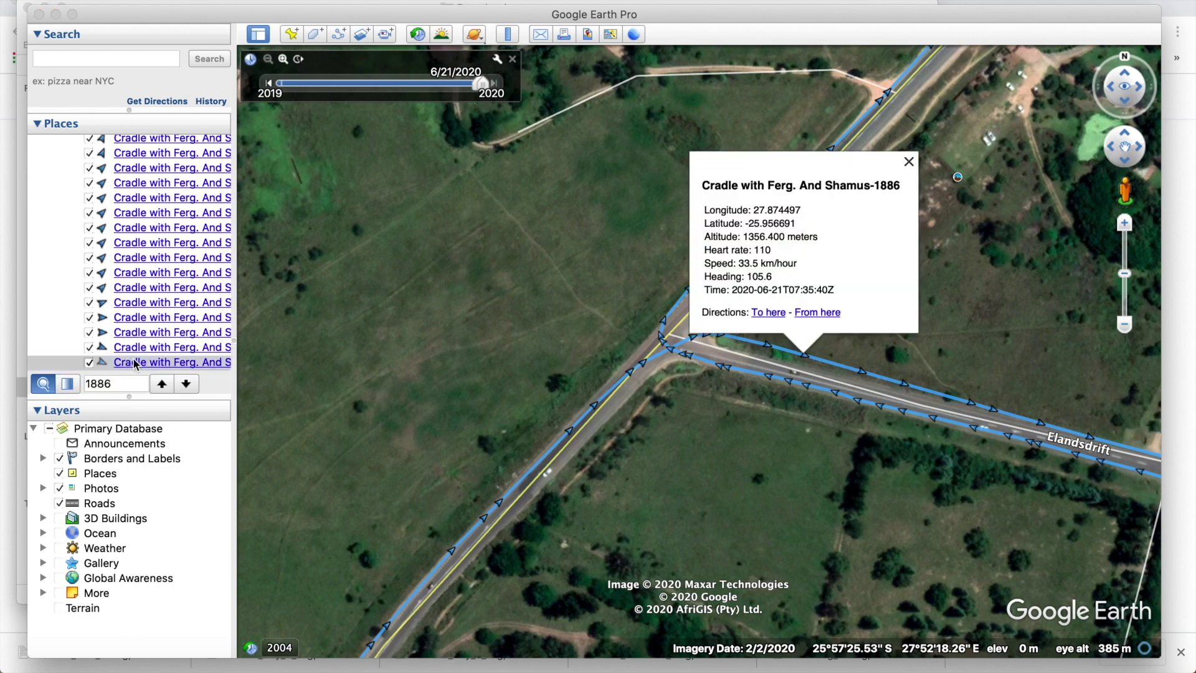
pyautogui.scroll(-10, 134, 364)
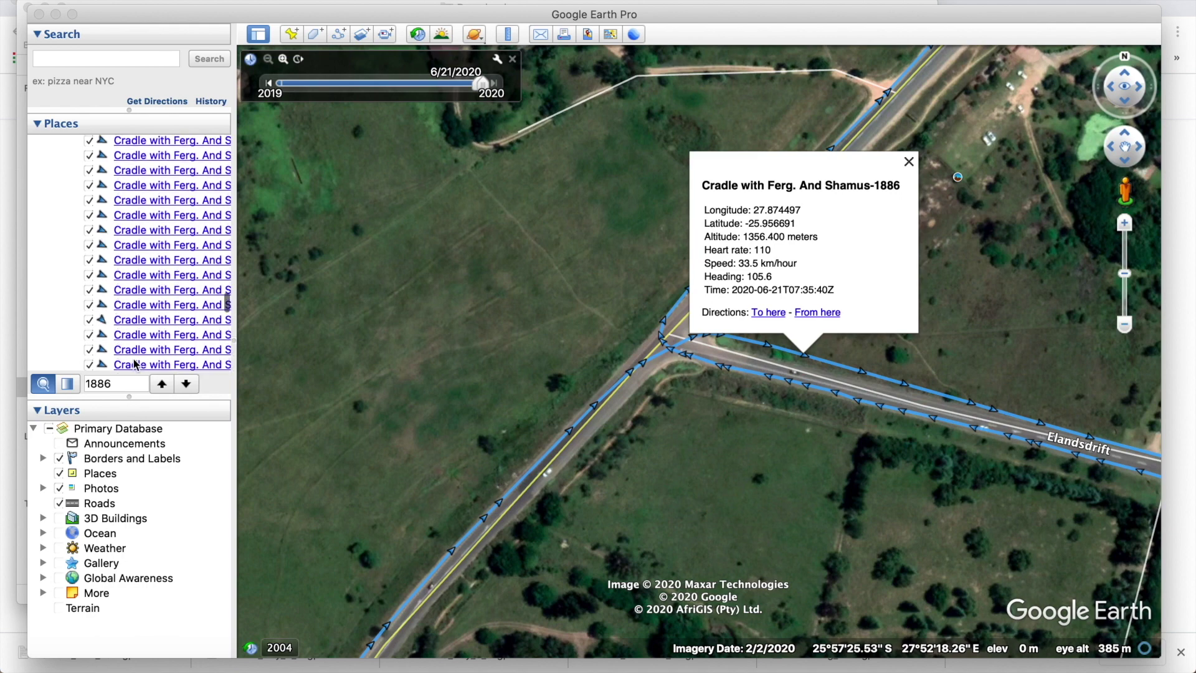
pyautogui.scroll(-10, 135, 364)
pyautogui.scroll(-10, 134, 364)
pyautogui.scroll(-5, 134, 364)
pyautogui.scroll(-2, 134, 363)
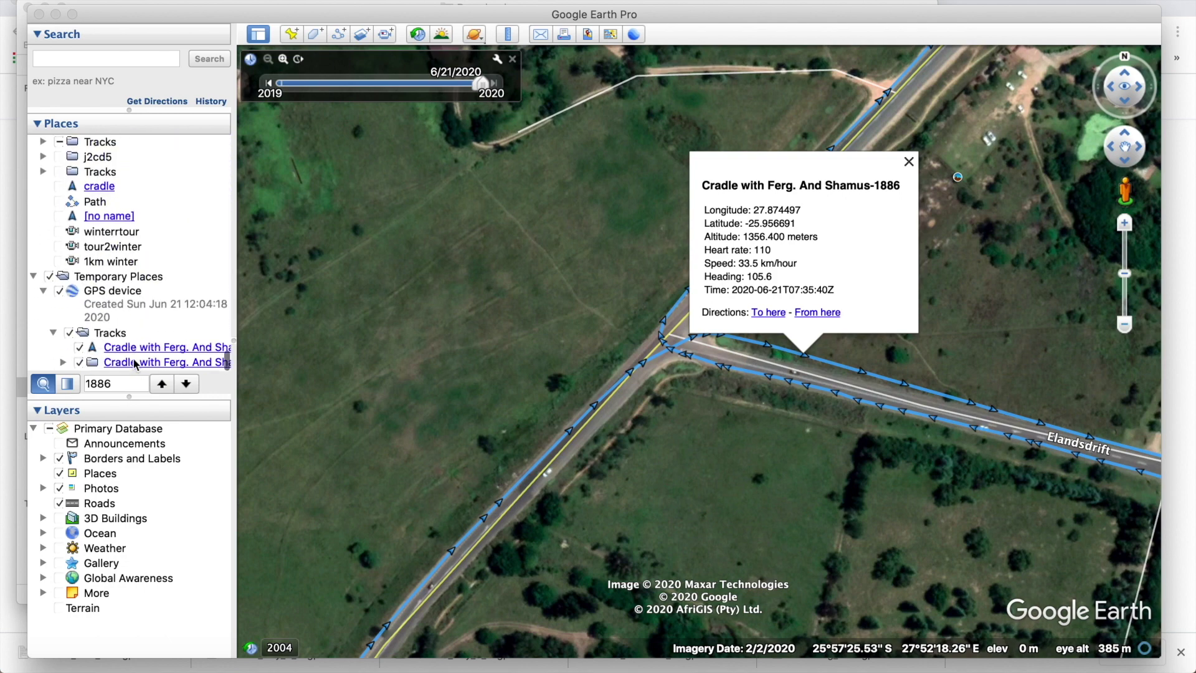
pyautogui.scroll(6, 140, 312)
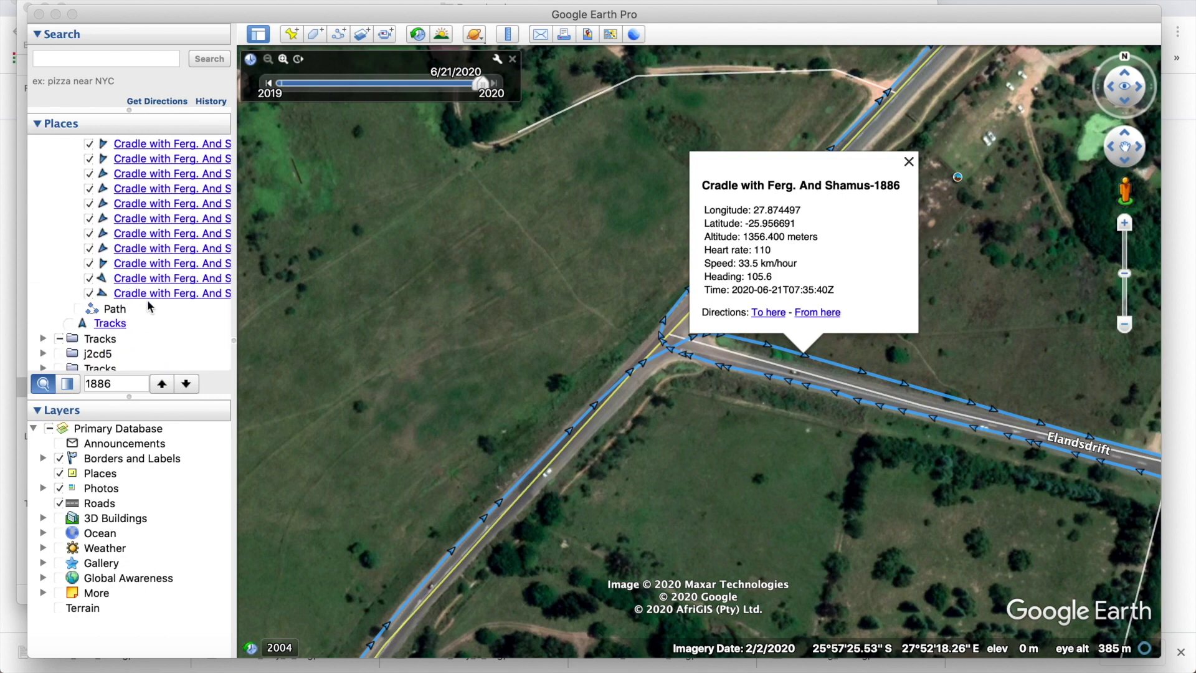
pyautogui.click(147, 298)
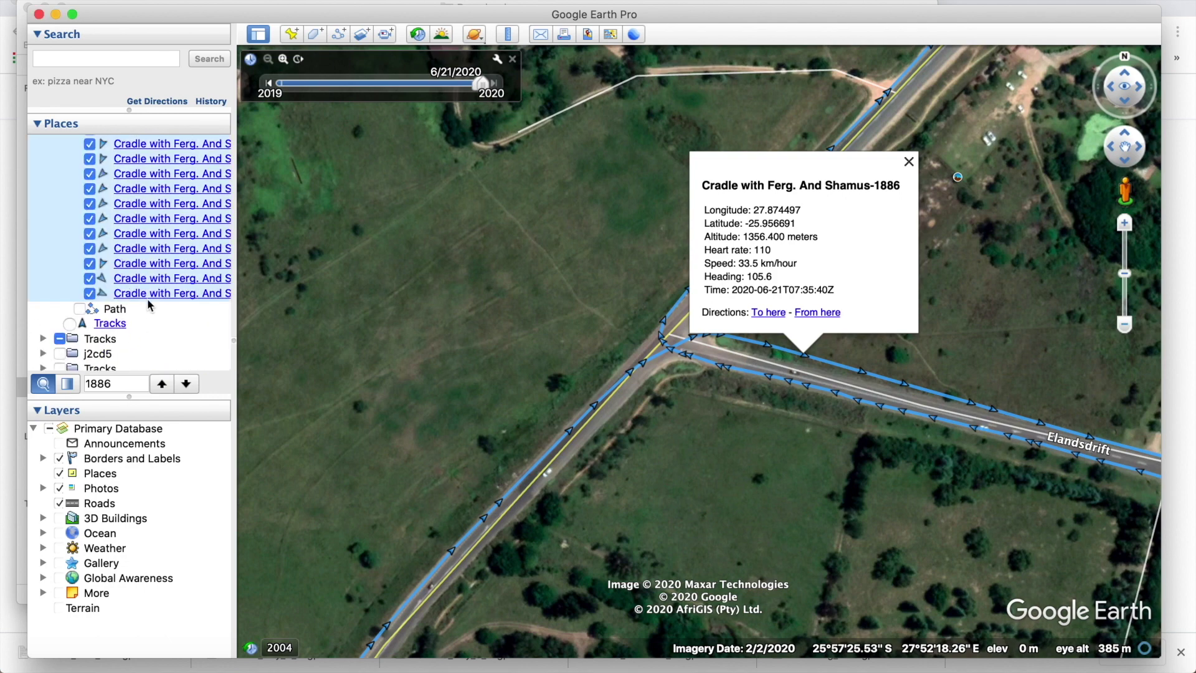
pyautogui.press('Delete')
pyautogui.click(713, 351)
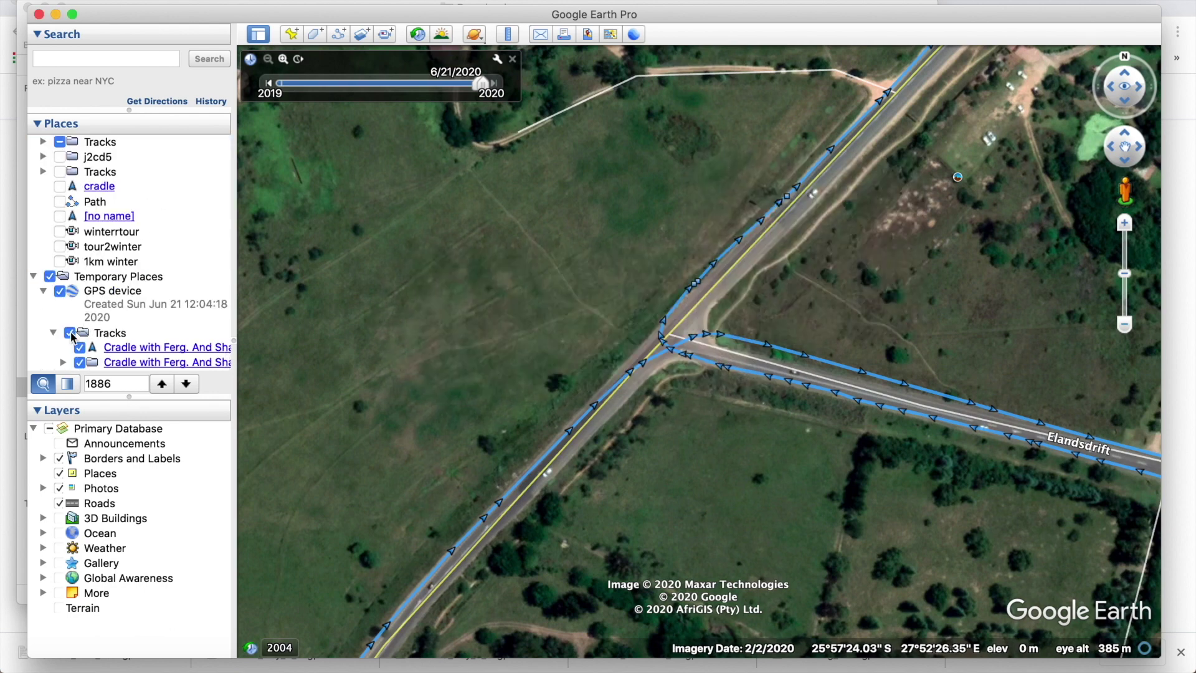
# Hide and delete the Tracks folder inside the temporary GPS device, and collapse Temporary Places.
pyautogui.click(70, 334)
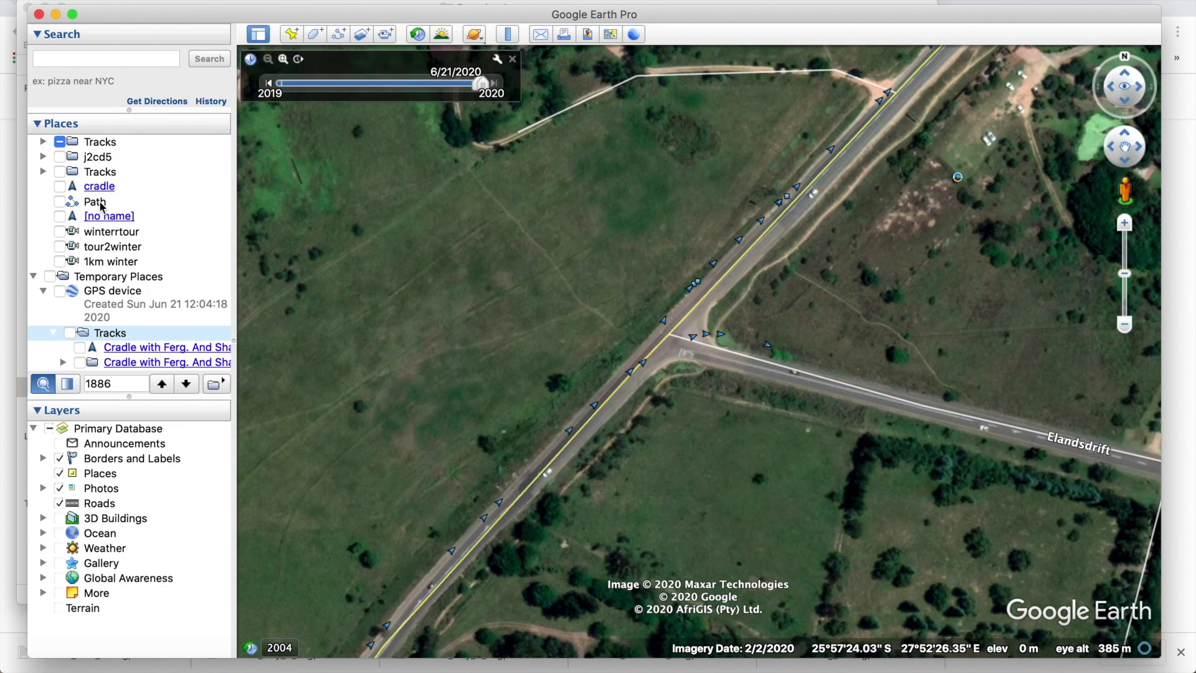
pyautogui.rightClick(107, 339)
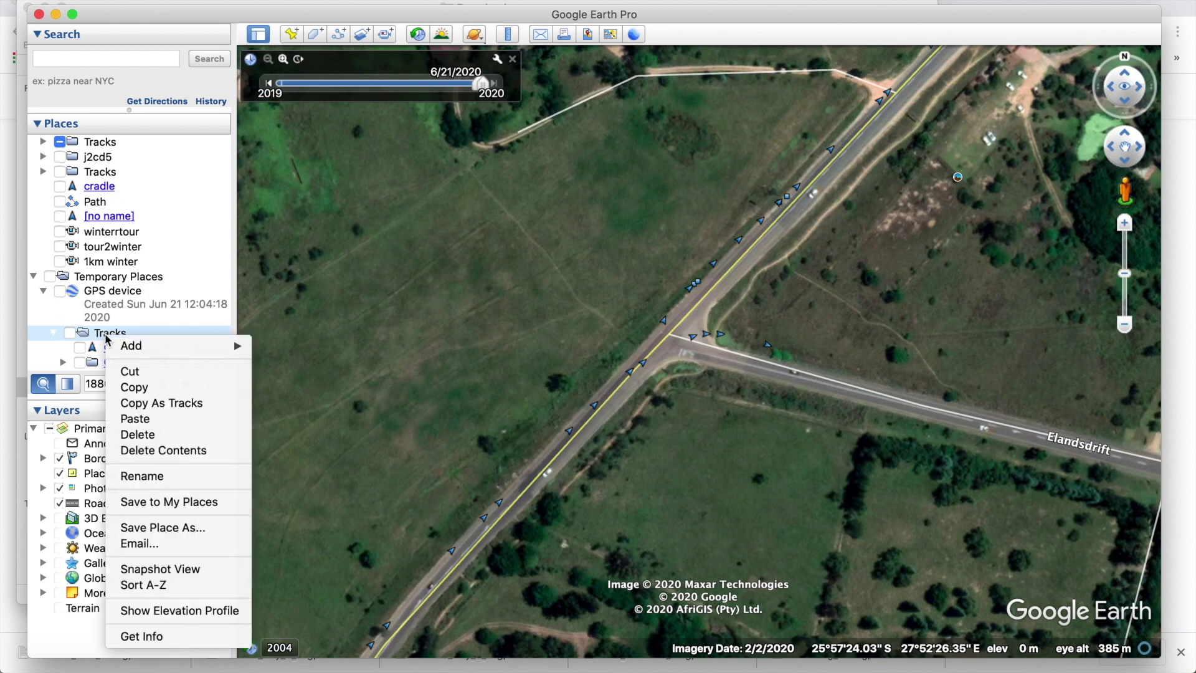
pyautogui.click(138, 434)
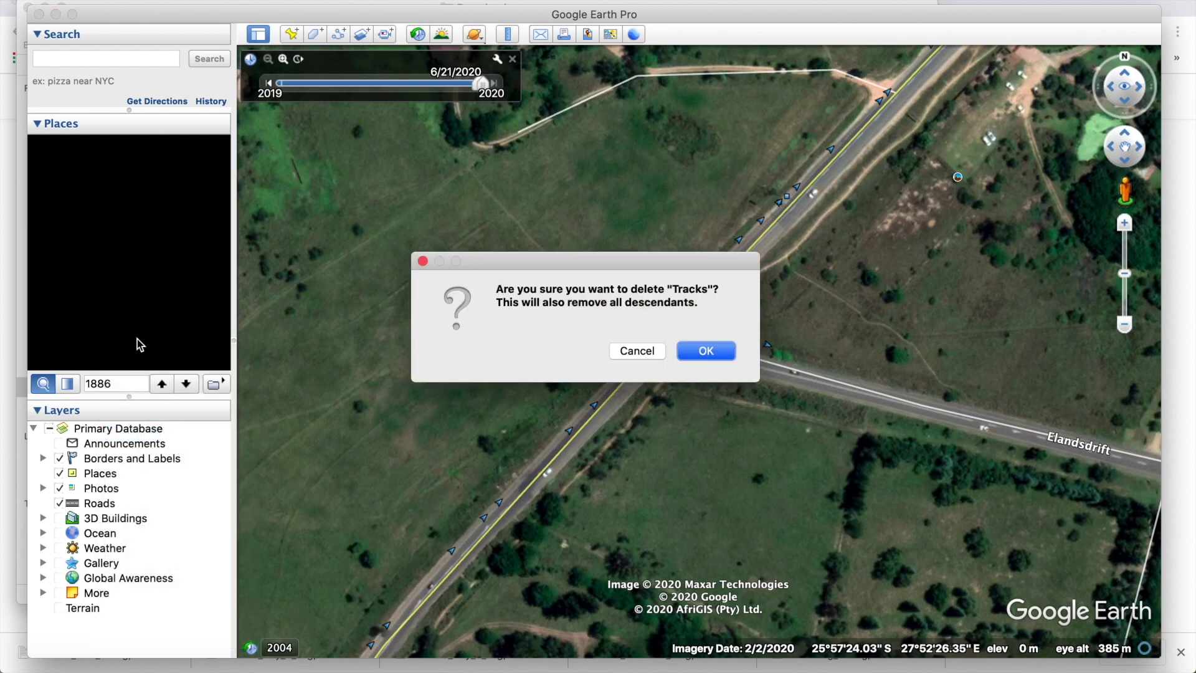
pyautogui.click(721, 352)
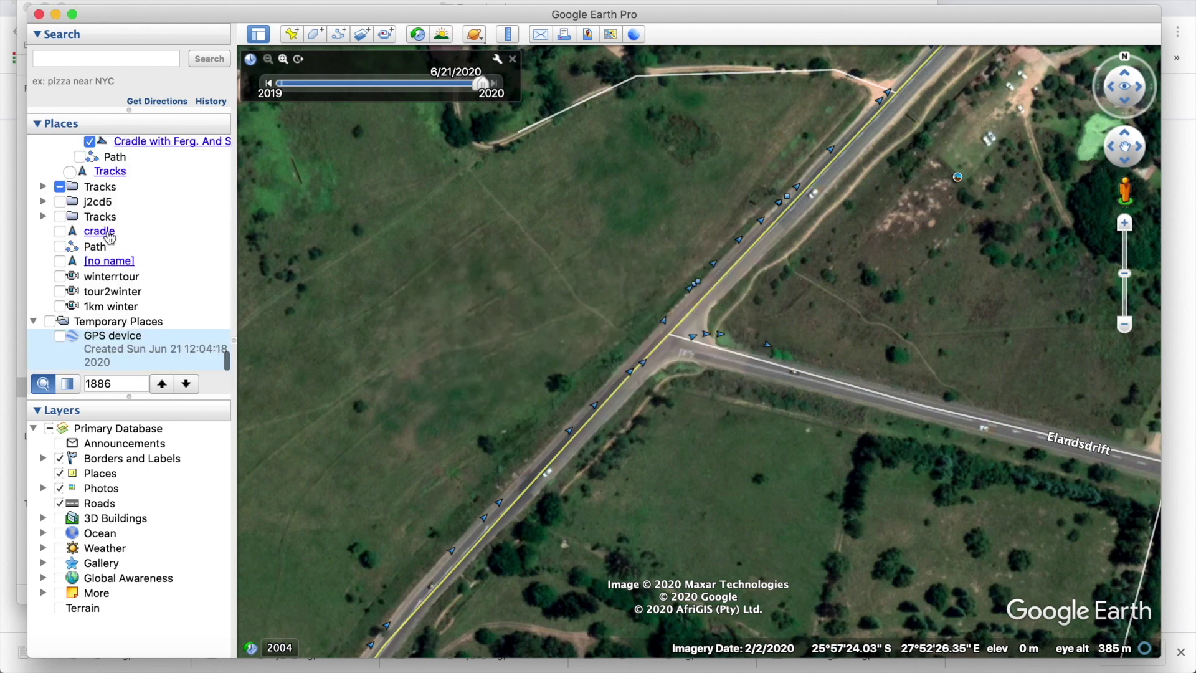
pyautogui.click(33, 321)
# Collapse the Points folder under cradle16june and open the summary balloon of the ride folder.
pyautogui.scroll(5, 207, 252)
pyautogui.scroll(2, 207, 251)
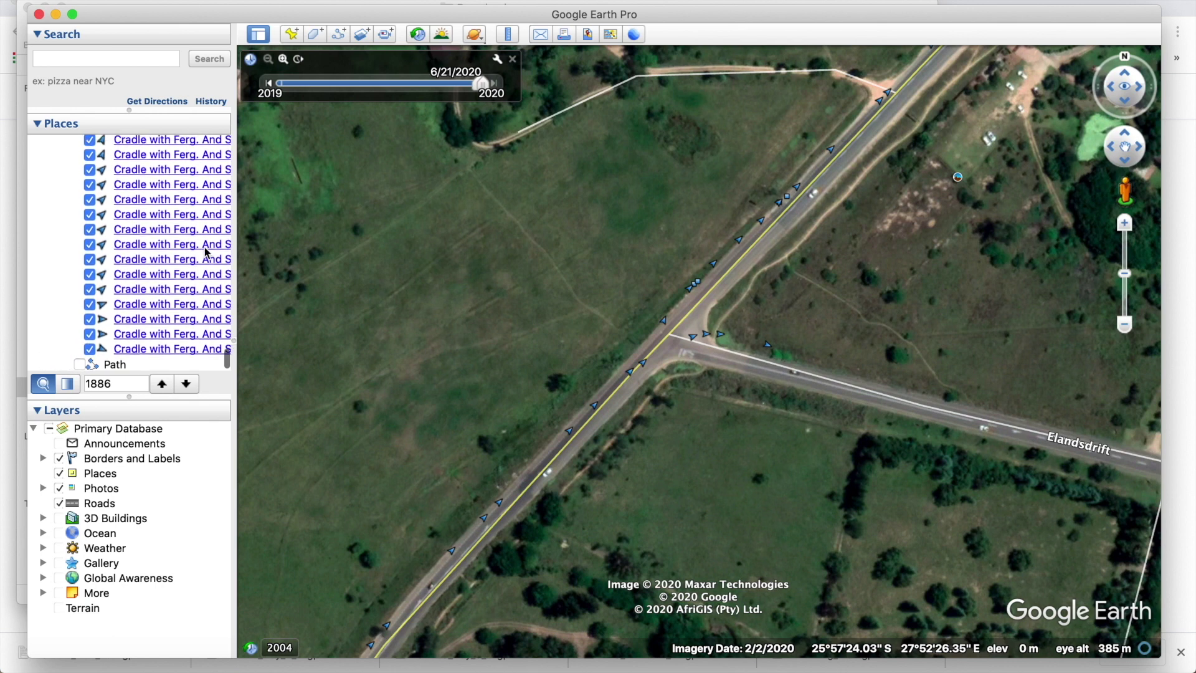
pyautogui.scroll(5, 206, 251)
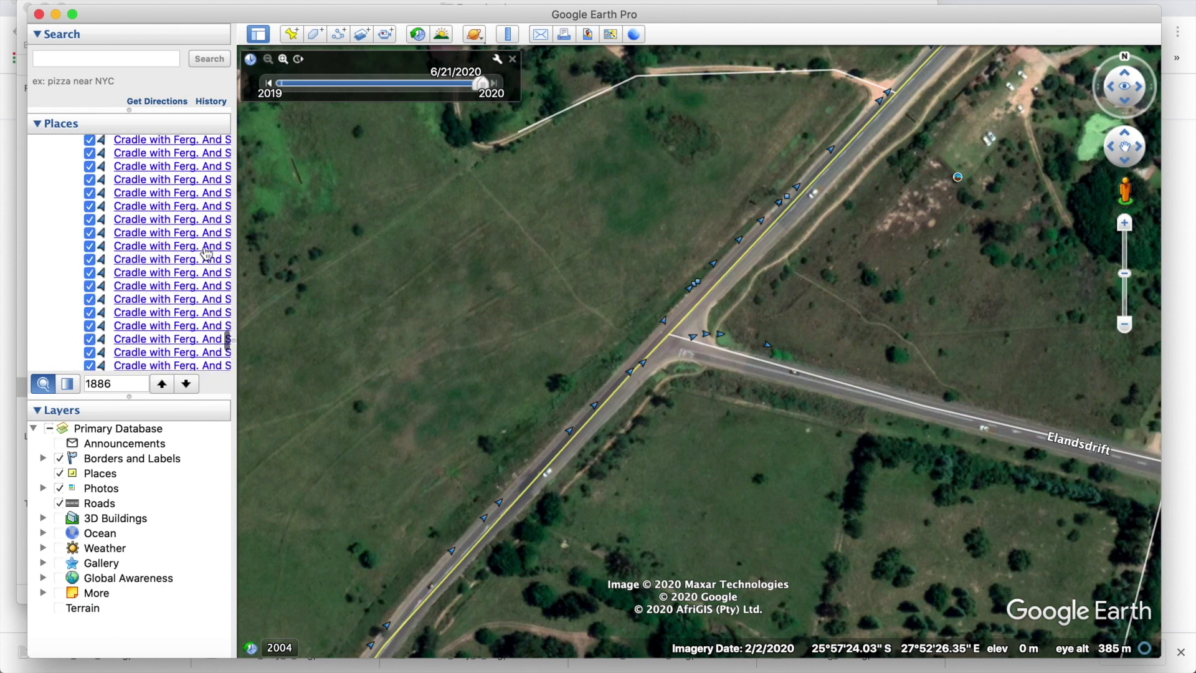
pyautogui.scroll(6, 199, 273)
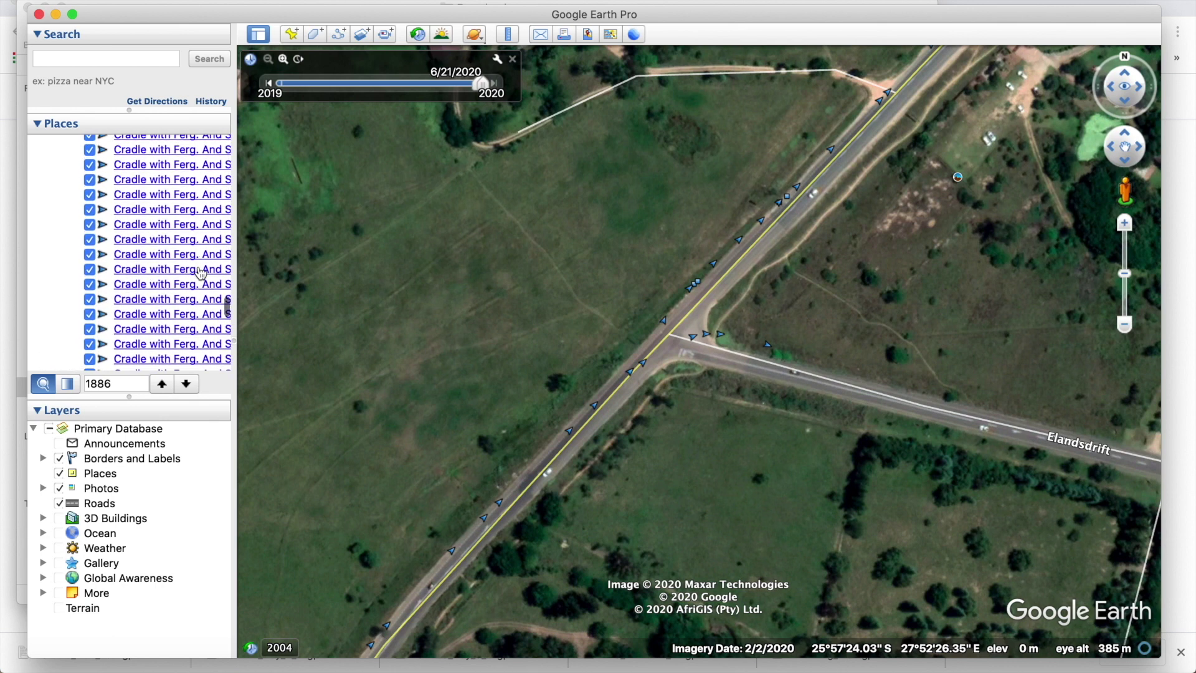
pyautogui.scroll(6, 206, 274)
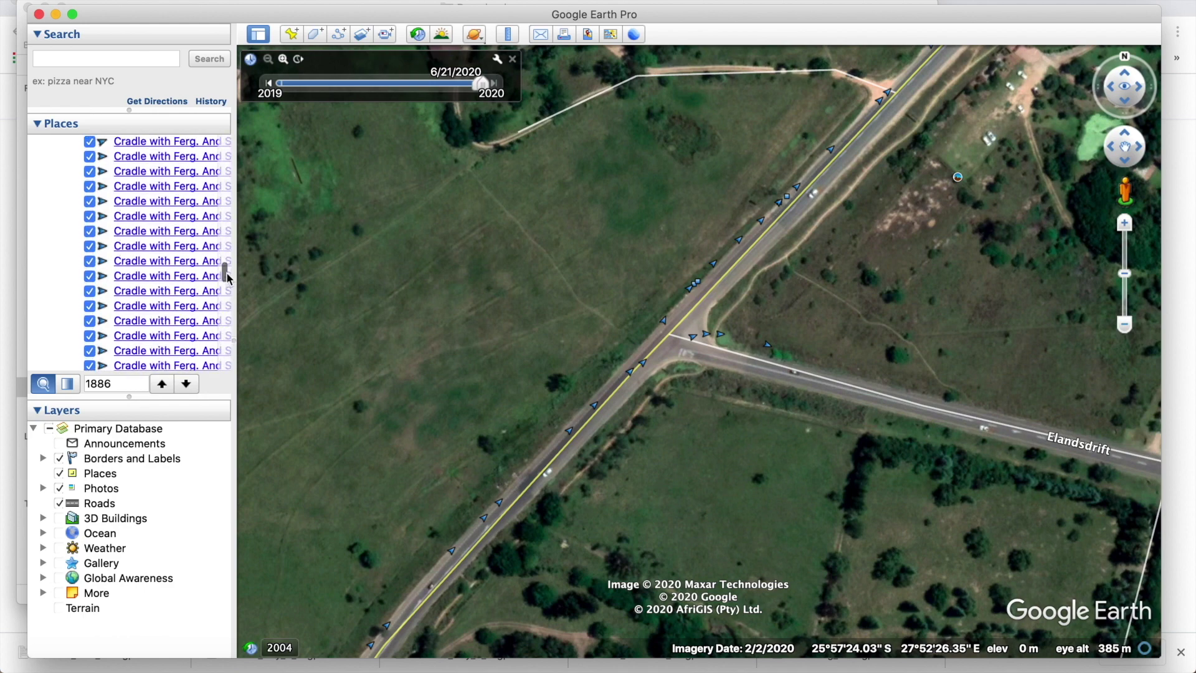
pyautogui.moveTo(226, 277); pyautogui.dragTo(233, 138)
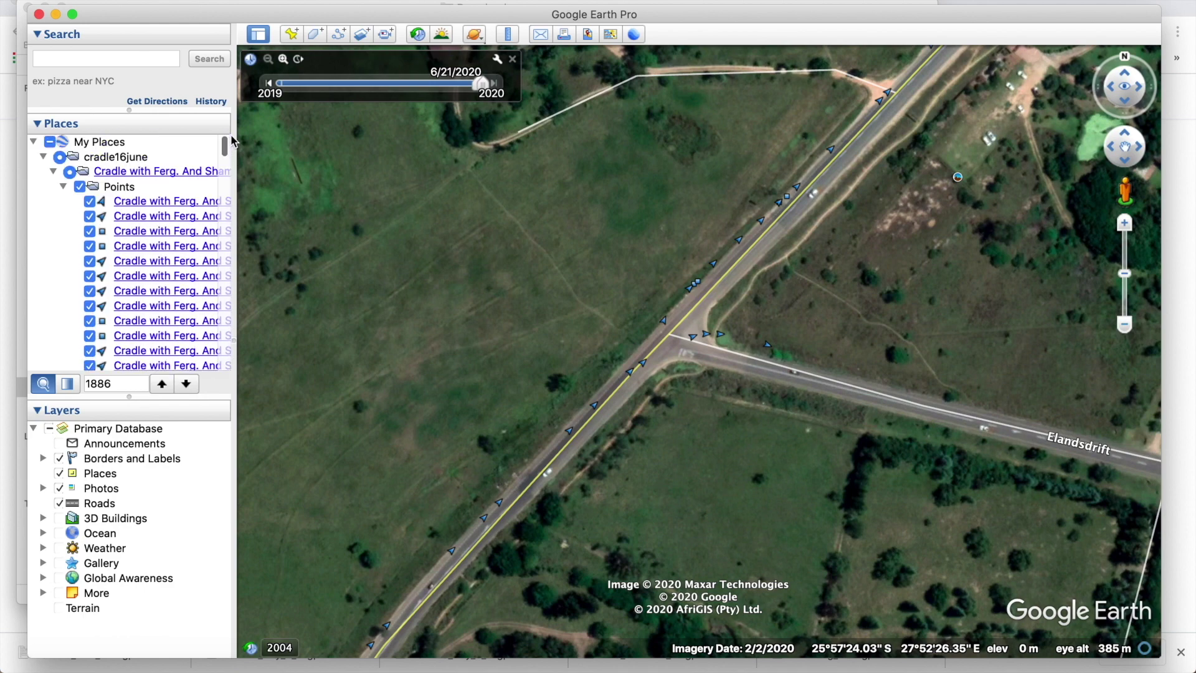
pyautogui.click(65, 188)
pyautogui.click(138, 178)
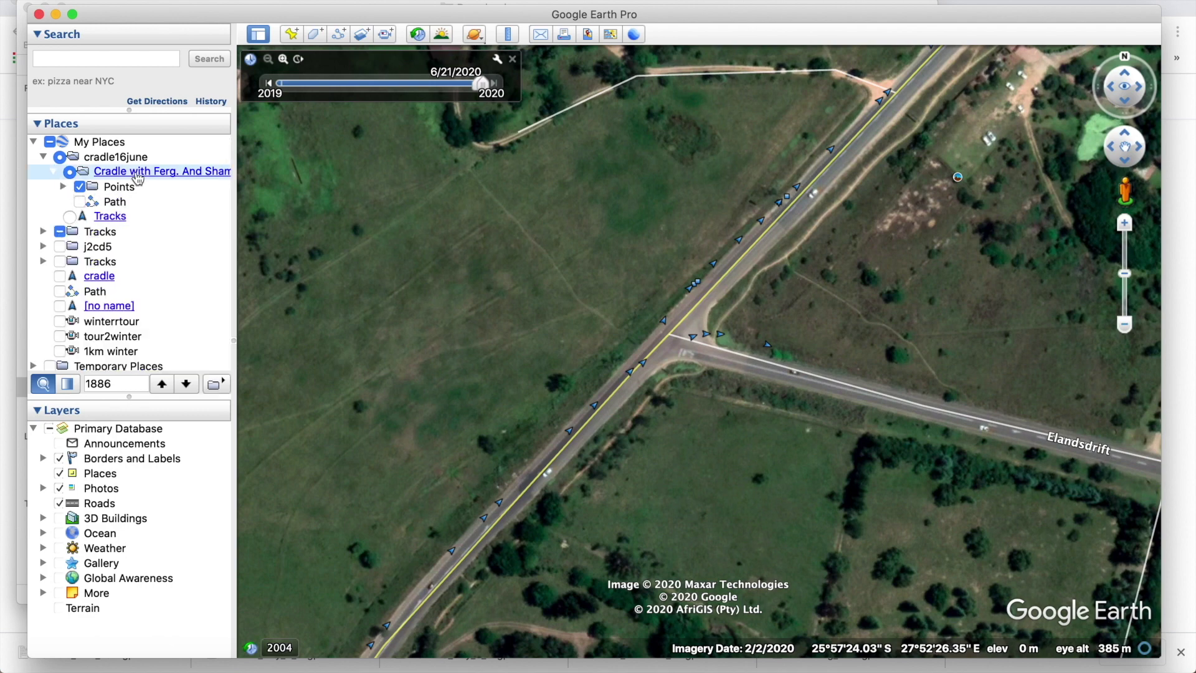
# Add a new path named CJ16Path inside the ride's Points folder.
pyautogui.click(122, 190)
pyautogui.rightClick(124, 193)
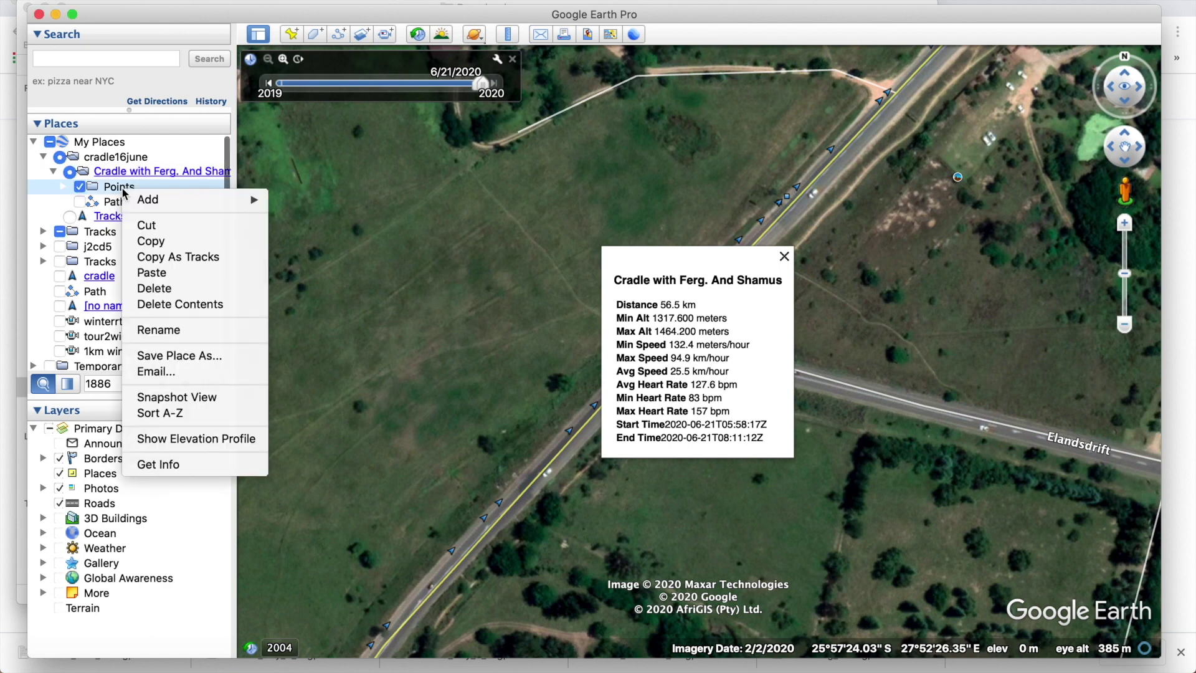
pyautogui.moveTo(168, 203)
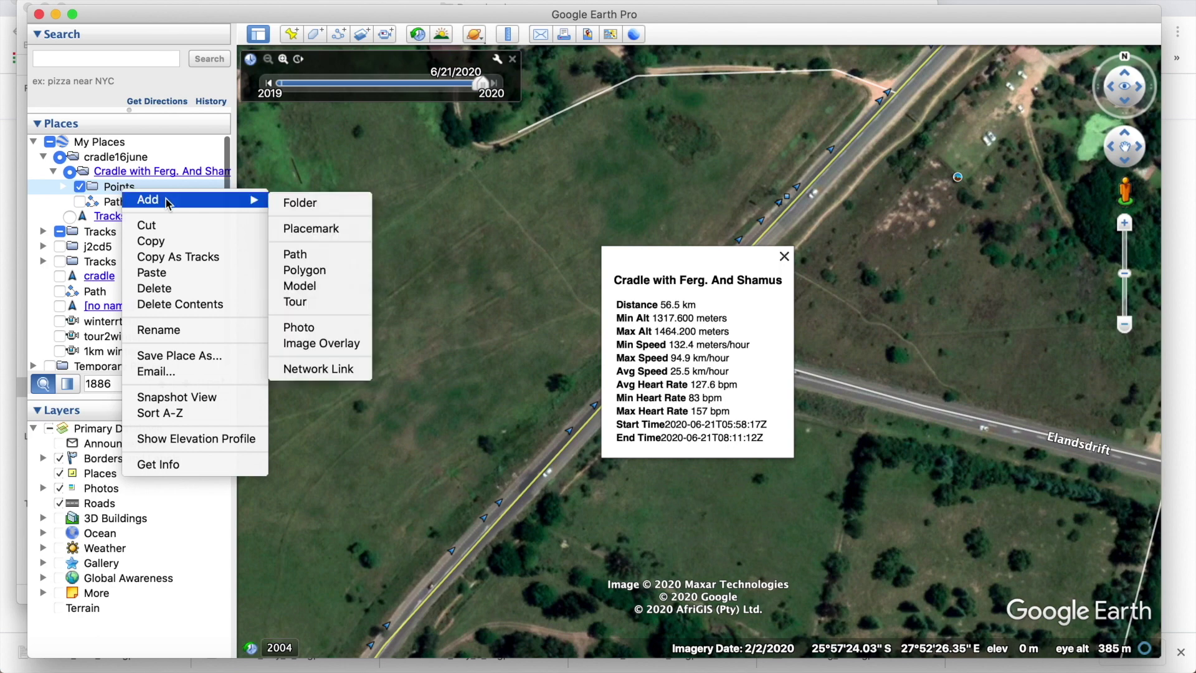
pyautogui.click(296, 254)
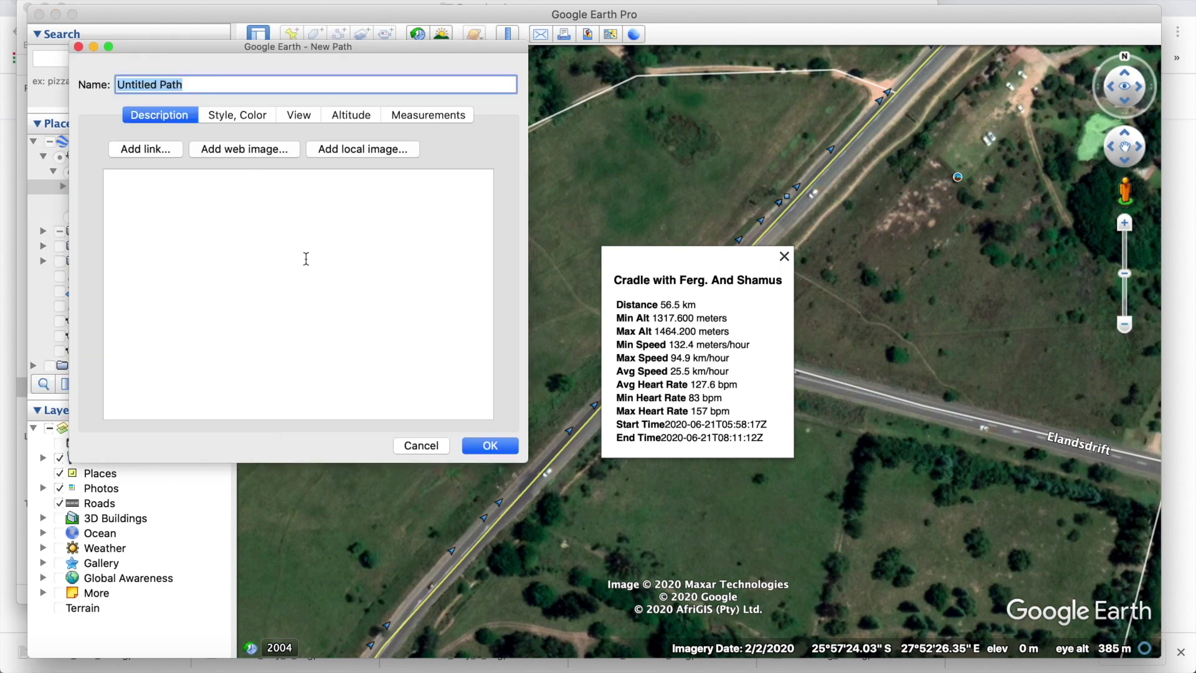
pyautogui.write('CJ16Path')
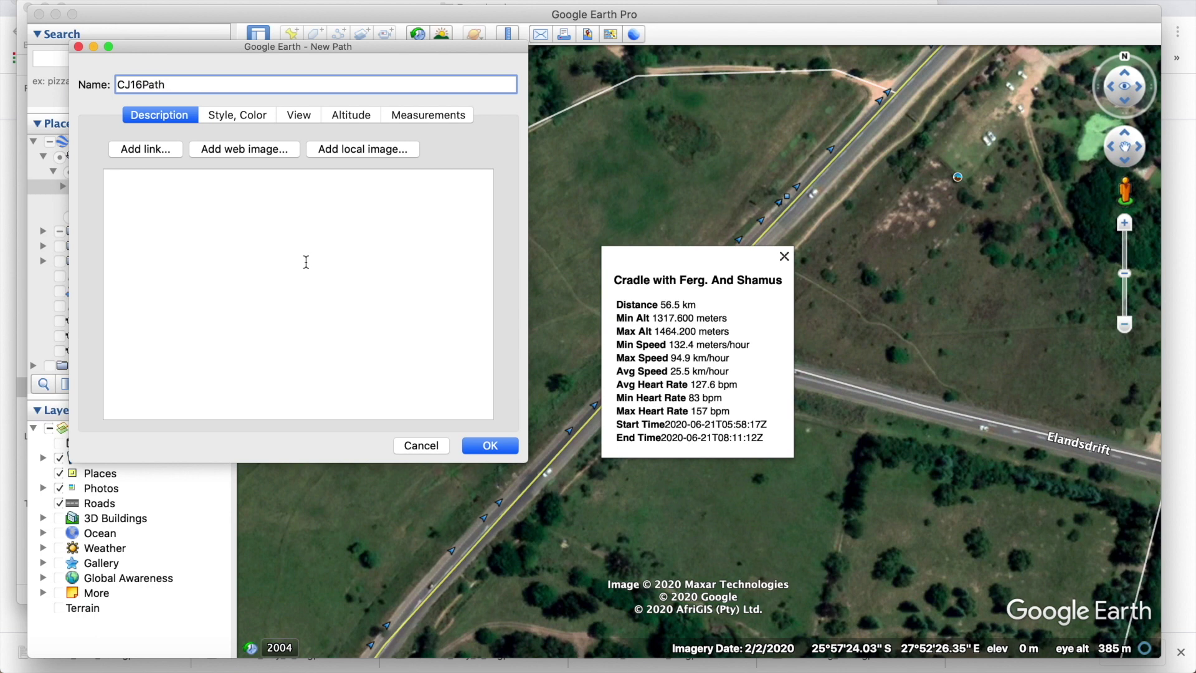
pyautogui.click(509, 448)
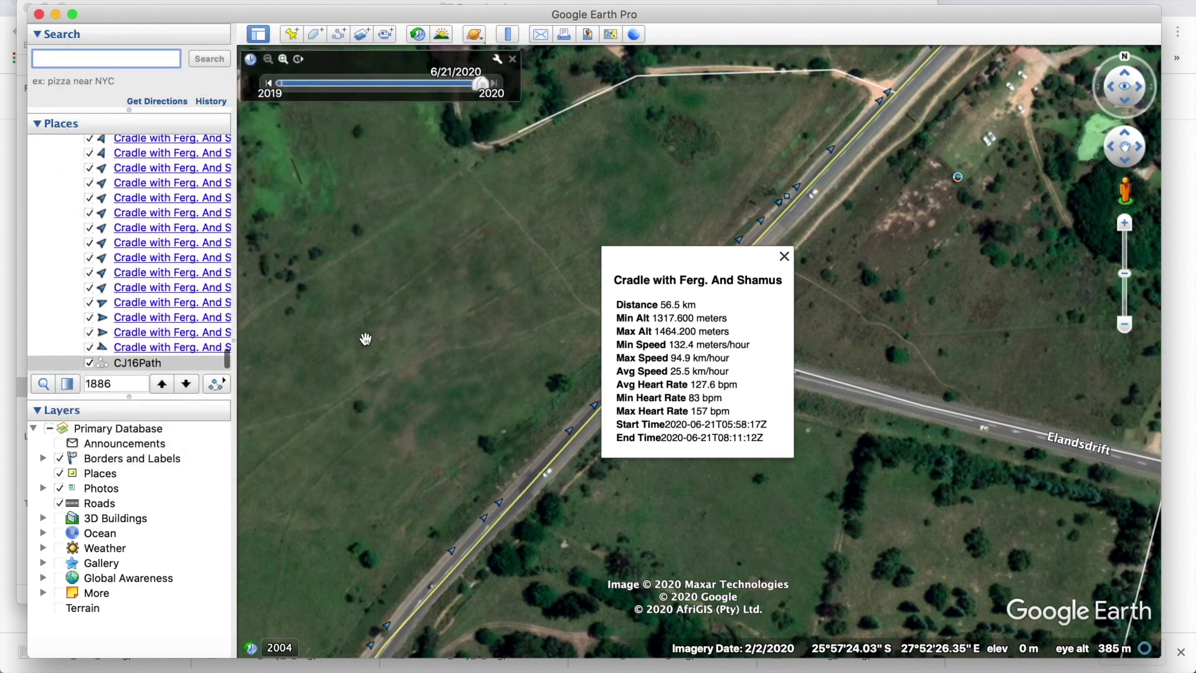
# Return to the start of My Places and collapse the expanded Points folder again.
pyautogui.scroll(5, 156, 232)
pyautogui.scroll(3, 156, 233)
pyautogui.click(254, 145)
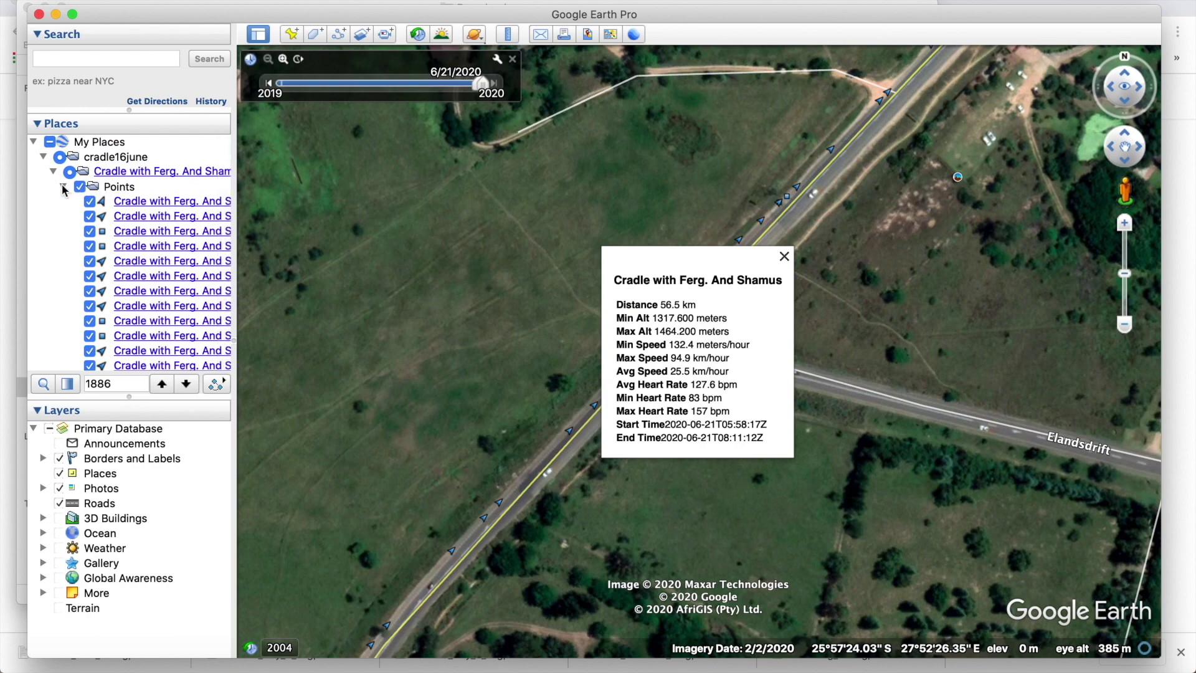
pyautogui.click(64, 187)
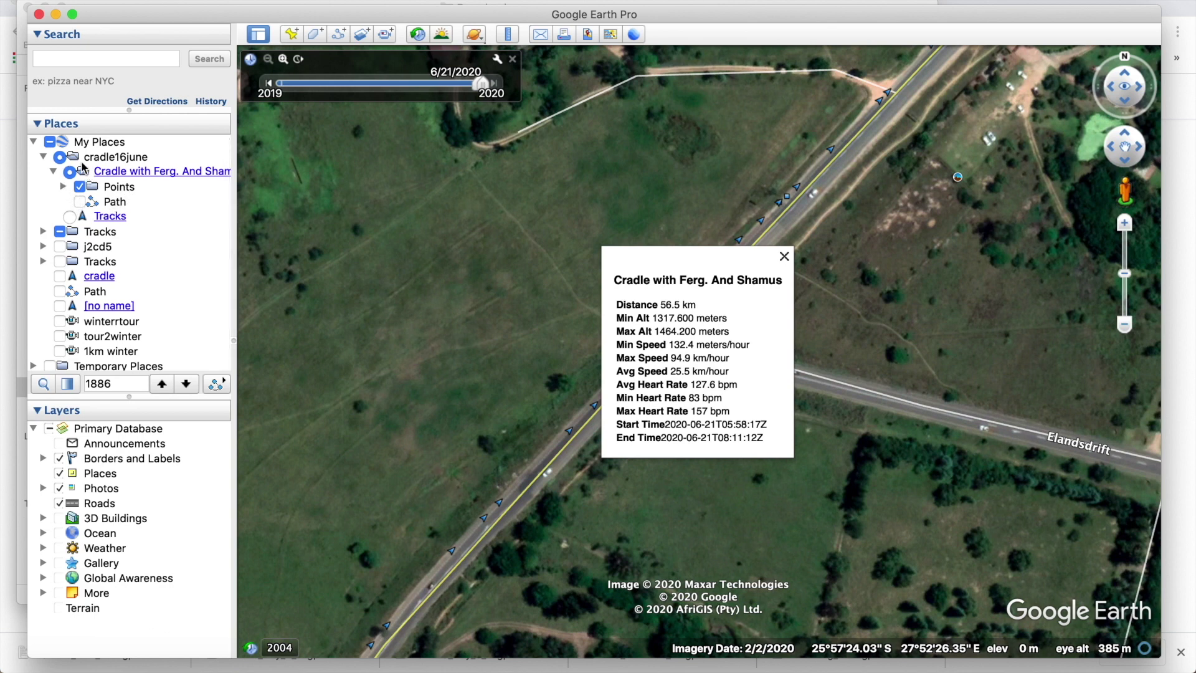
# Show the ride's original Path on the map to check its course, and hide it again.
pyautogui.click(80, 202)
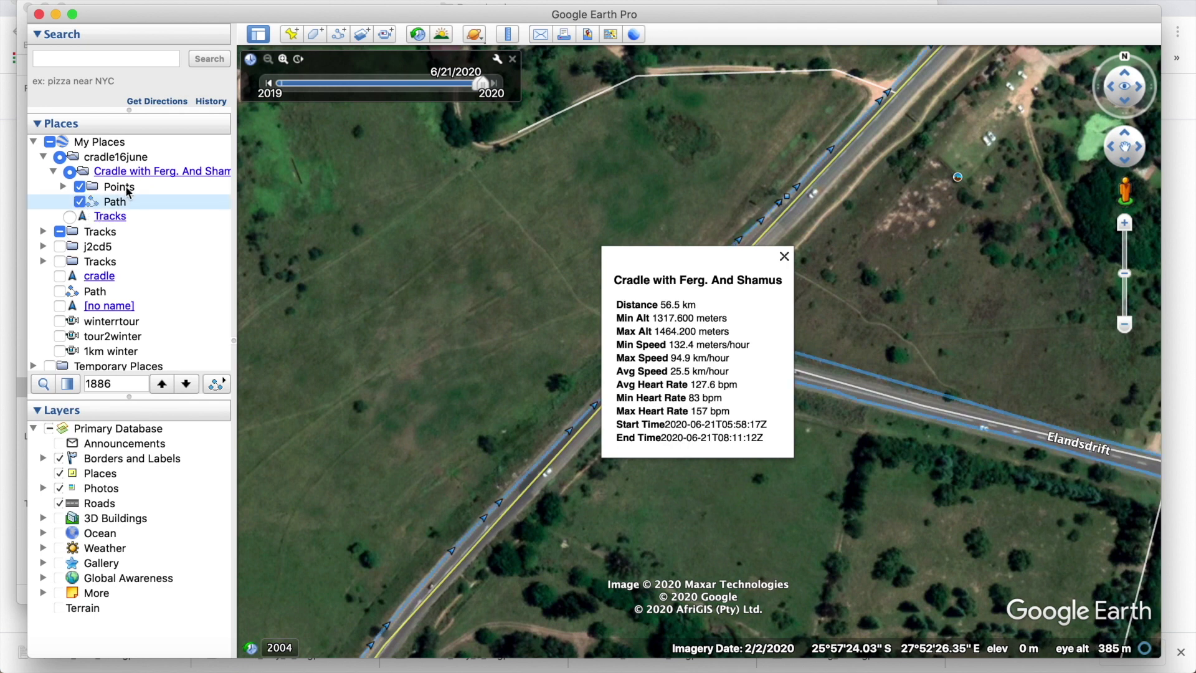
pyautogui.click(63, 187)
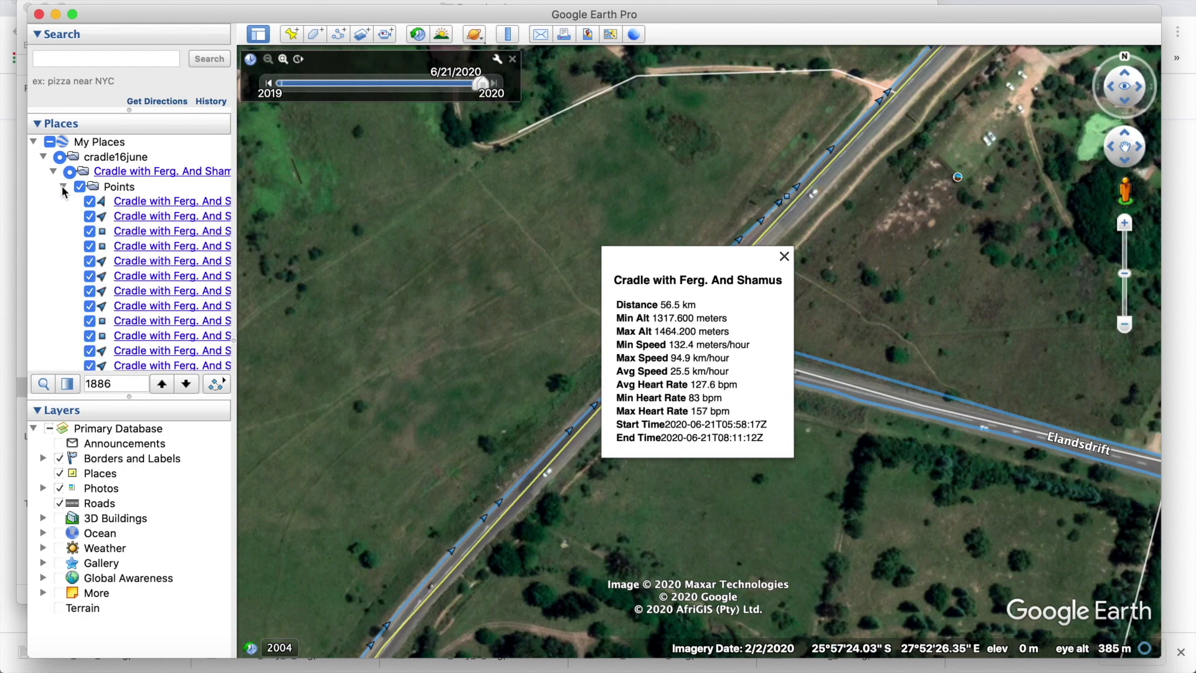
pyautogui.click(63, 186)
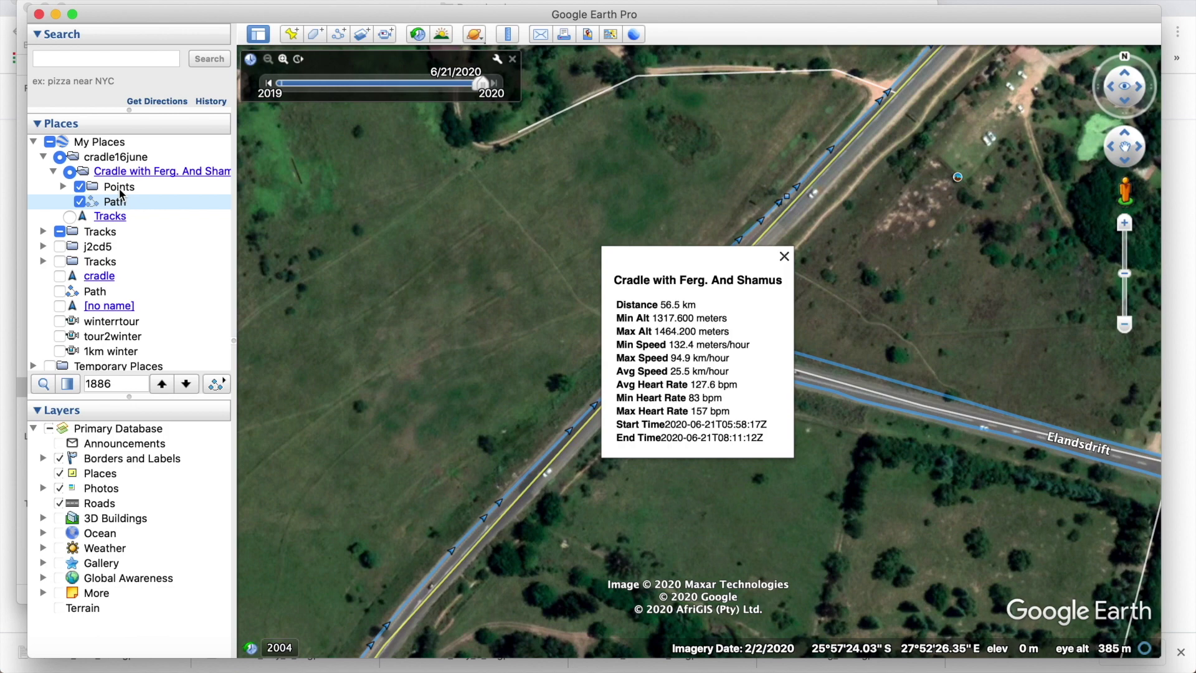
pyautogui.click(80, 202)
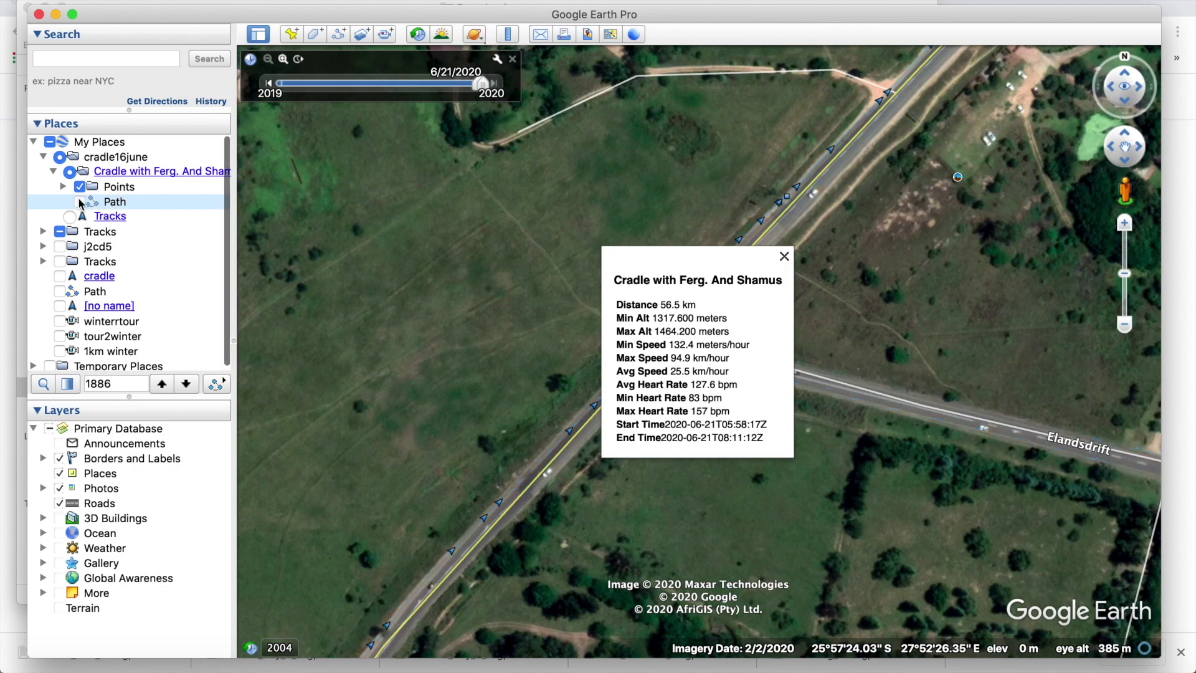
# Add a new path named J16Cradle inside the ride's Points folder.
pyautogui.click(124, 188)
pyautogui.rightClick(122, 188)
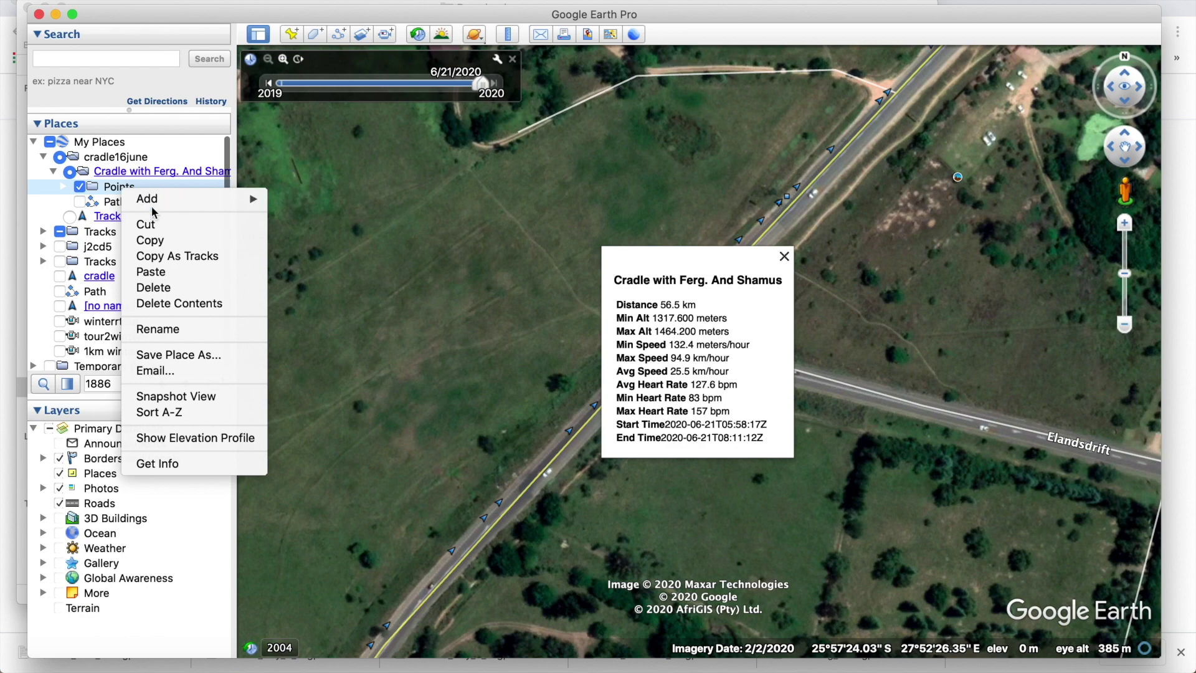
pyautogui.moveTo(163, 200)
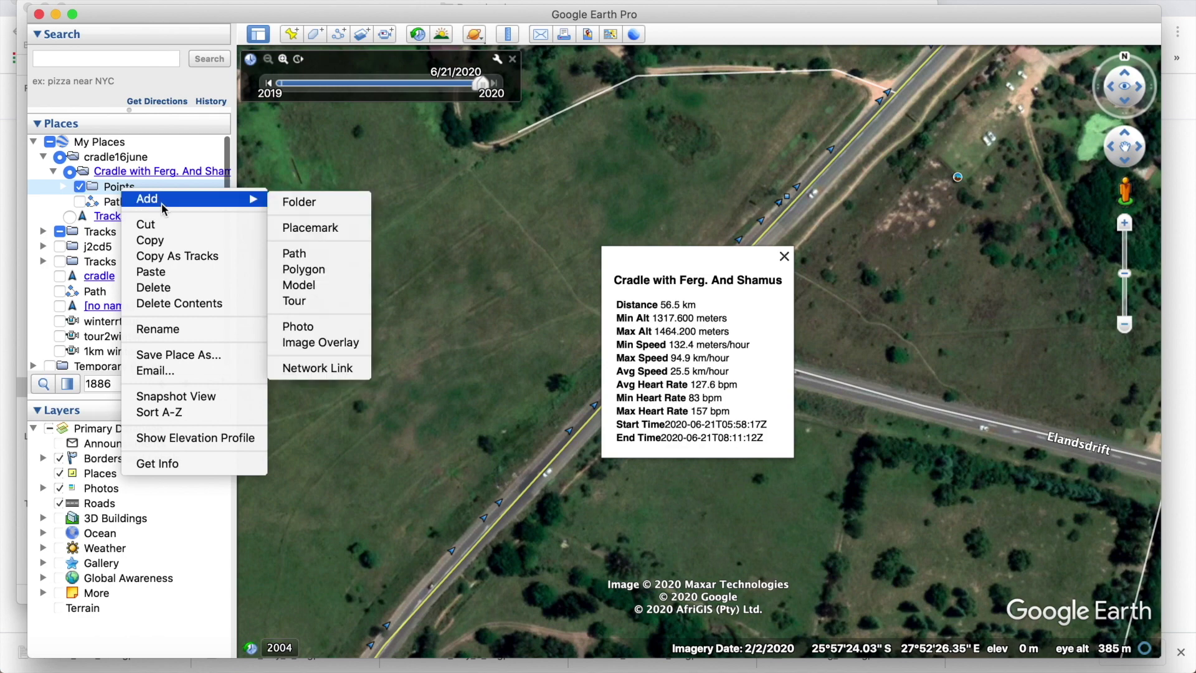
pyautogui.click(303, 257)
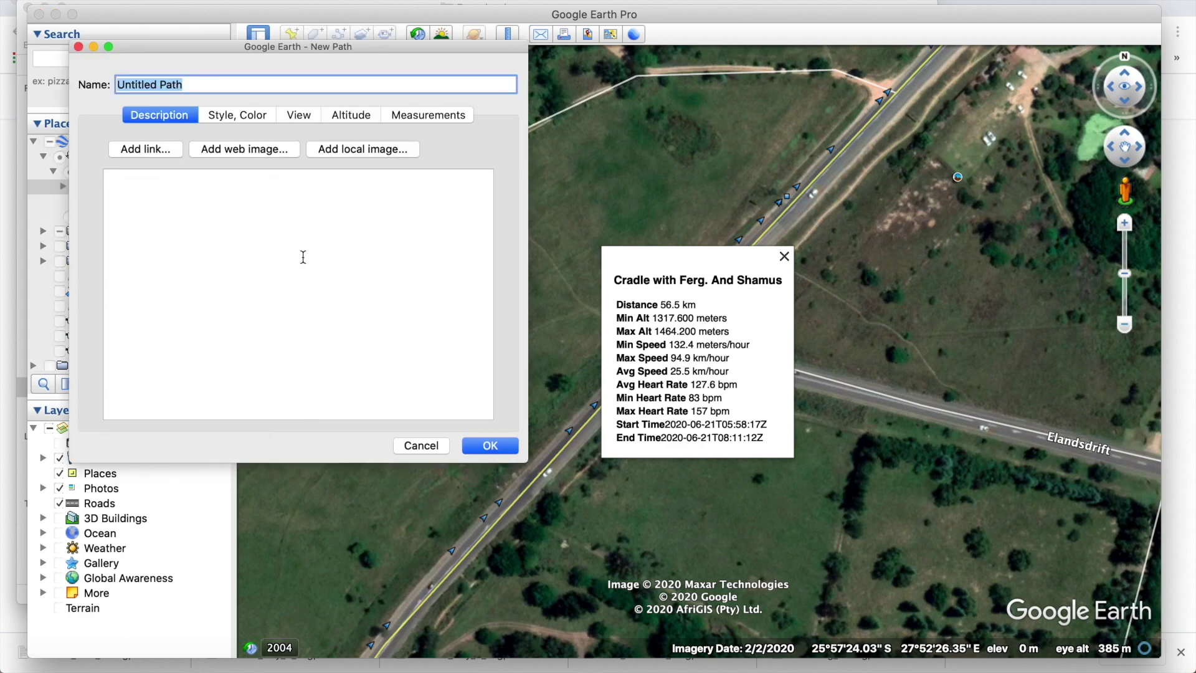
pyautogui.write('Pa')
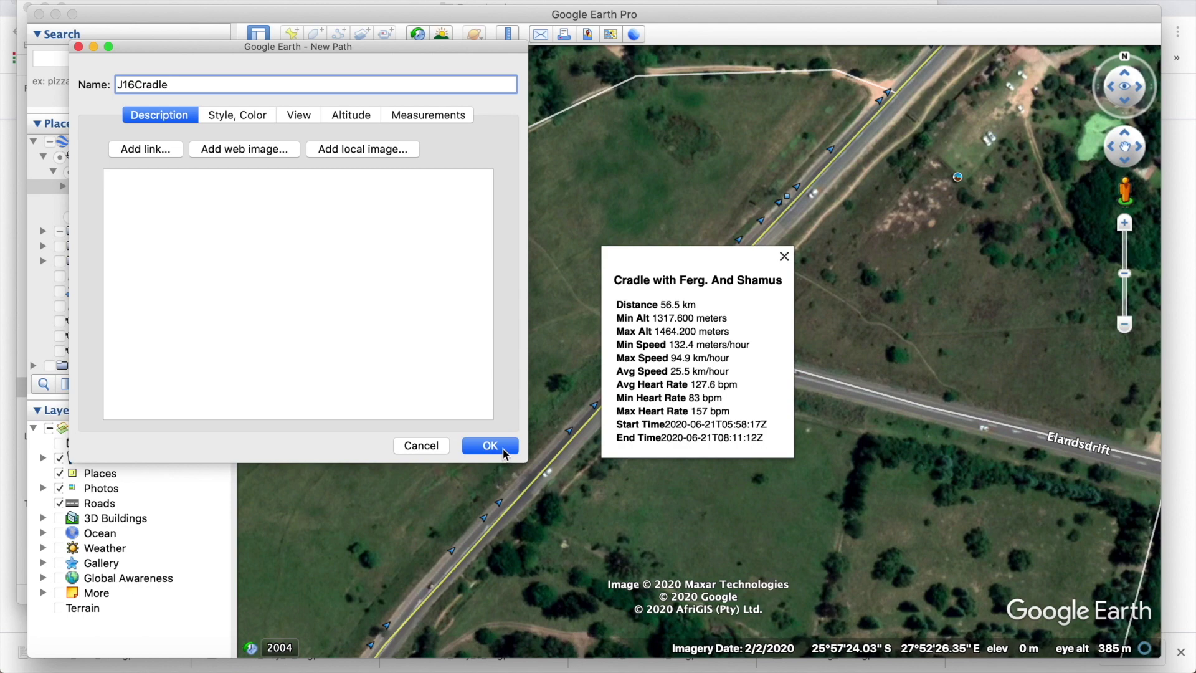
pyautogui.press('Return')
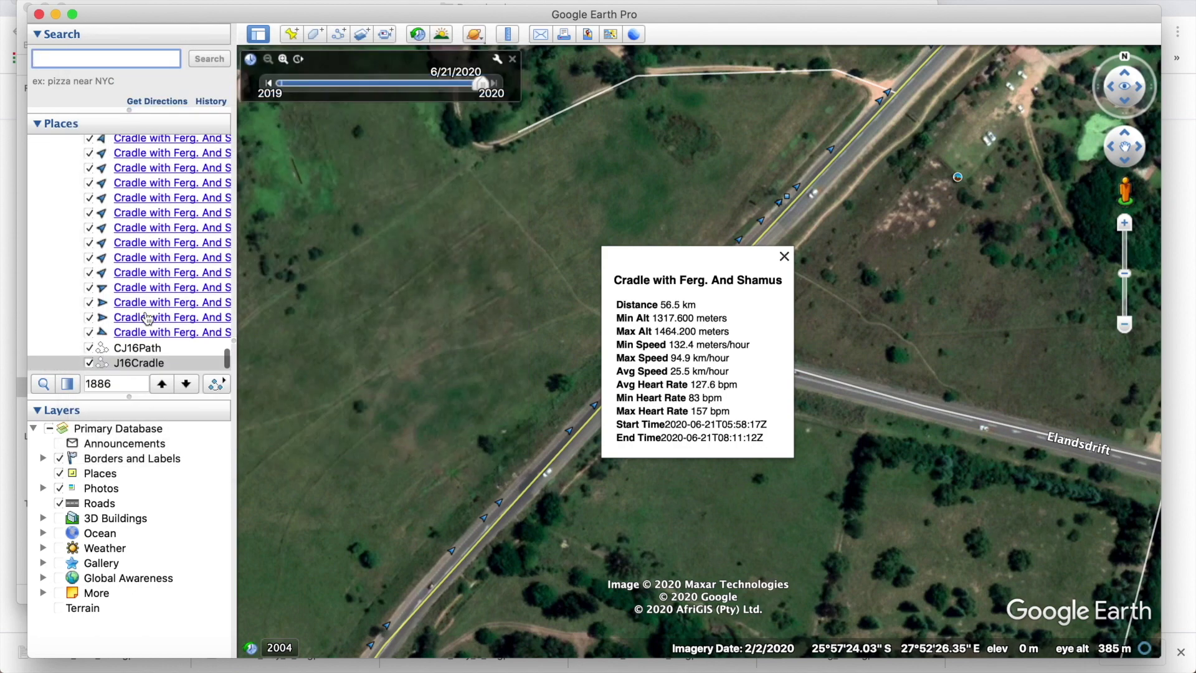
# Delete the surplus CJ16Path path from the Points folder and confirm the deletion.
pyautogui.rightClick(140, 363)
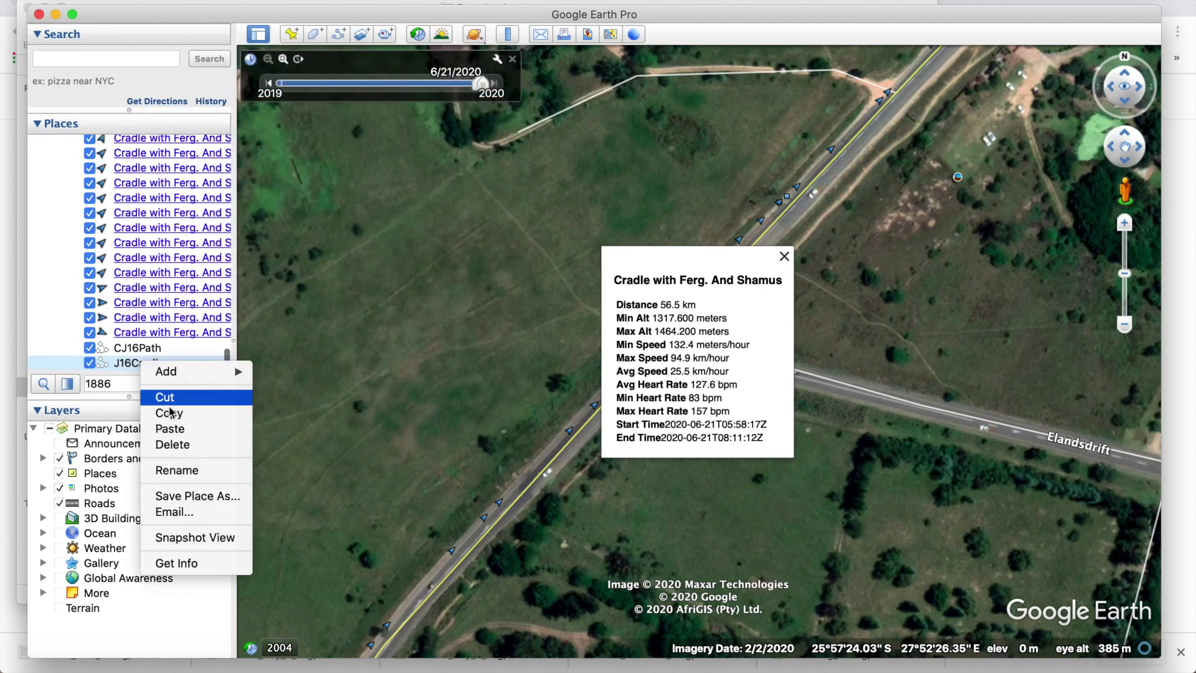
pyautogui.click(128, 362)
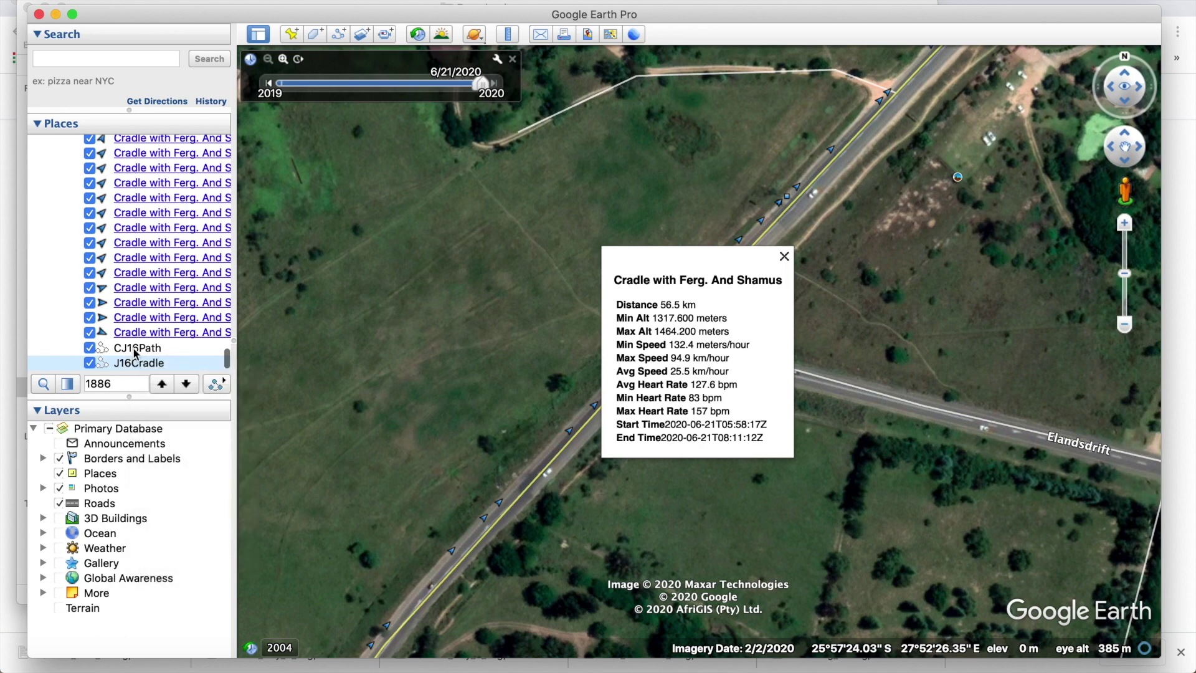
pyautogui.rightClick(135, 352)
pyautogui.click(165, 433)
pyautogui.click(710, 352)
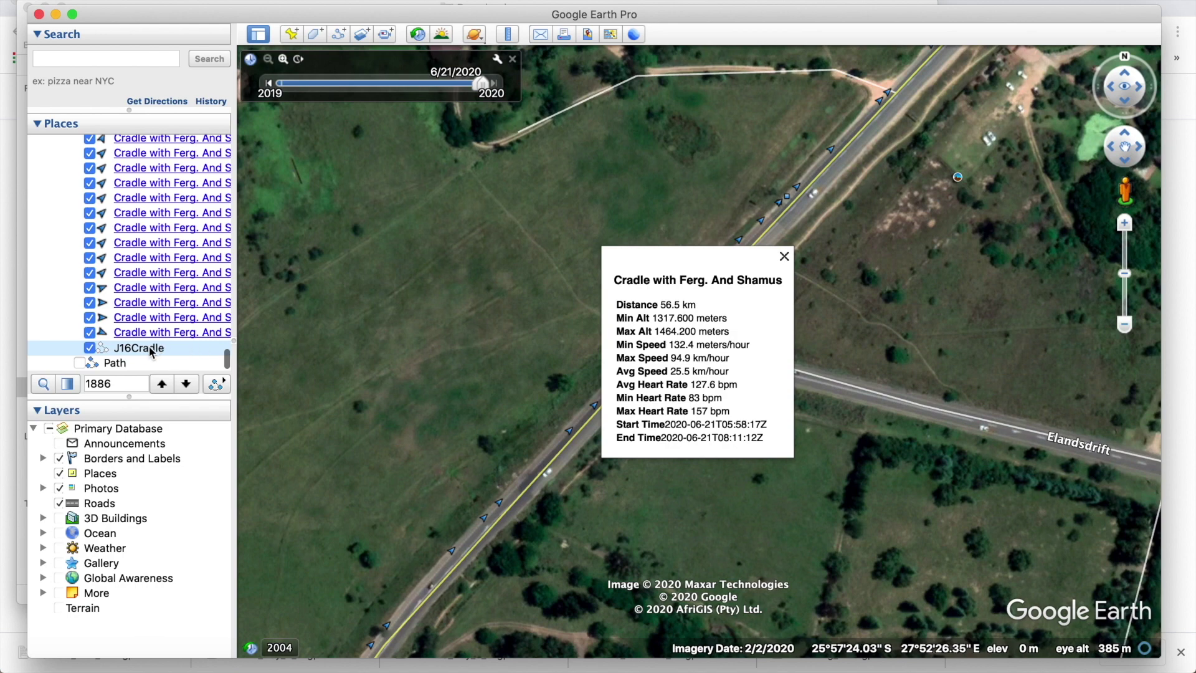
# Move the J16Cradle path out of Points to directly inside the ride folder under cradle16june, and collapse Points.
pyautogui.scroll(-5, 151, 352)
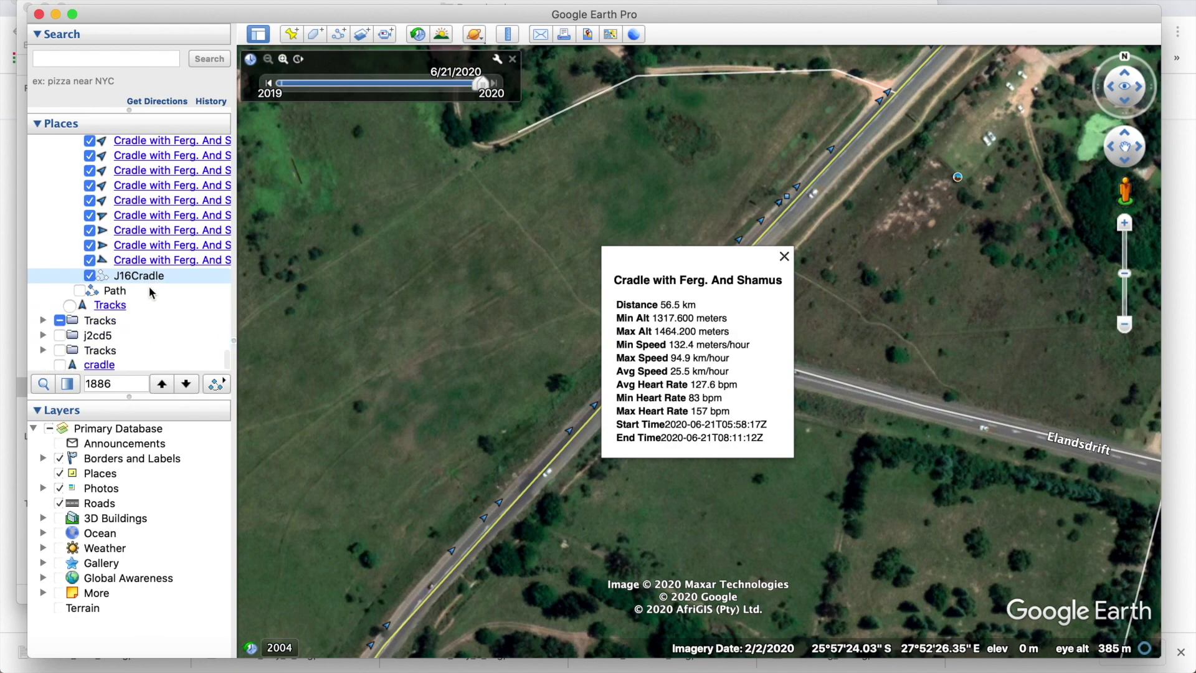
pyautogui.rightClick(160, 278)
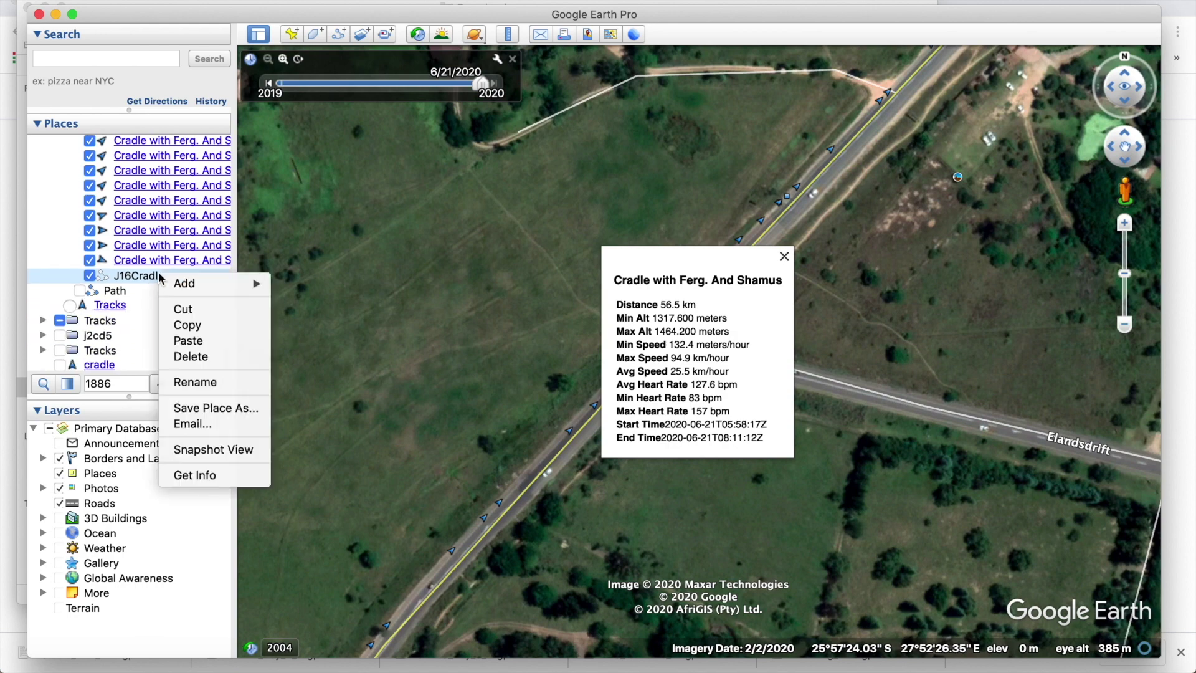
pyautogui.click(183, 309)
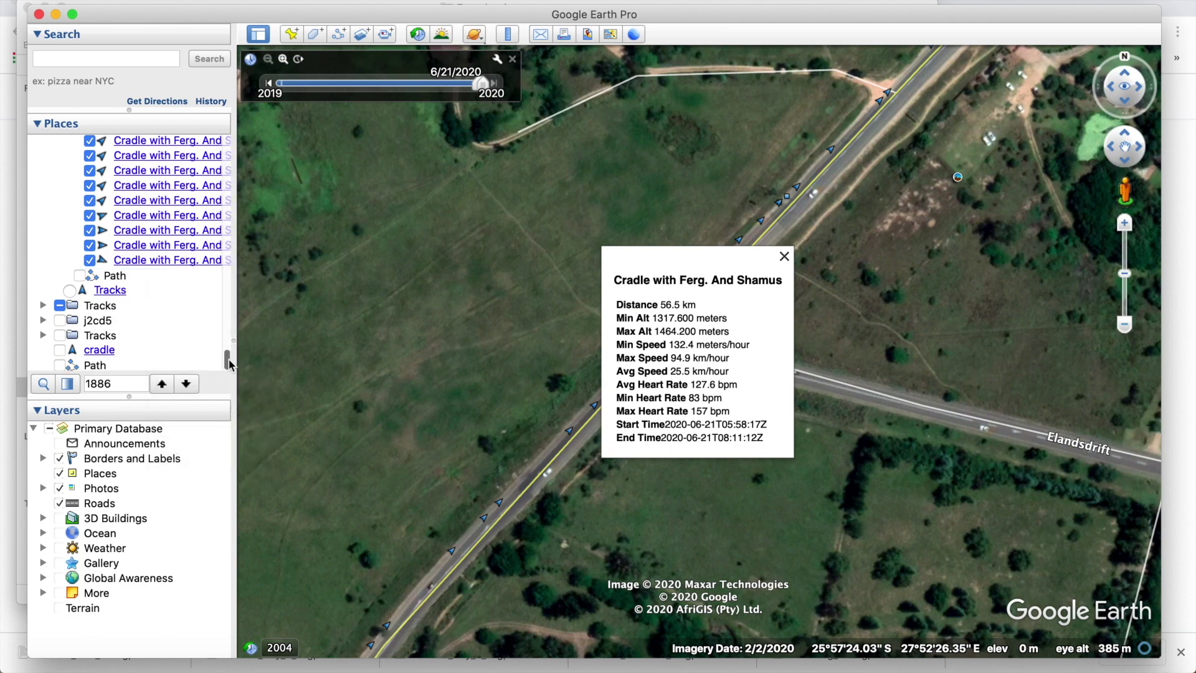
pyautogui.moveTo(225, 358); pyautogui.dragTo(228, 141)
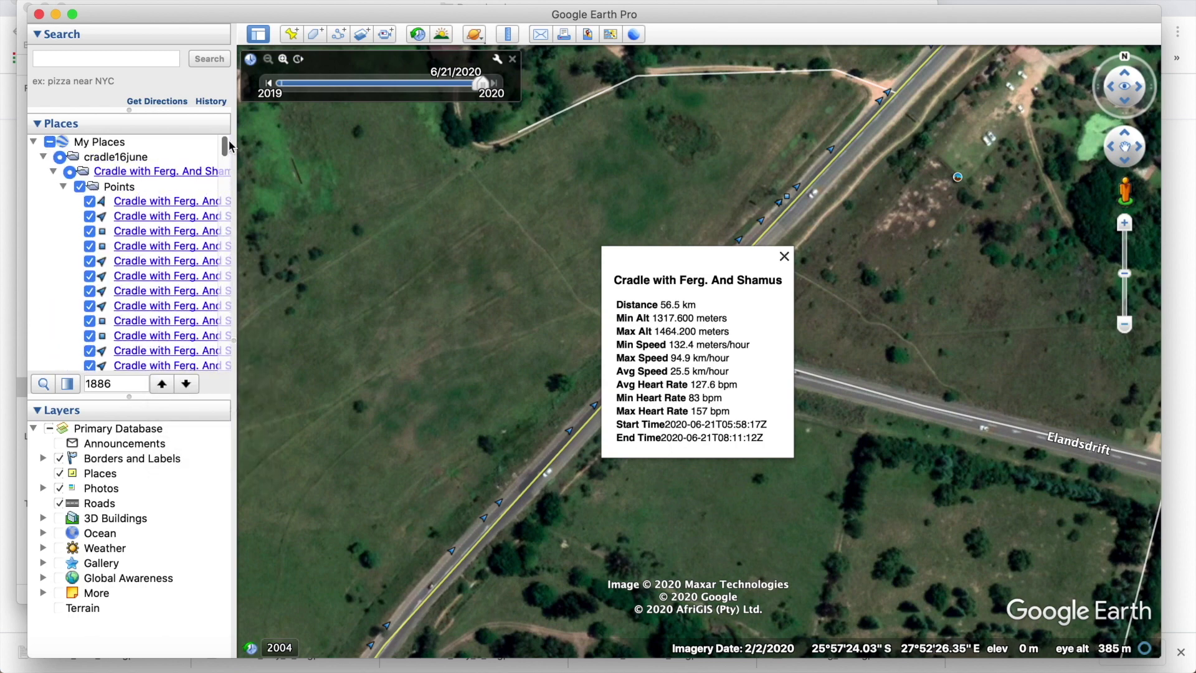
pyautogui.click(64, 187)
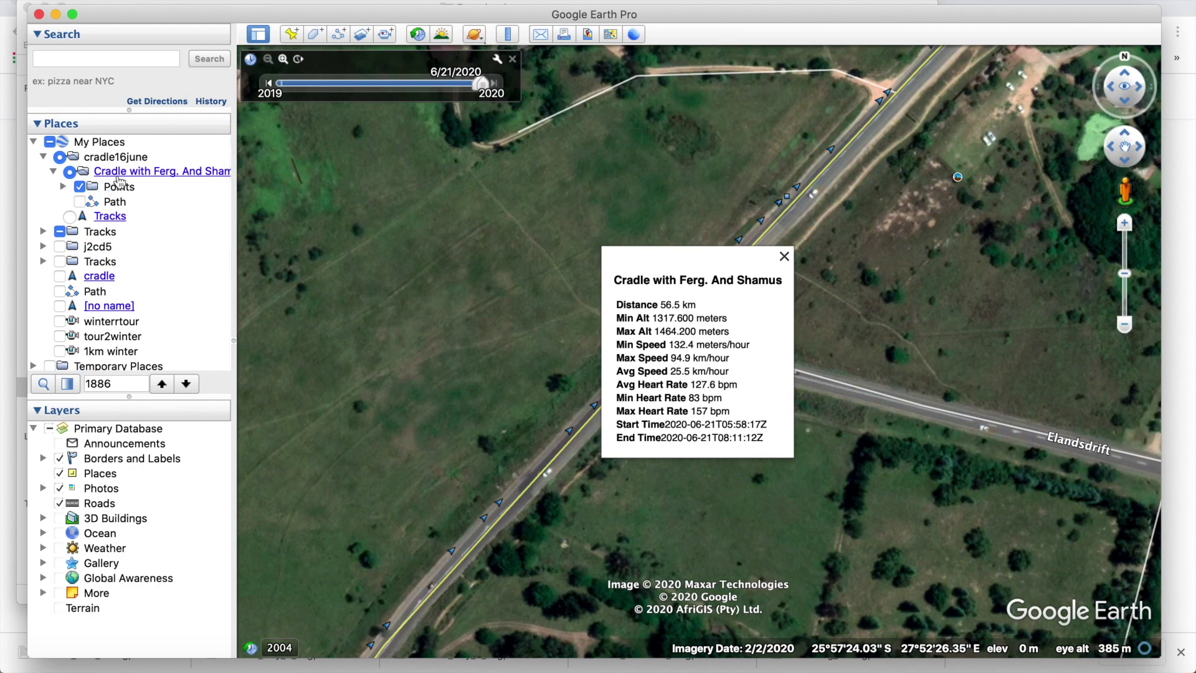
pyautogui.rightClick(121, 178)
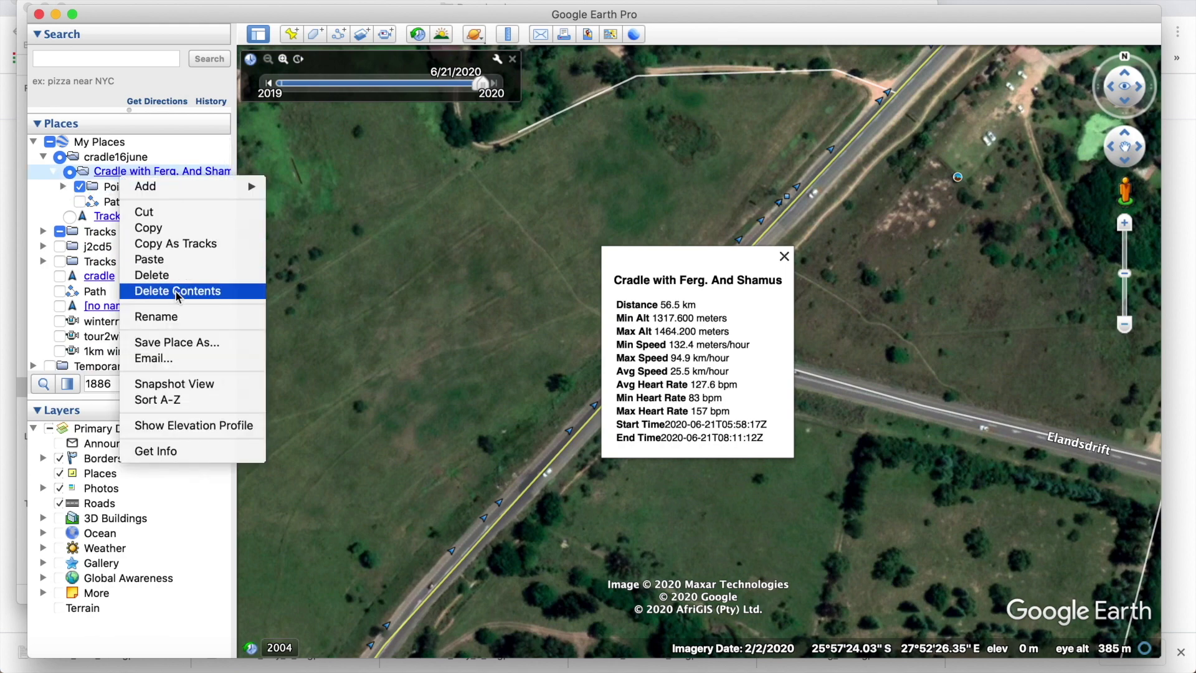
pyautogui.click(183, 268)
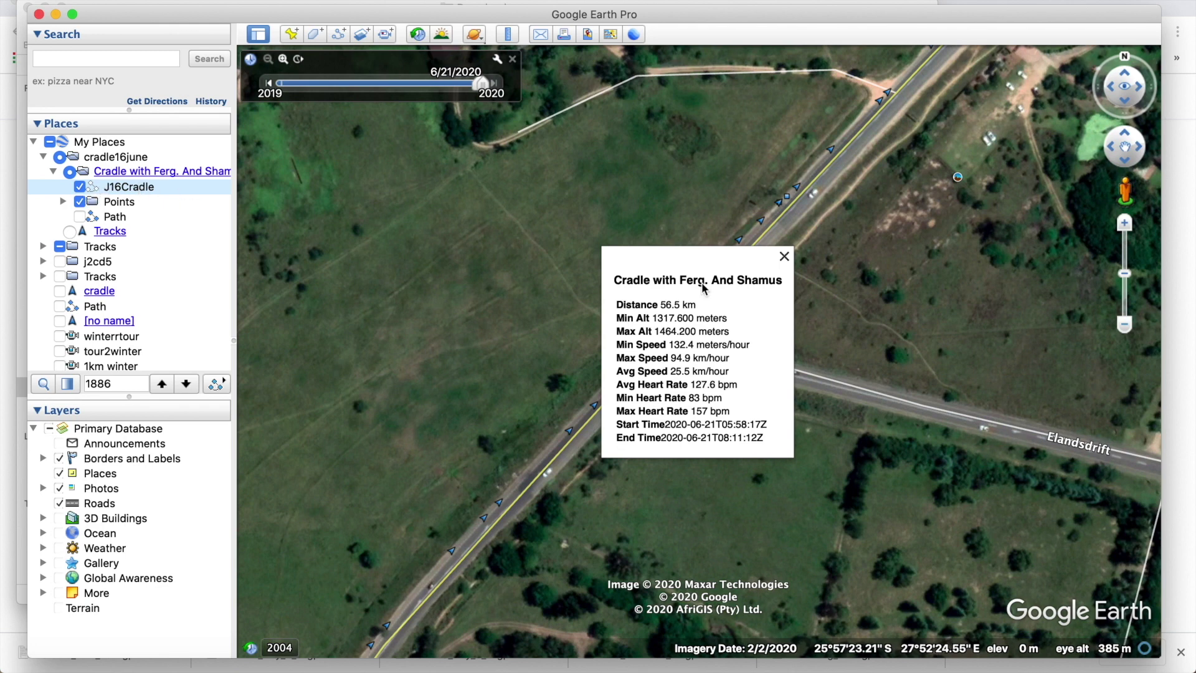
# Close the ride's summary balloon and toggle the original Path on and off to check it on the map.
pyautogui.click(784, 256)
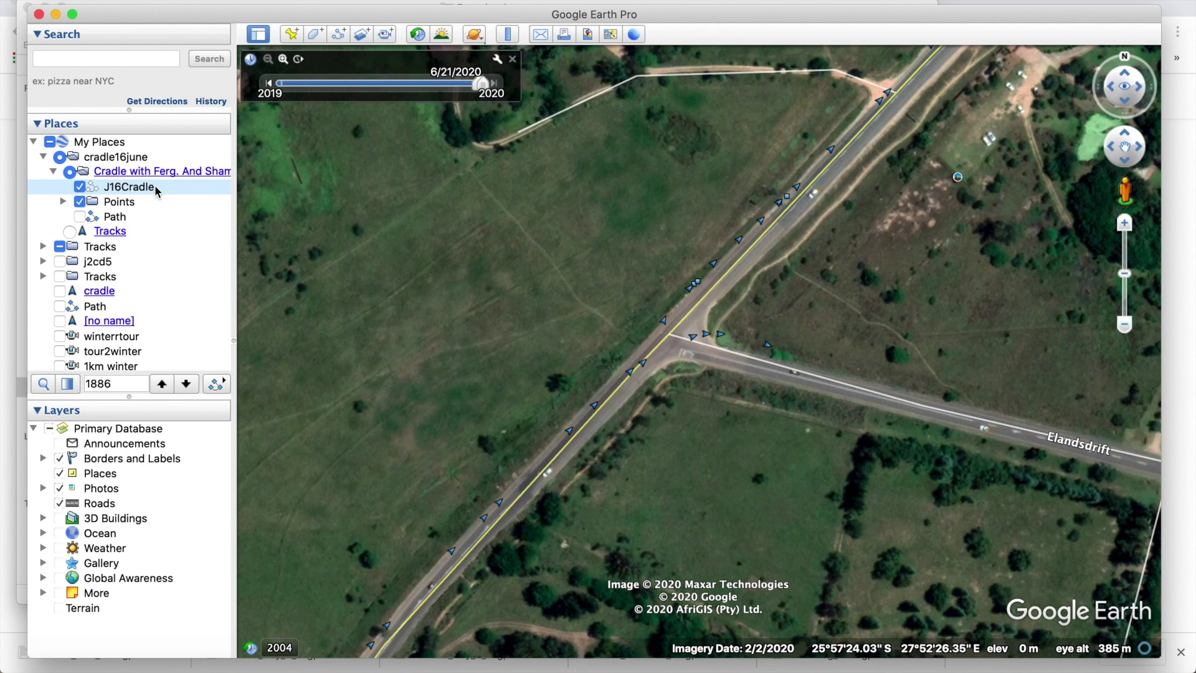
pyautogui.click(80, 217)
pyautogui.click(80, 217)
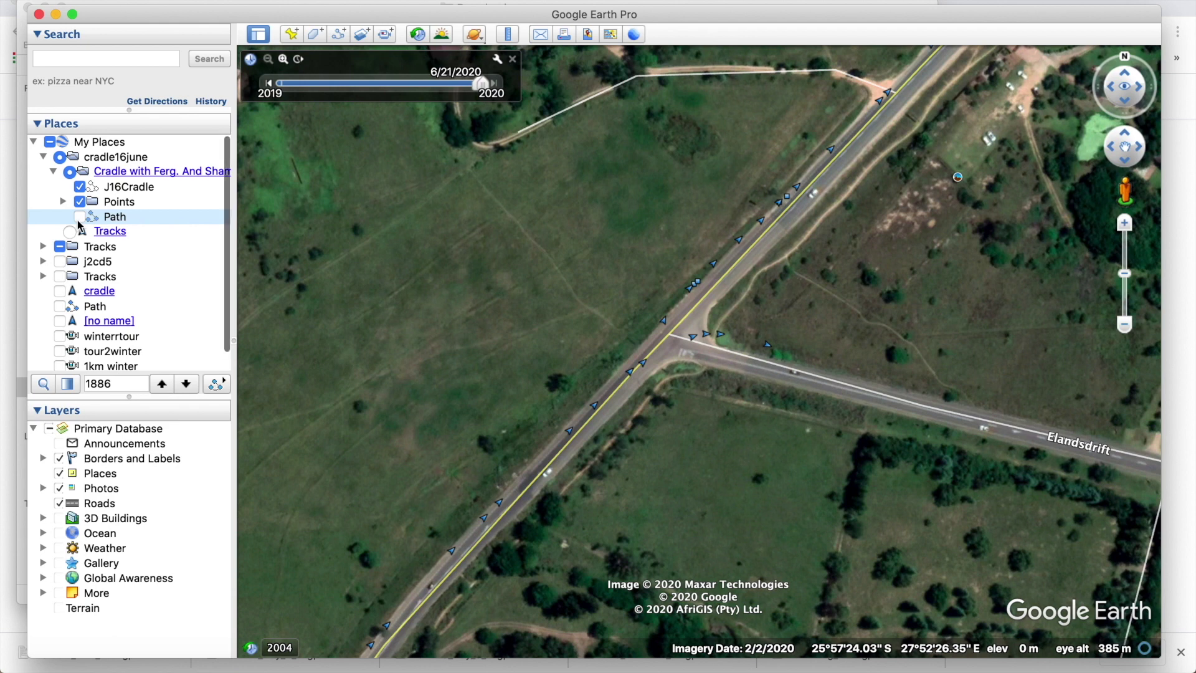
pyautogui.click(81, 208)
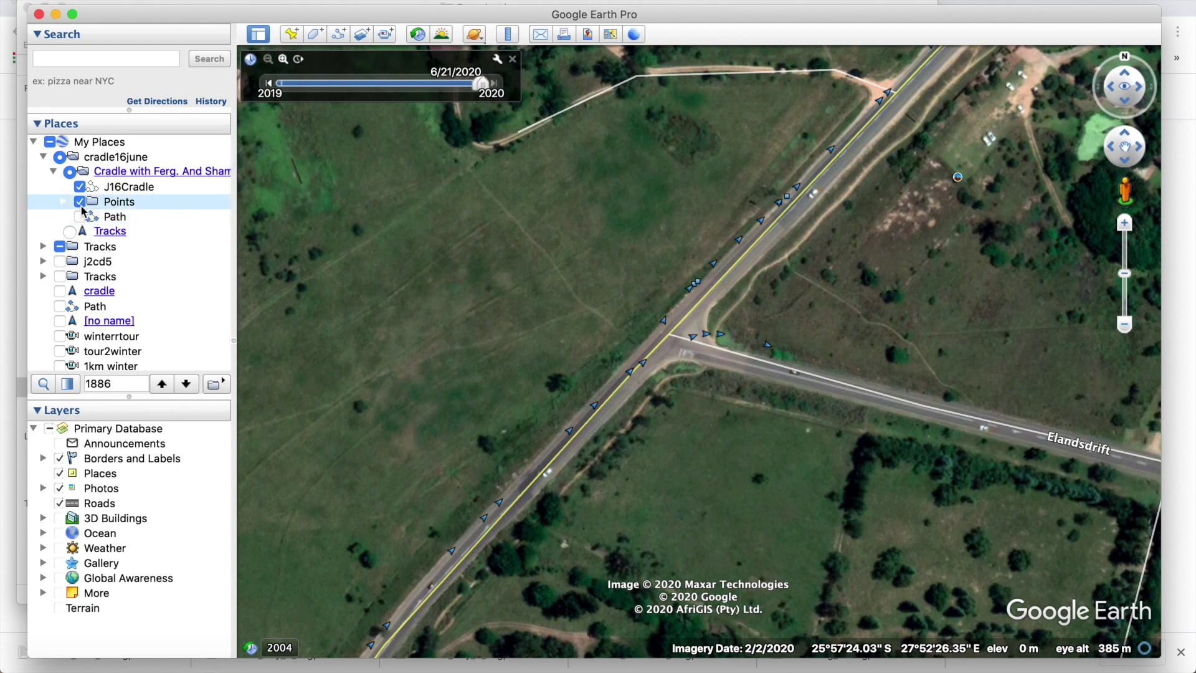
# Hide the Points folder and start adding a tour from the J16Cradle path.
pyautogui.click(80, 203)
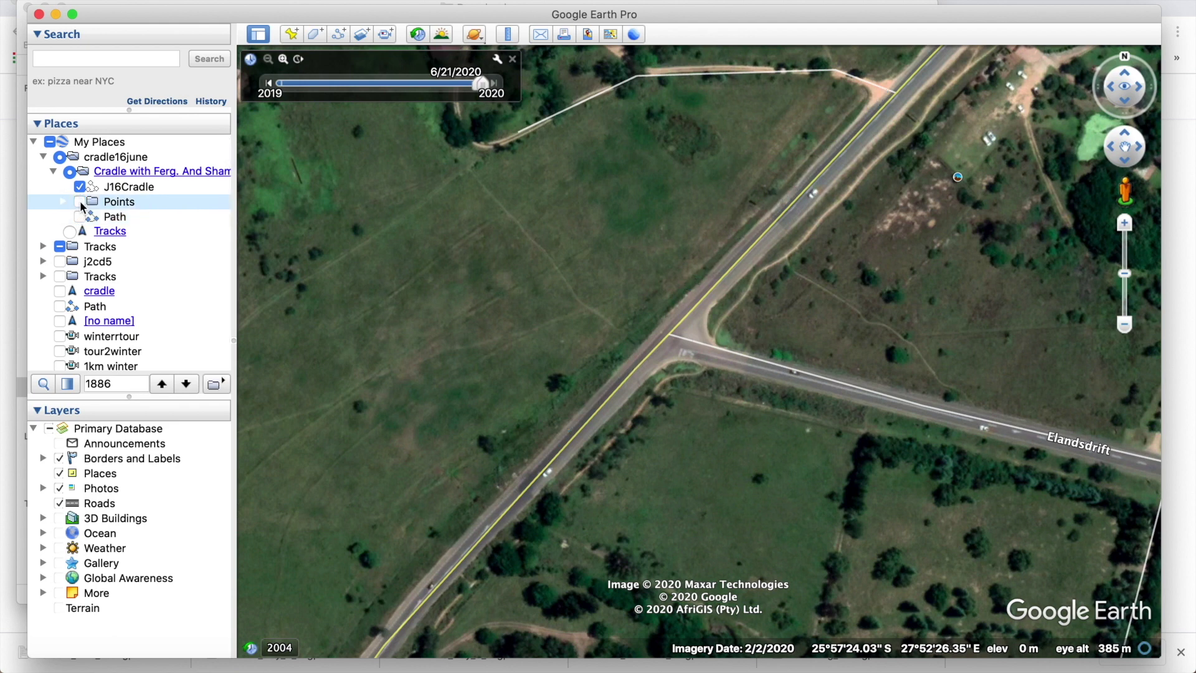
pyautogui.click(126, 191)
pyautogui.rightClick(126, 192)
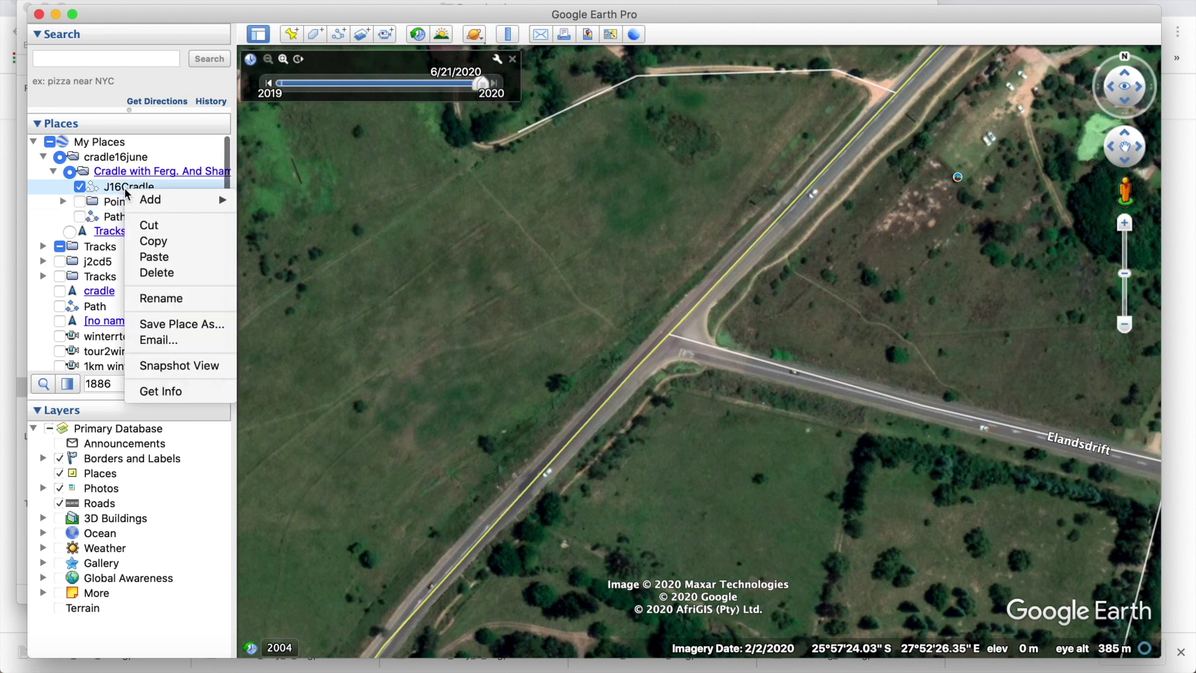
pyautogui.moveTo(145, 201)
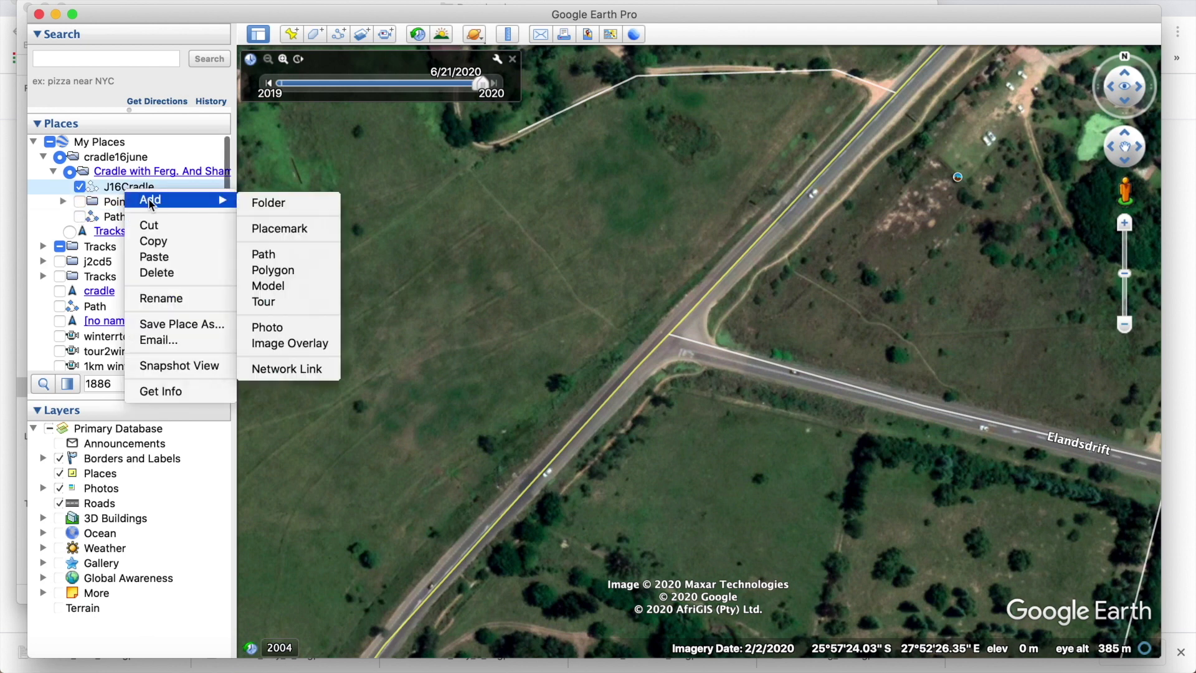
pyautogui.click(264, 302)
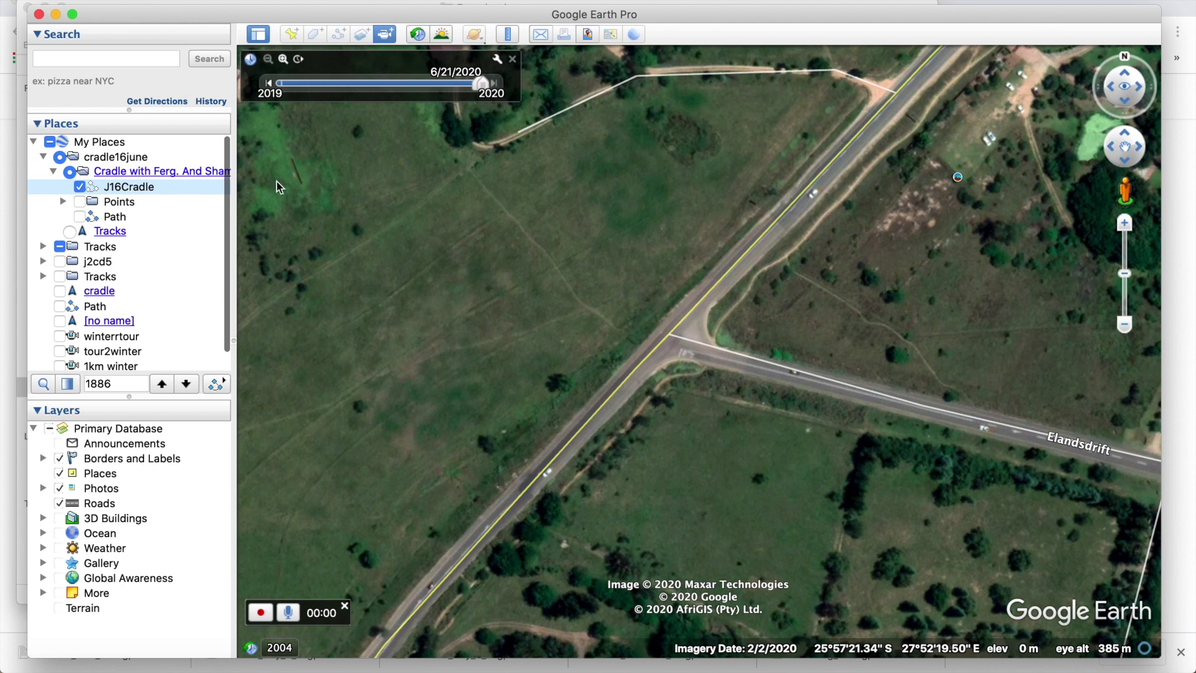
# Show the ride's original Path, play a tour along it as a preview, and close the tour player.
pyautogui.click(80, 216)
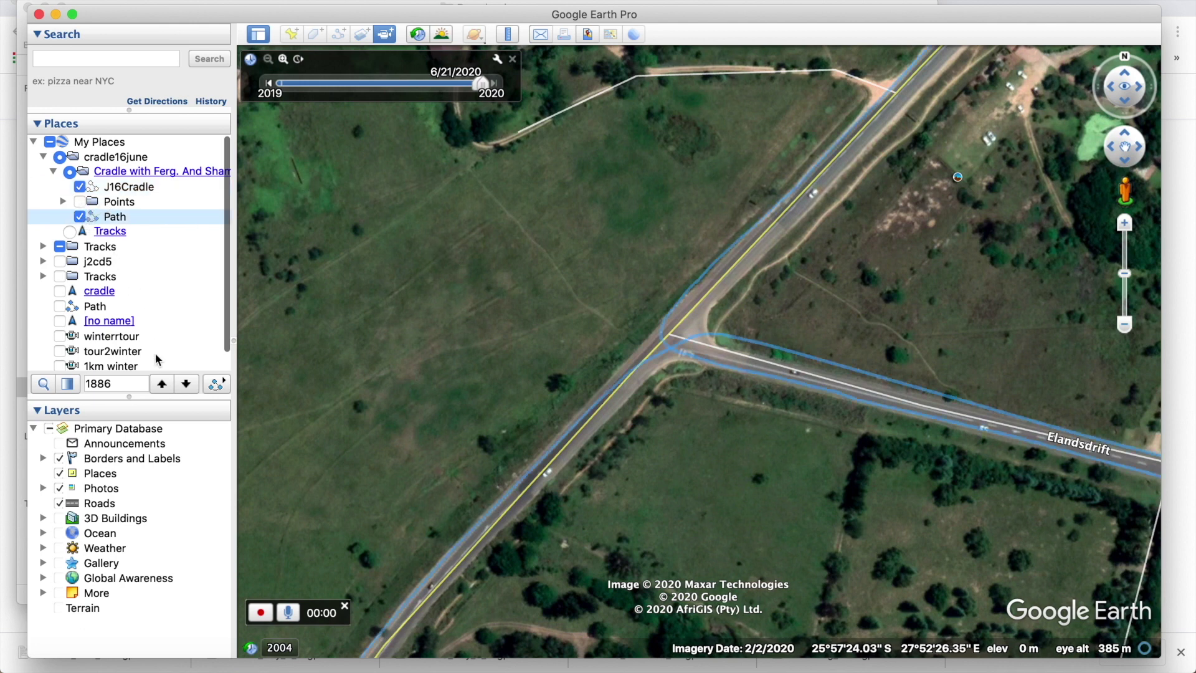
pyautogui.click(44, 384)
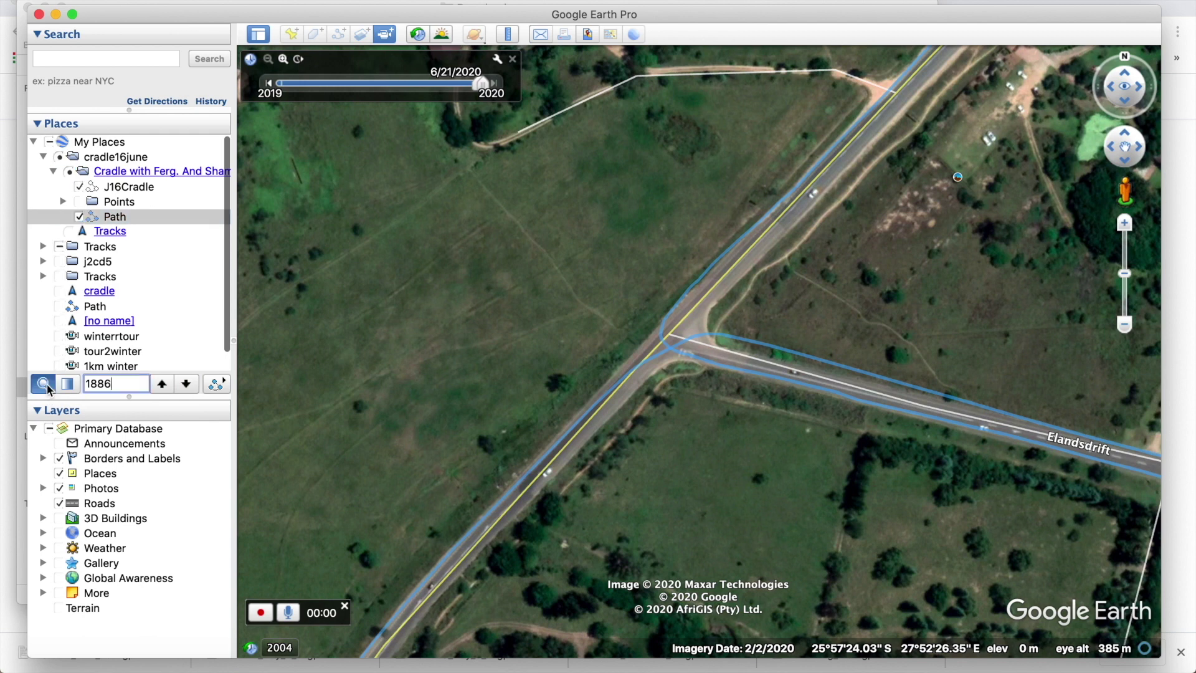
pyautogui.click(67, 384)
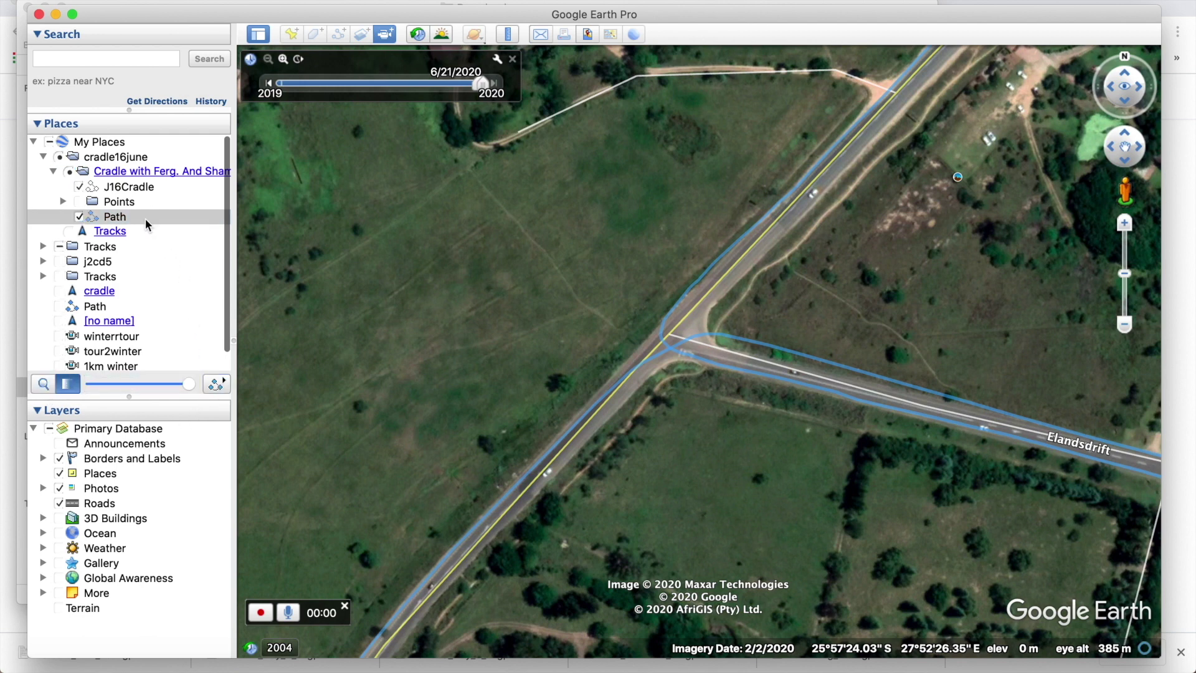
pyautogui.click(216, 384)
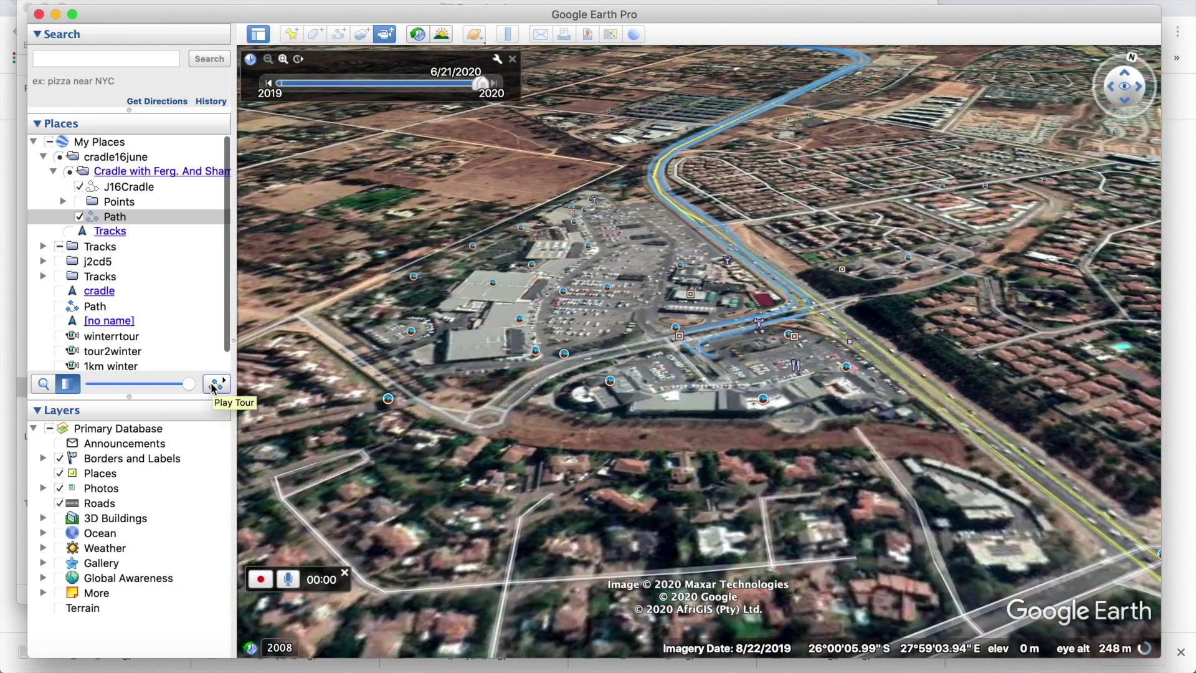
pyautogui.click(215, 384)
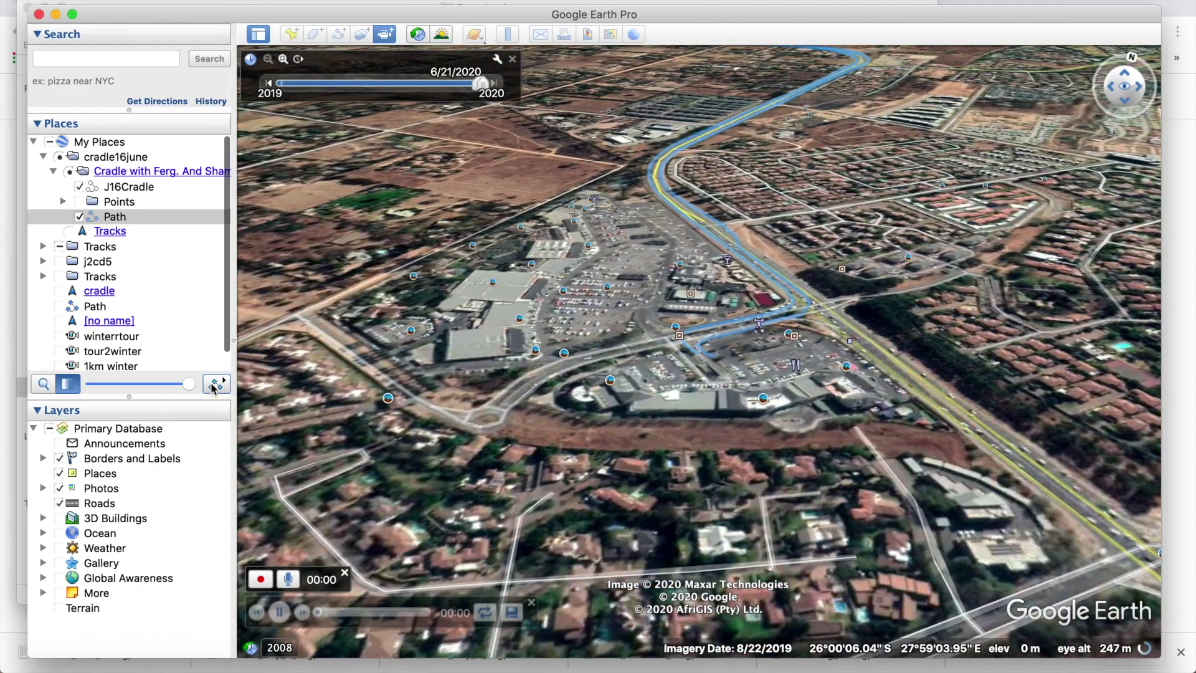
pyautogui.click(531, 604)
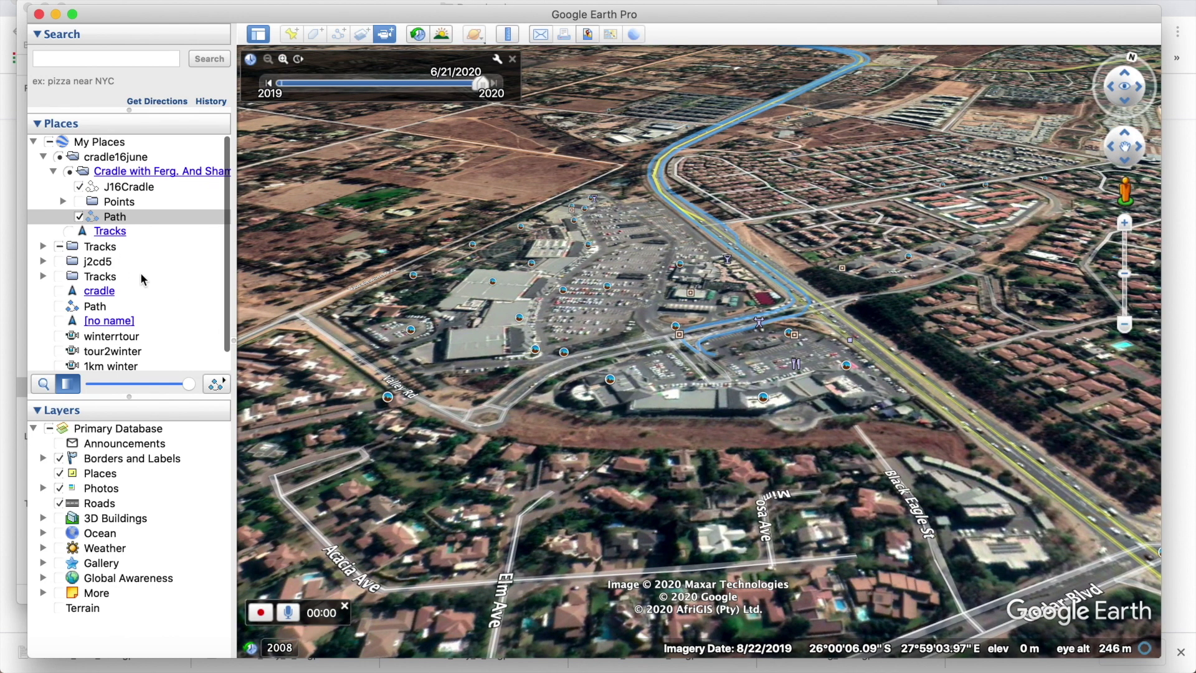
pyautogui.moveTo(548, 106); pyautogui.dragTo(593, 203)
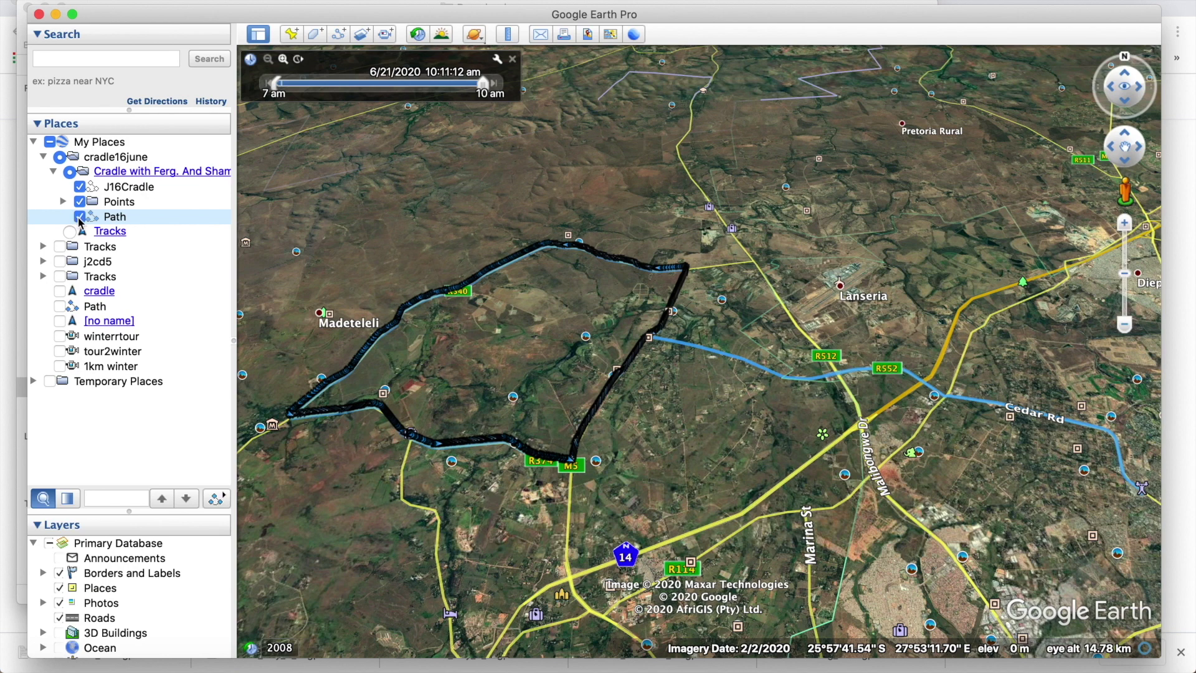
# Hide the original Path in the ride folder and delete it, confirming the deletion.
pyautogui.click(80, 217)
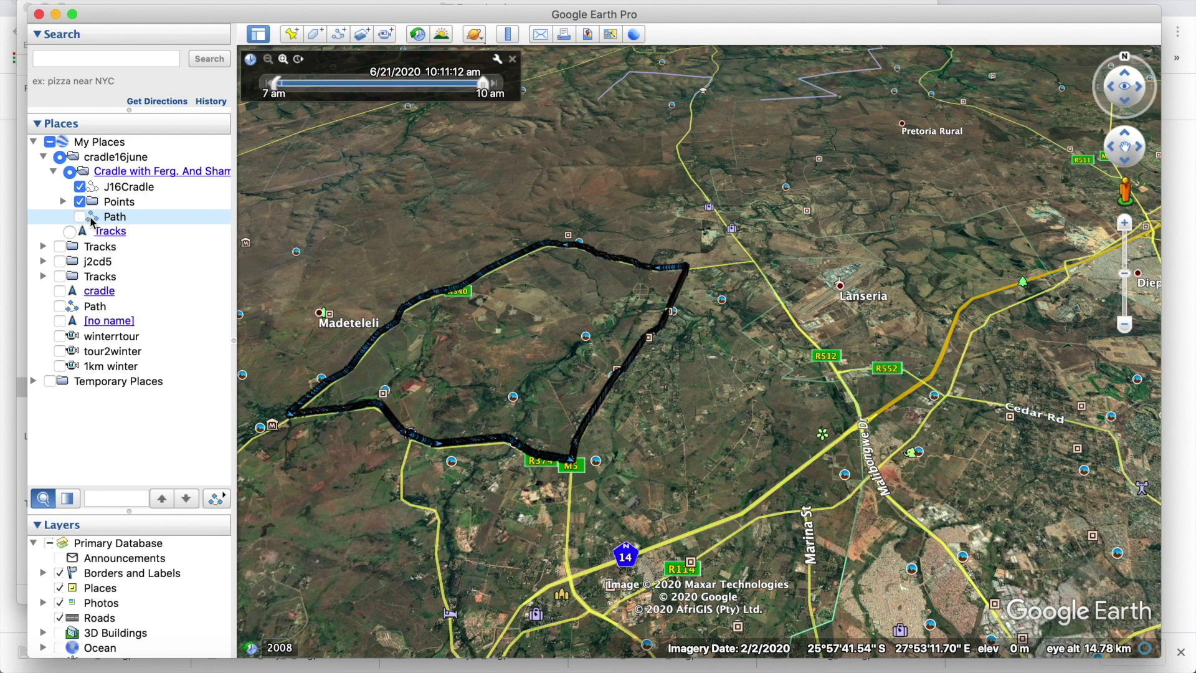
pyautogui.press('Delete')
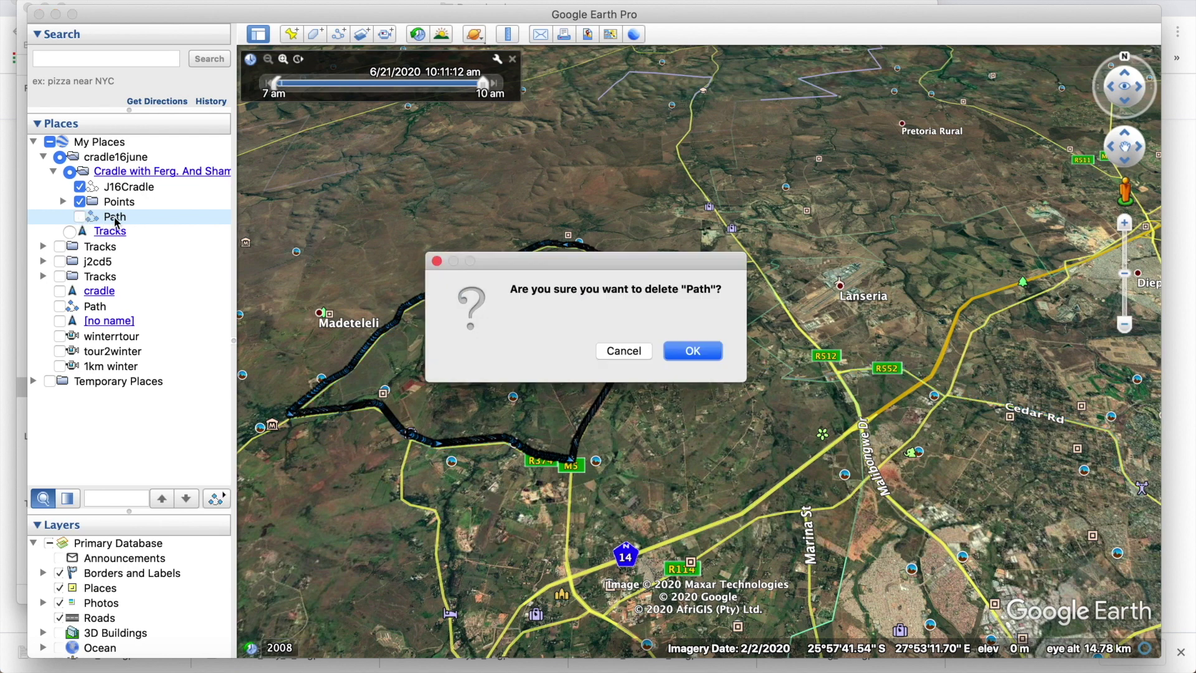
pyautogui.click(692, 351)
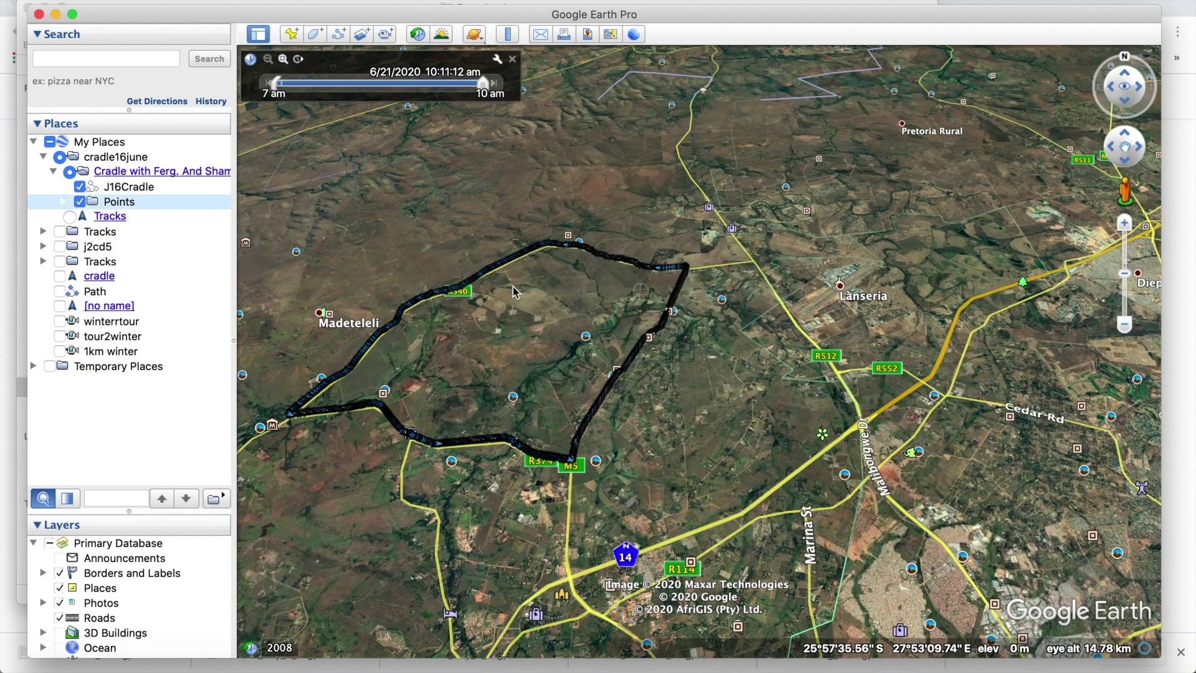
# Expand the ride's Points folder to look over its track points, and collapse it again.
pyautogui.click(133, 187)
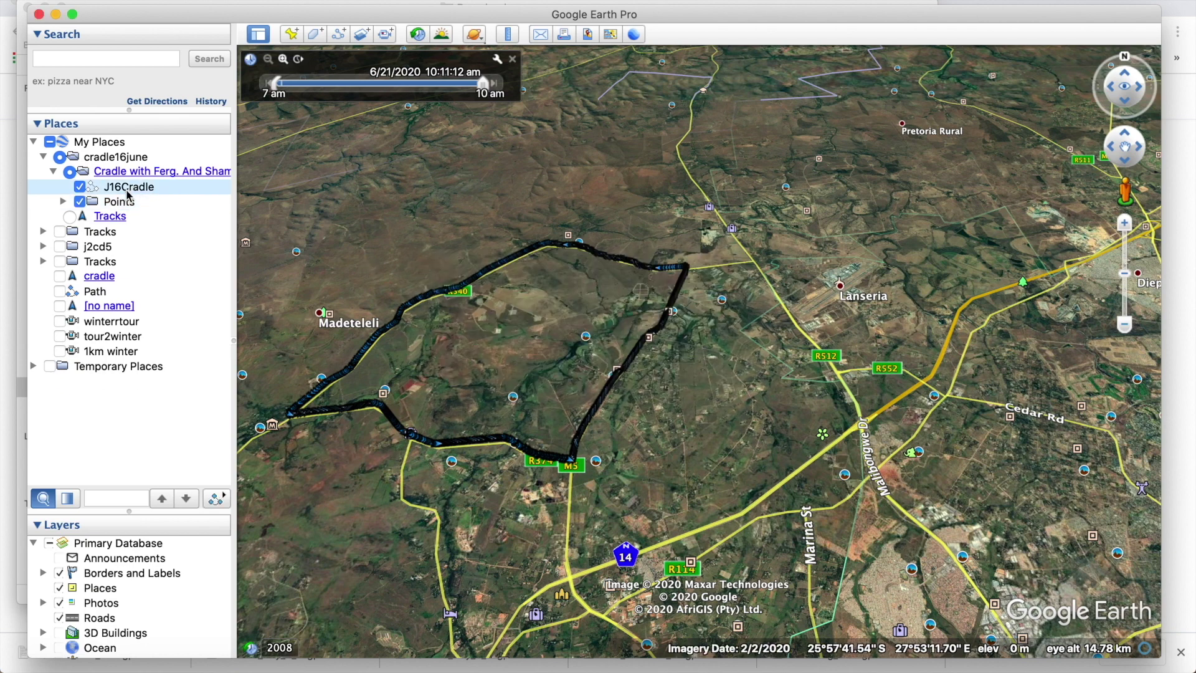
pyautogui.click(79, 201)
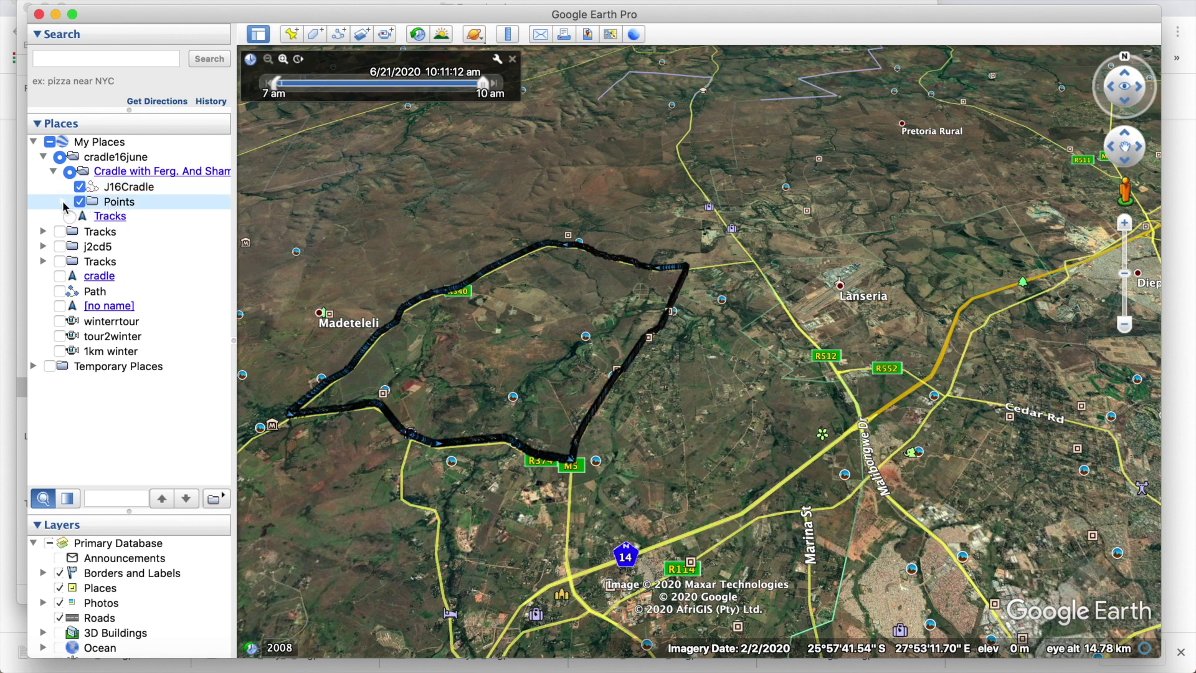
pyautogui.click(63, 203)
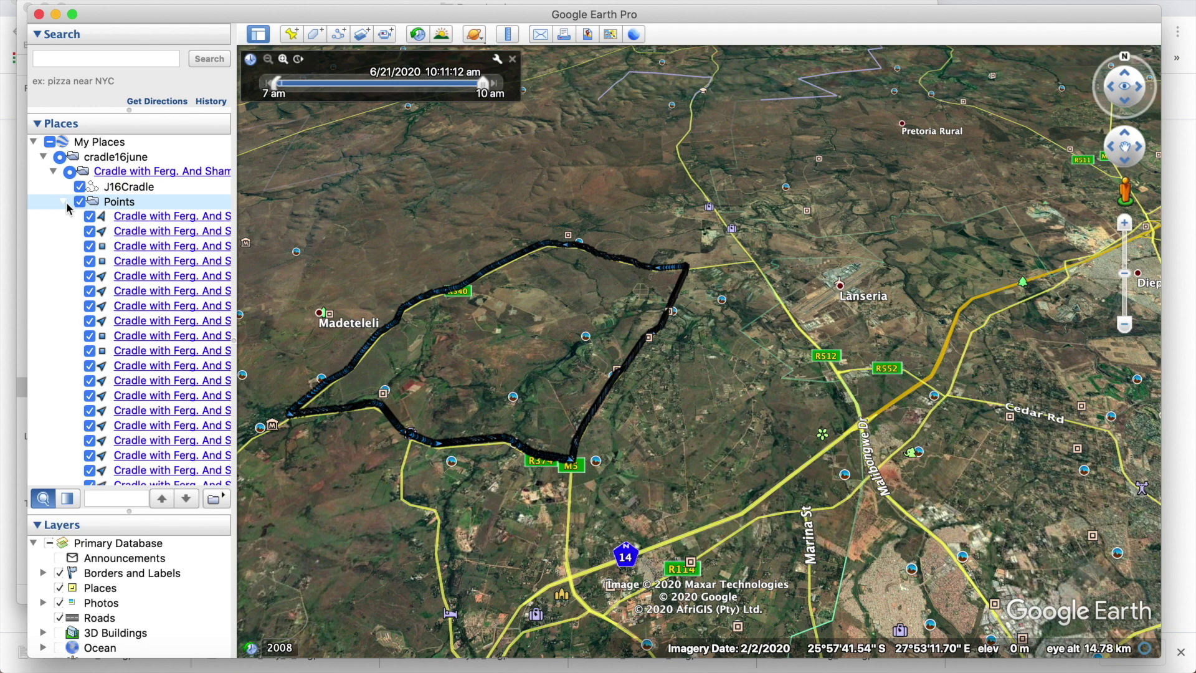
pyautogui.click(63, 203)
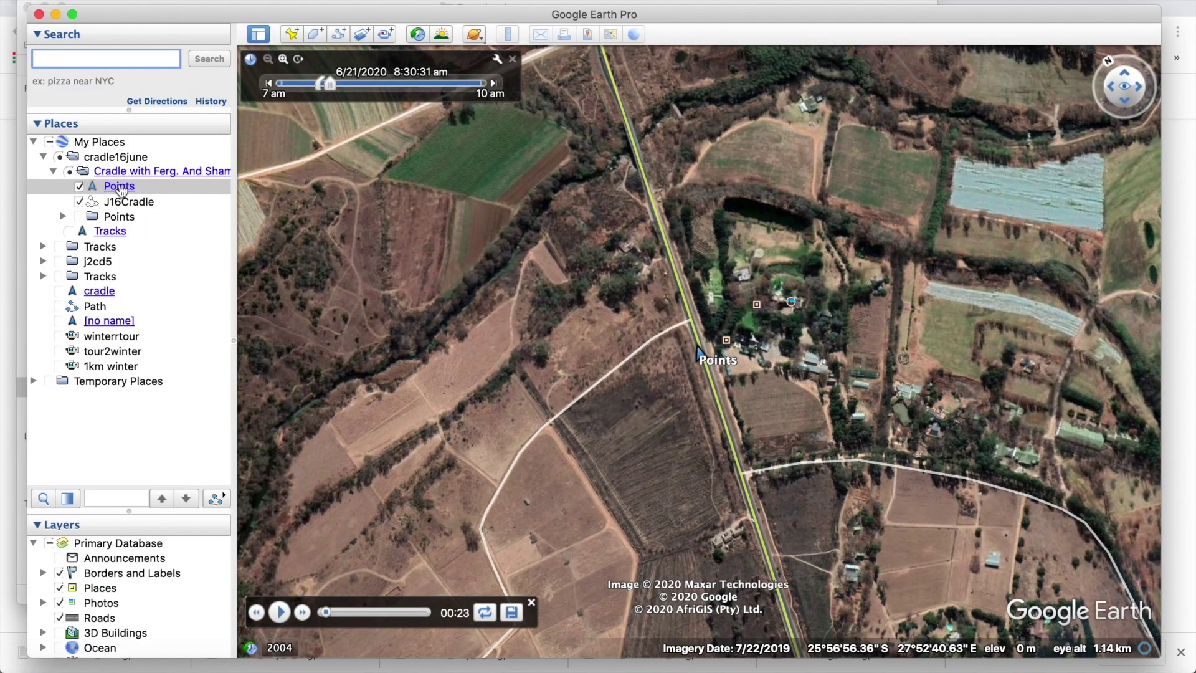
# Edit the style of the Points track, setting the label opacity to 0% and the line opacity to 100%.
pyautogui.rightClick(122, 189)
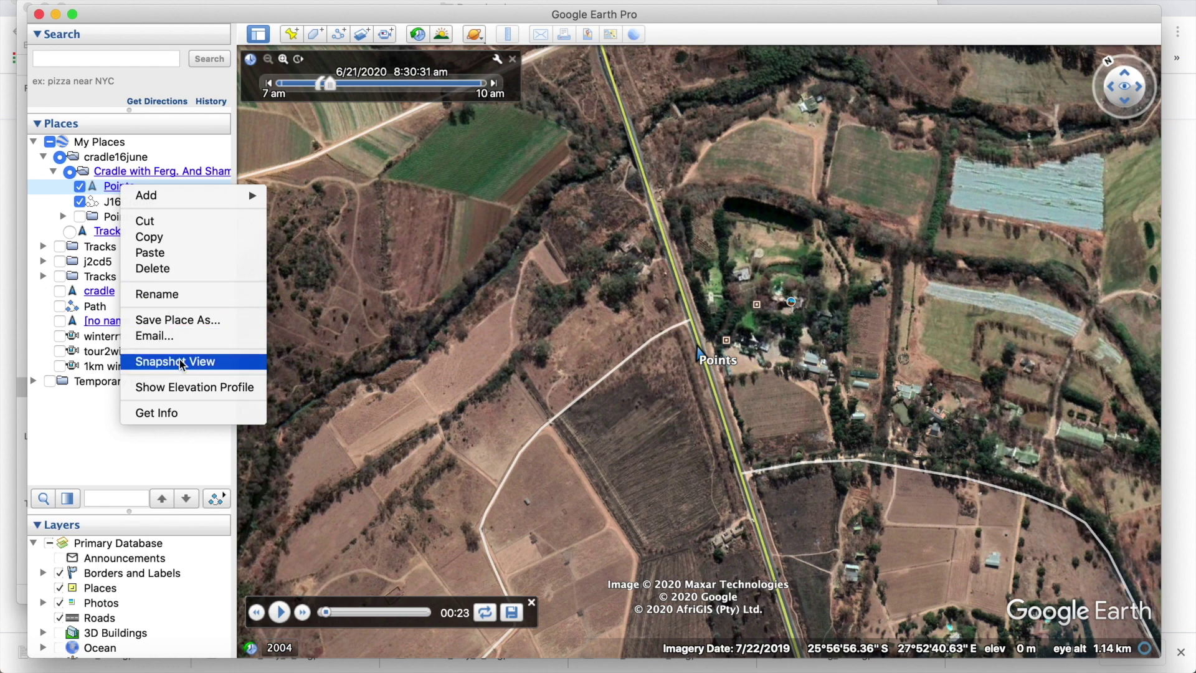
pyautogui.click(156, 413)
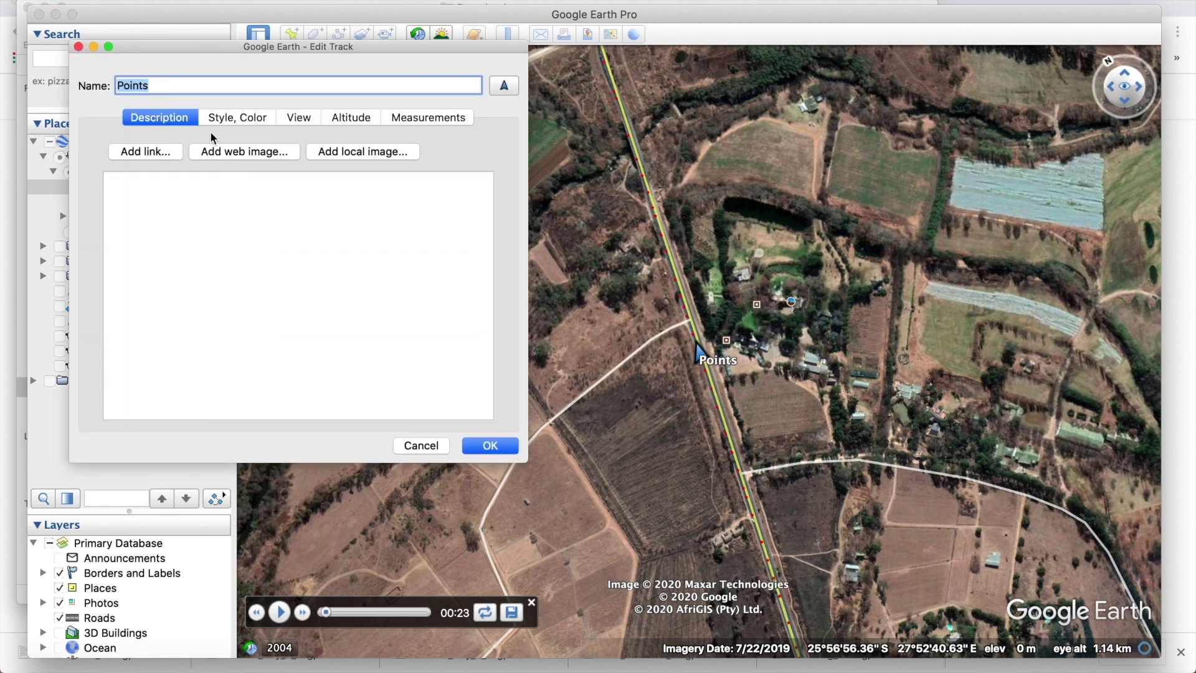
pyautogui.click(231, 122)
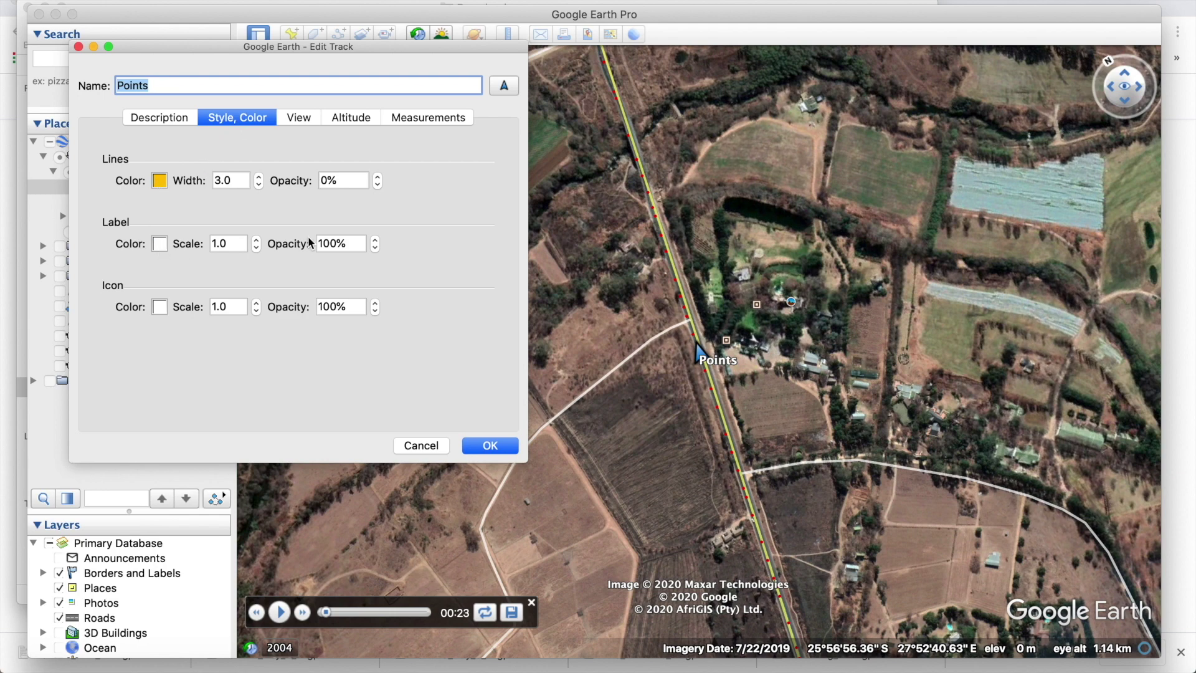
pyautogui.press('BackSpace')
pyautogui.press('BackSpace')
pyautogui.press('BackSpace')
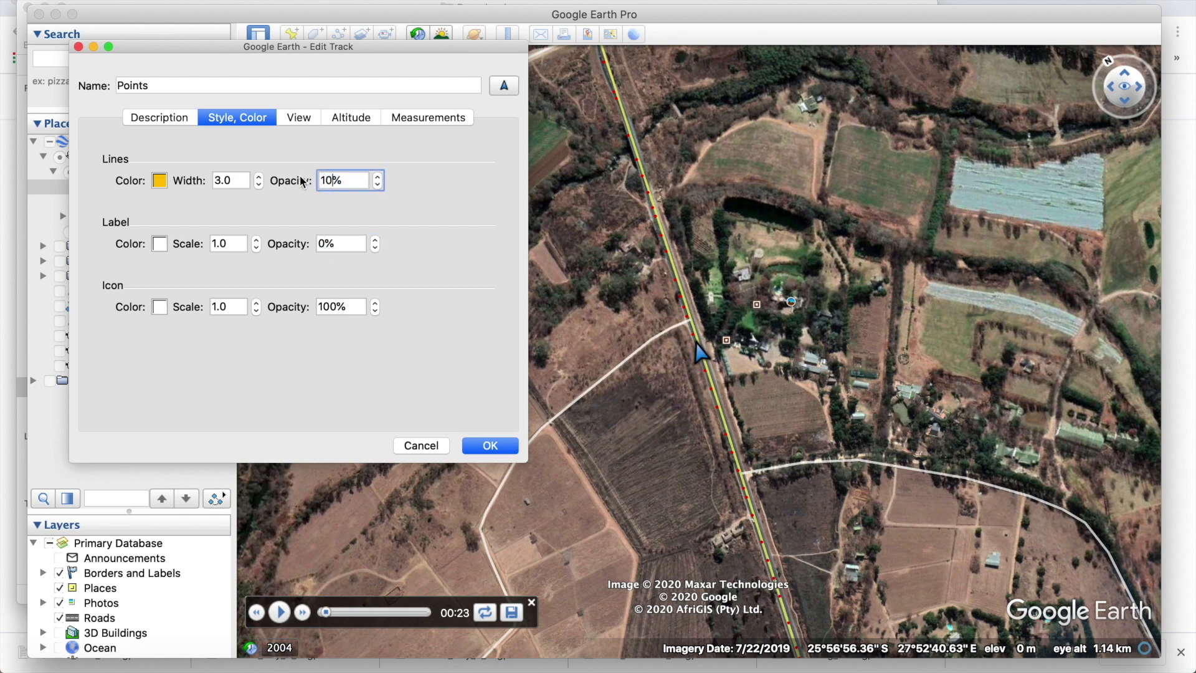
# Change the Points track's line color to bright green and save the track properties.
pyautogui.click(160, 181)
pyautogui.click(81, 449)
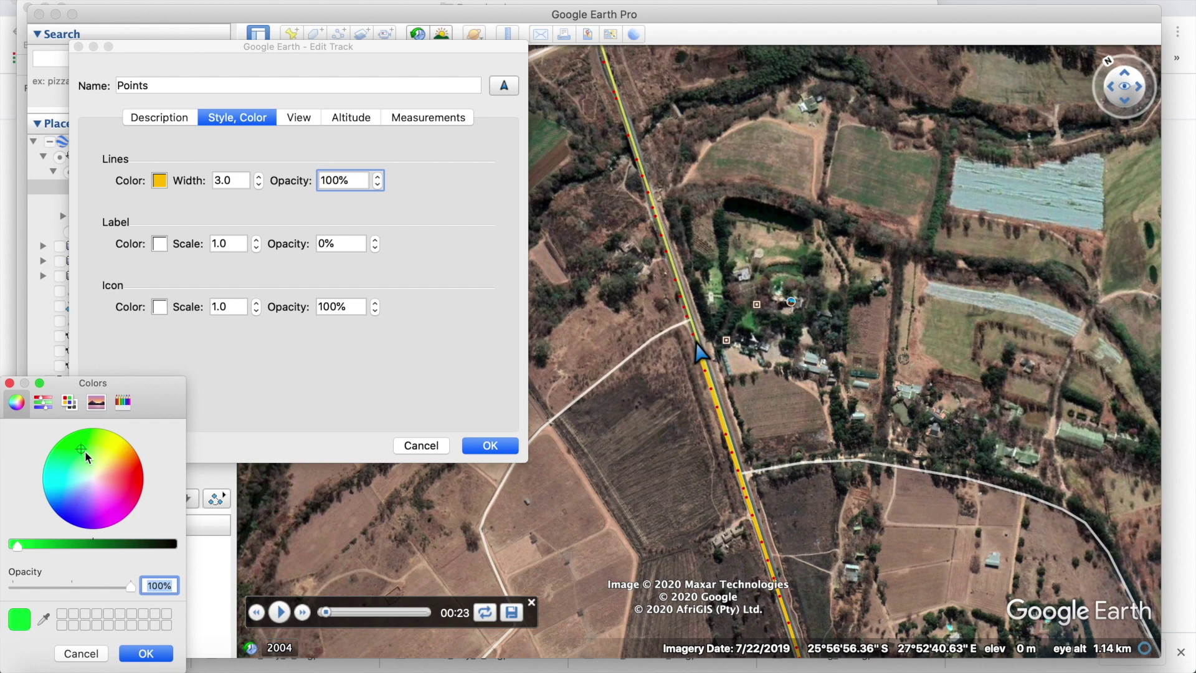
pyautogui.click(148, 653)
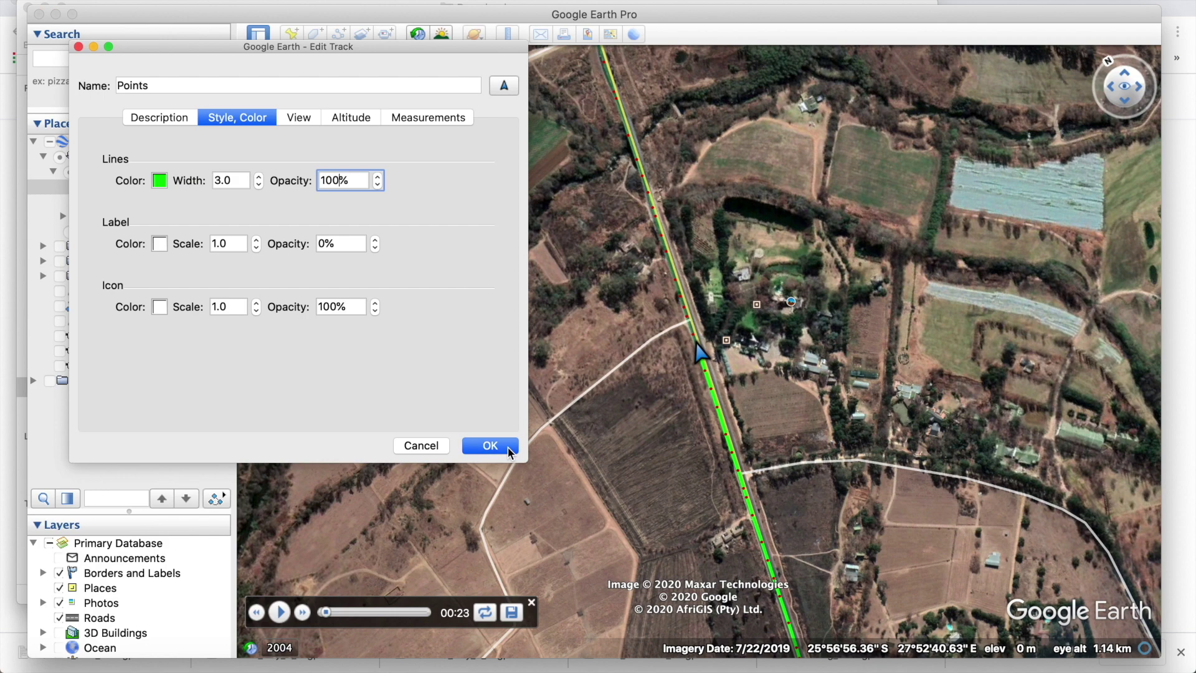
pyautogui.click(490, 446)
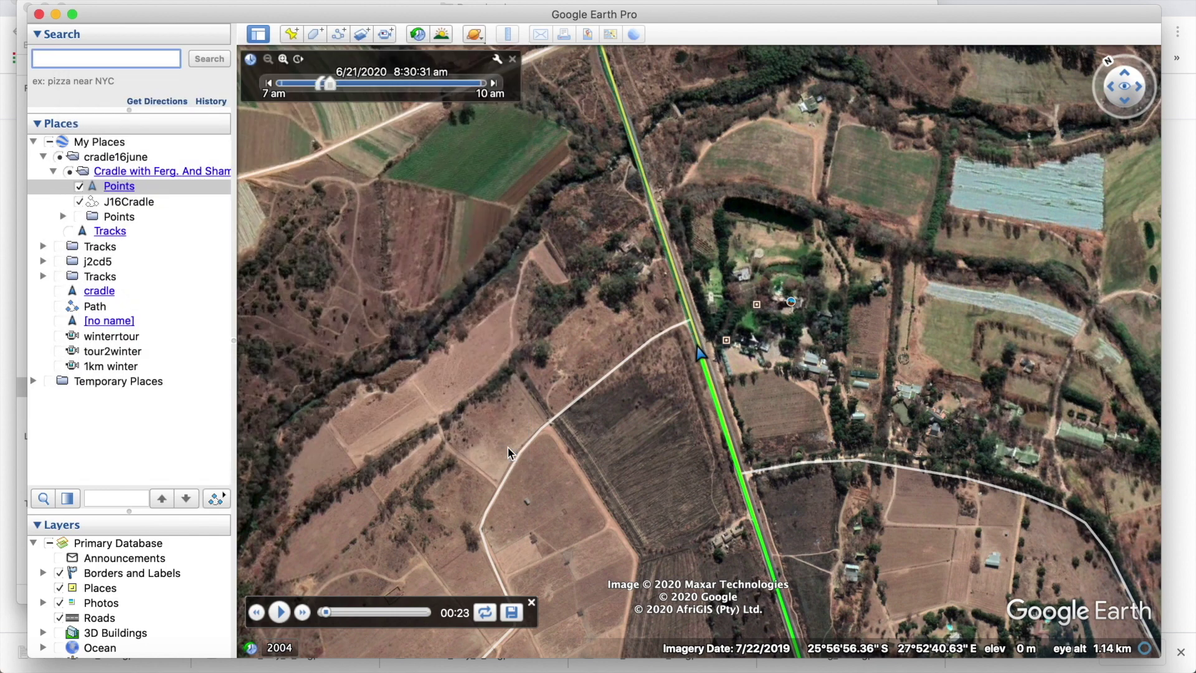
# Play the Points track tour, set the touring camera tilt angle for lines to 26.8 degrees, and replay the tour.
pyautogui.click(280, 613)
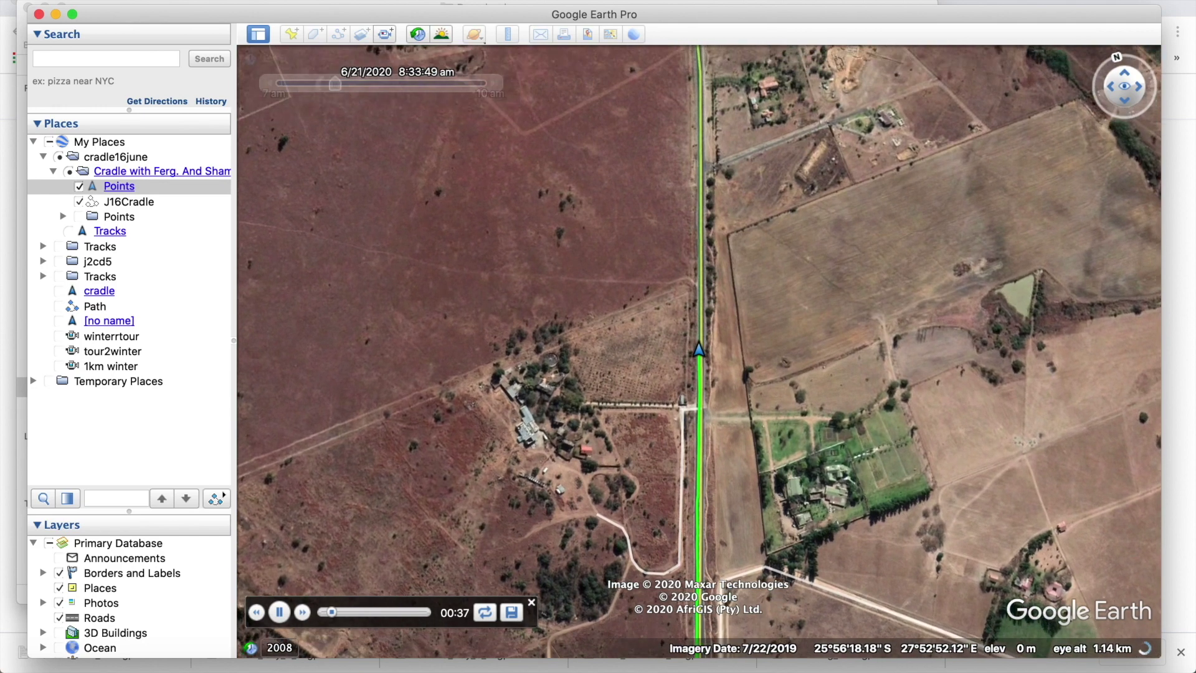
pyautogui.click(75, 1)
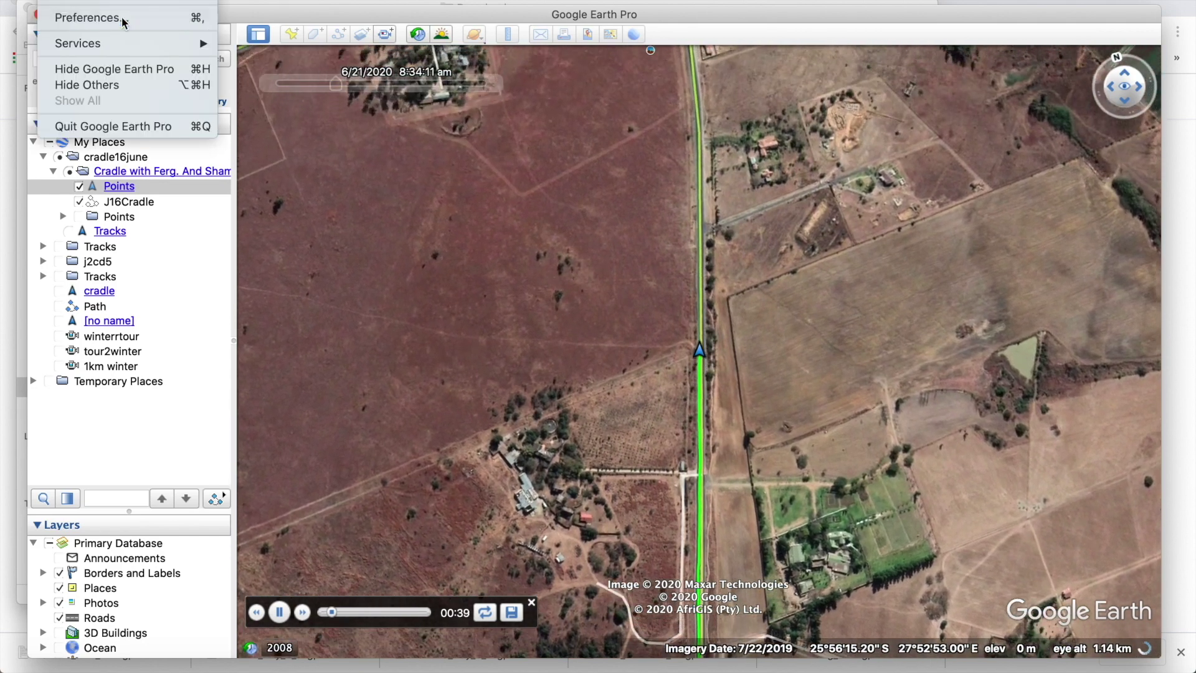
pyautogui.click(122, 19)
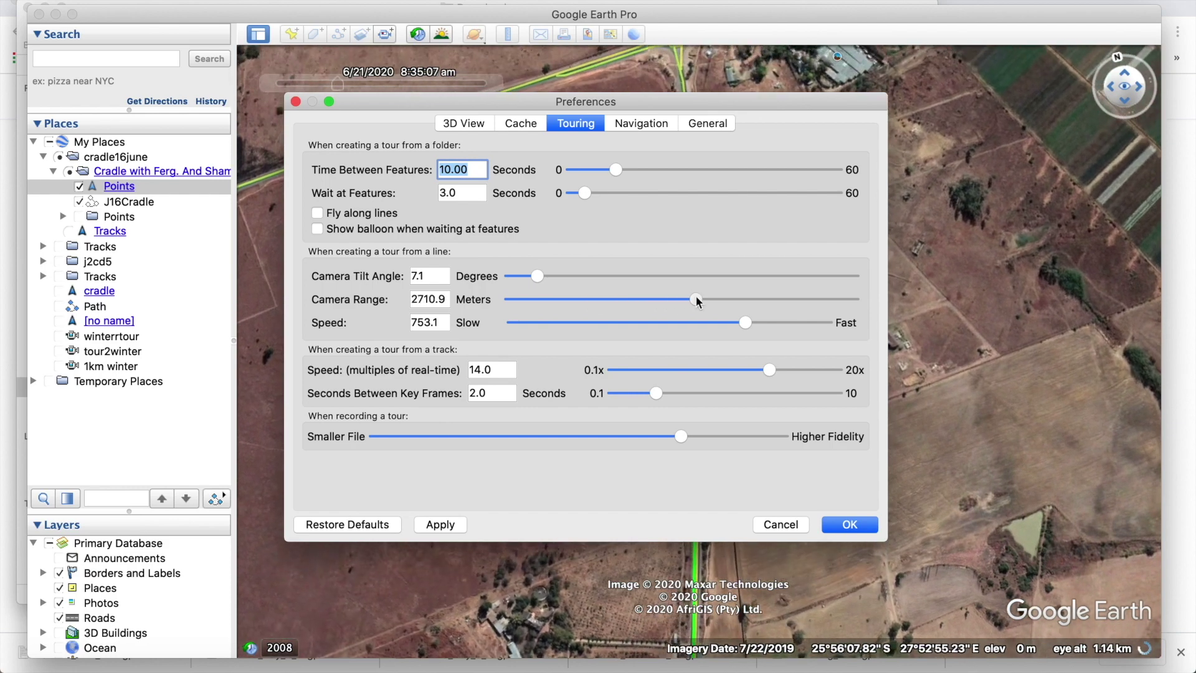
pyautogui.click(615, 276)
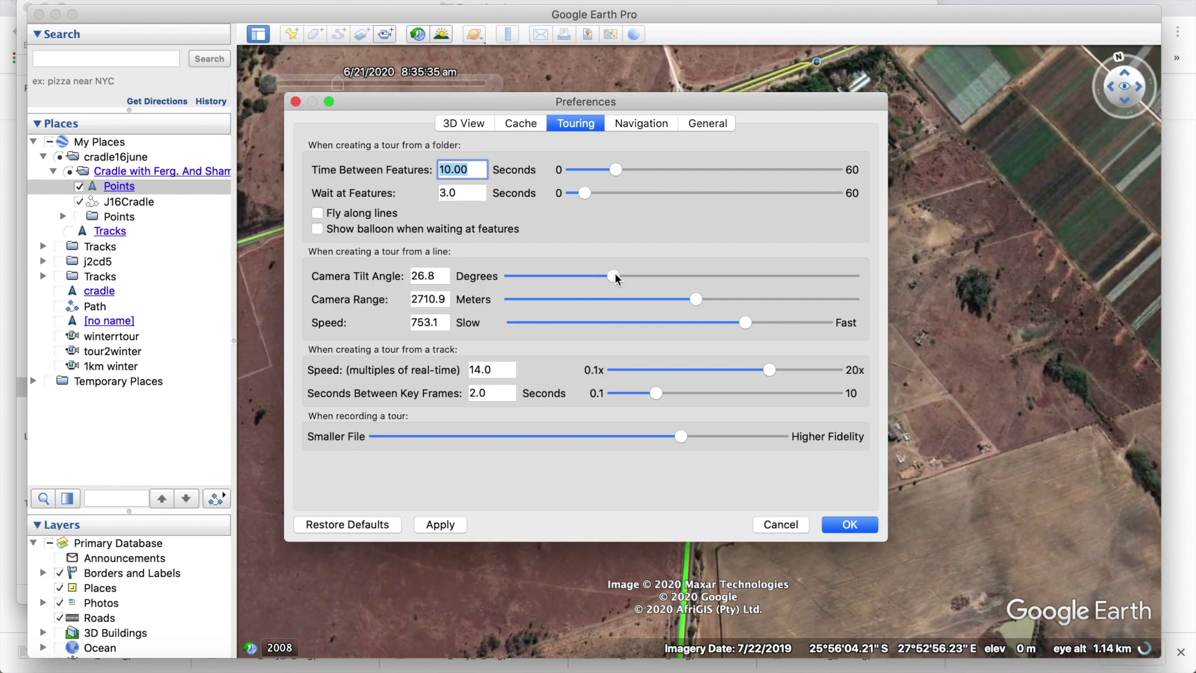
pyautogui.click(869, 531)
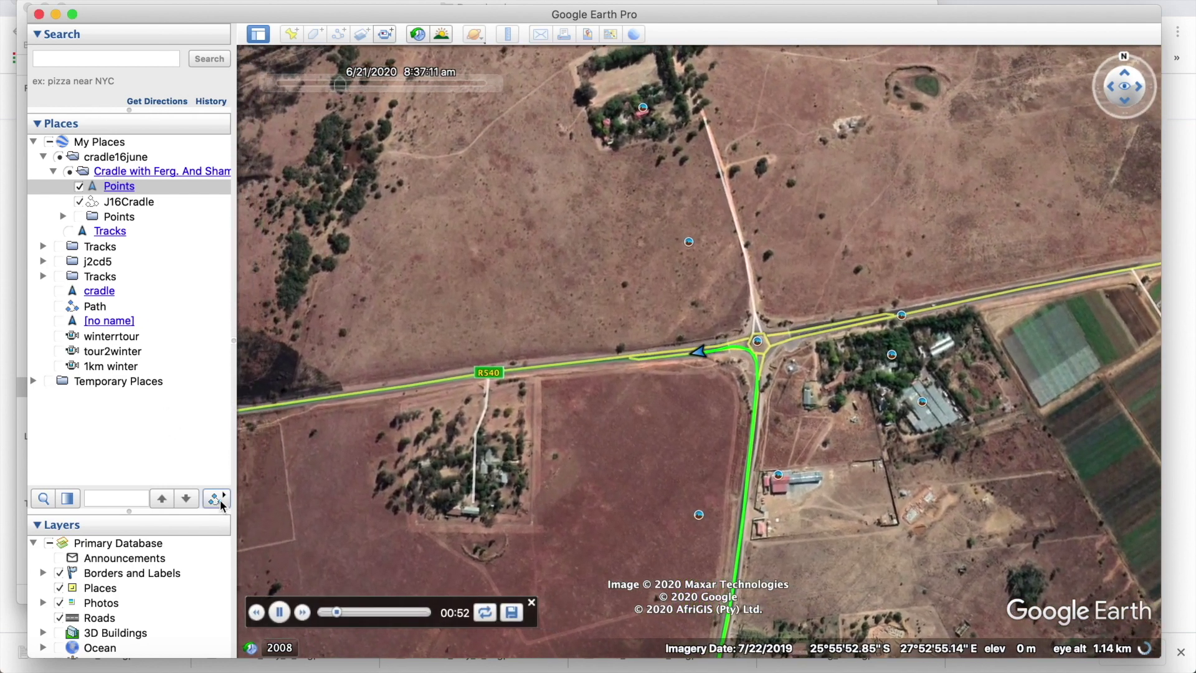
pyautogui.click(217, 498)
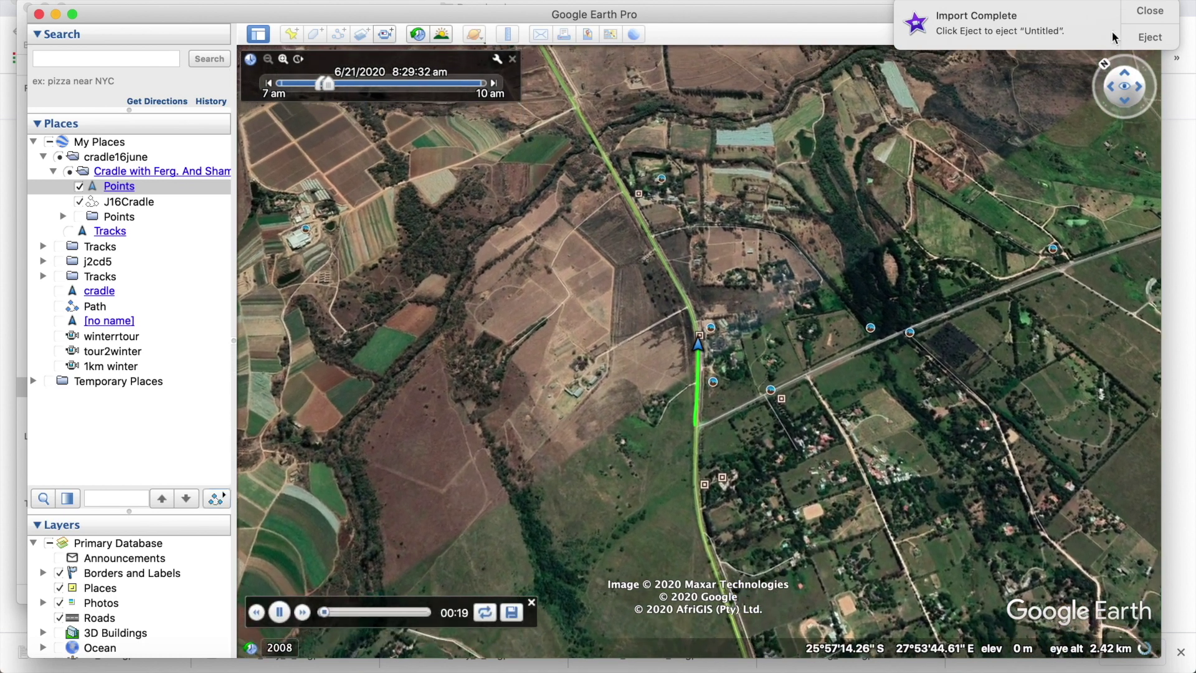
# Eject the Untitled volume from the import notification and add a tour for the Points track.
pyautogui.click(1149, 37)
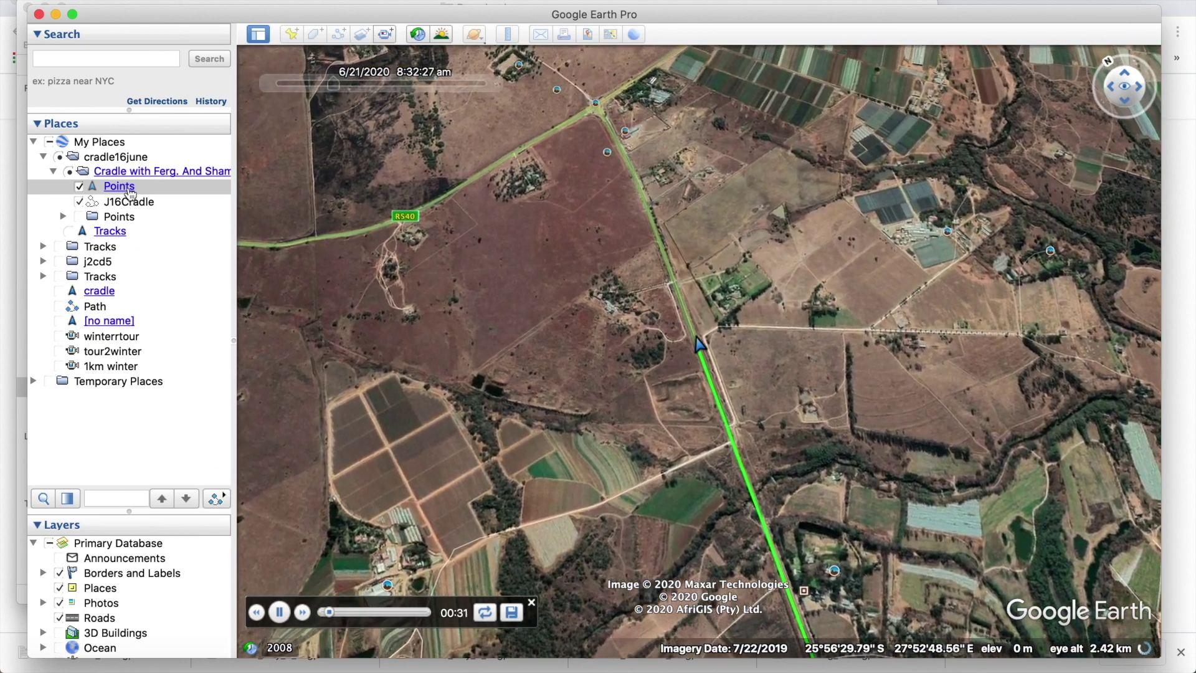
pyautogui.rightClick(129, 191)
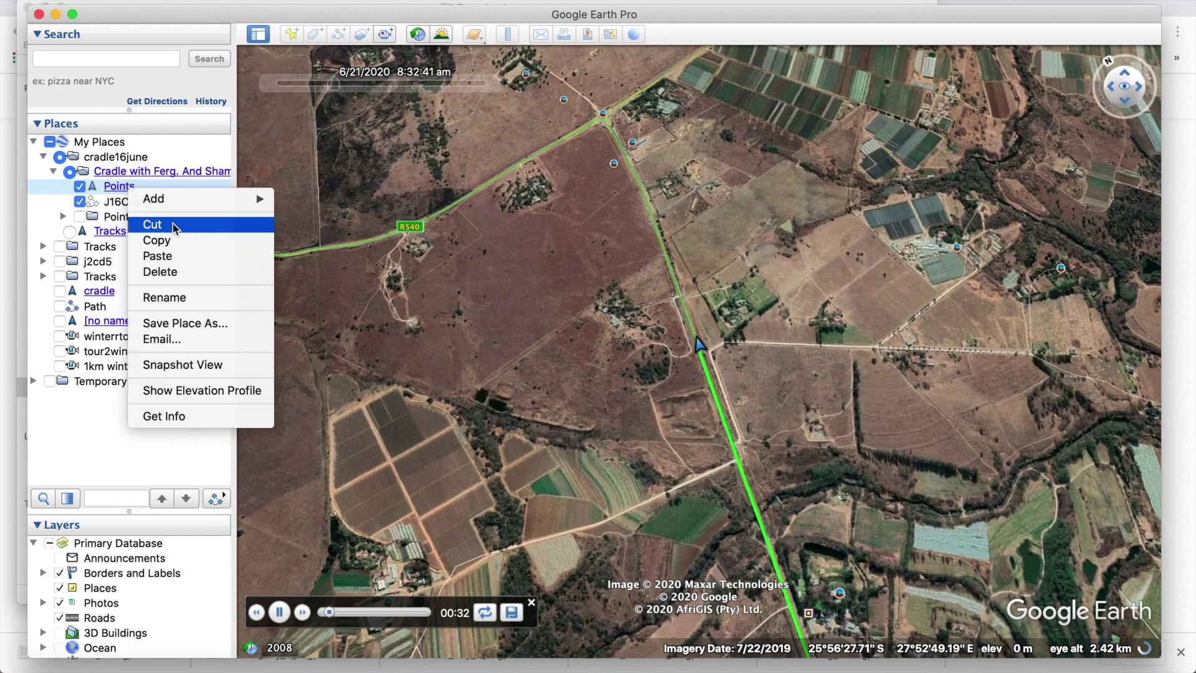
pyautogui.moveTo(192, 200)
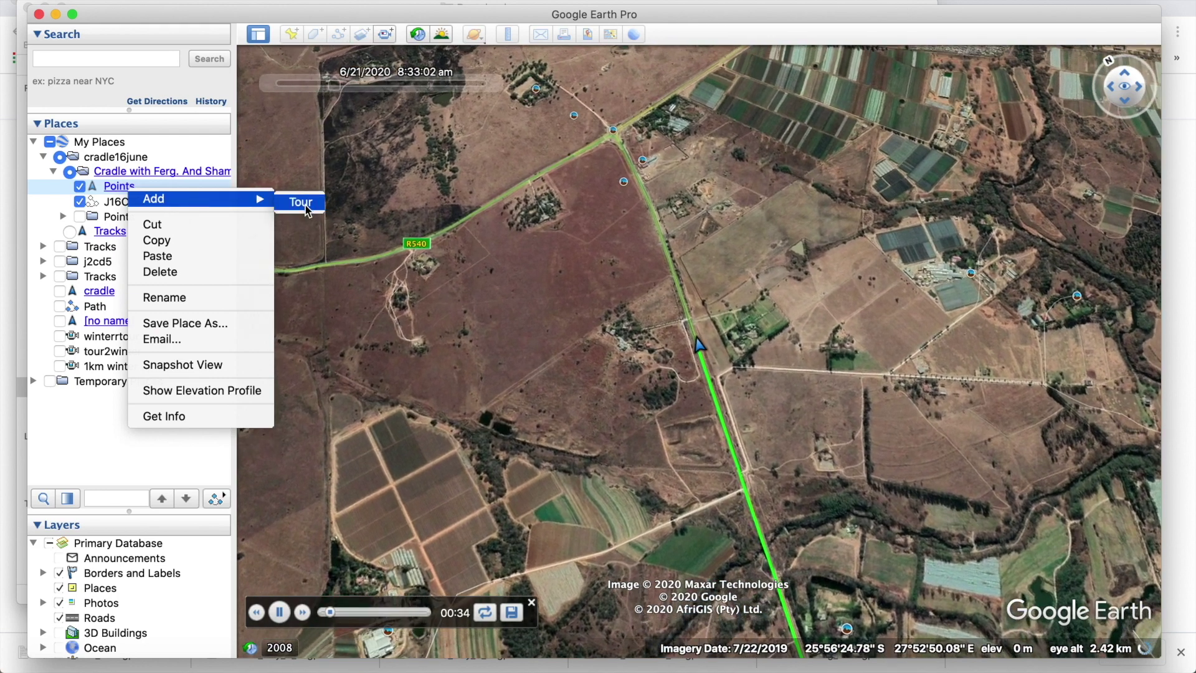
pyautogui.click(306, 204)
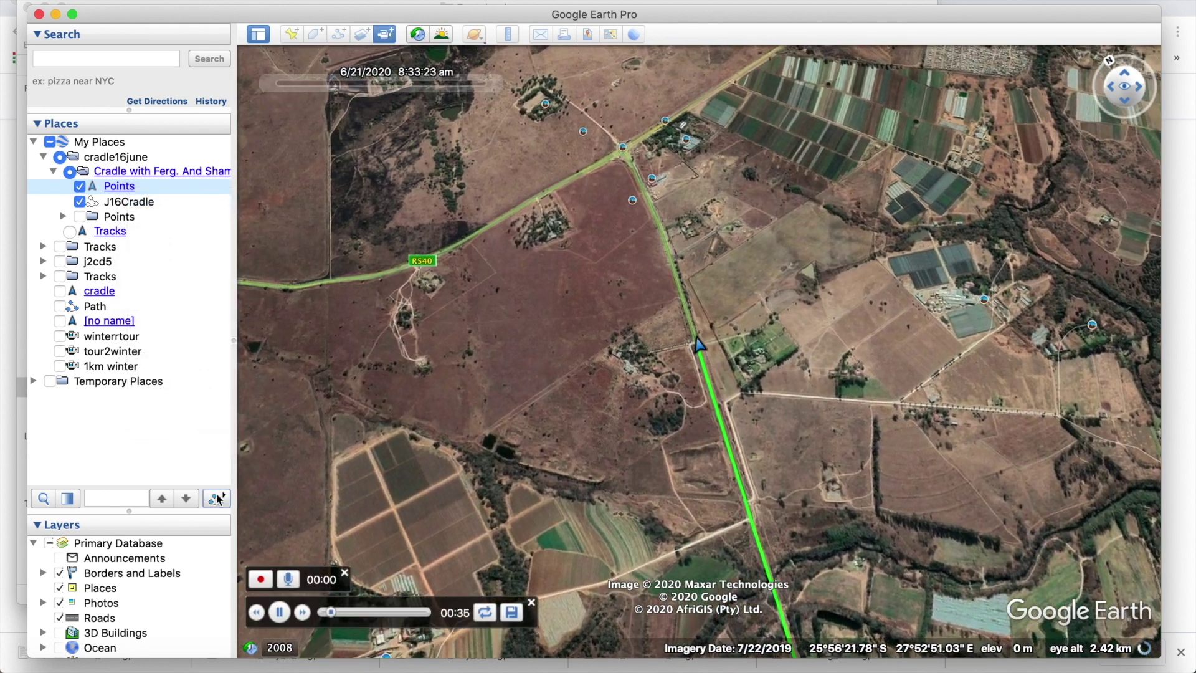
# Play the Points track tour and skip ahead to about 4:13 in the playback.
pyautogui.click(216, 498)
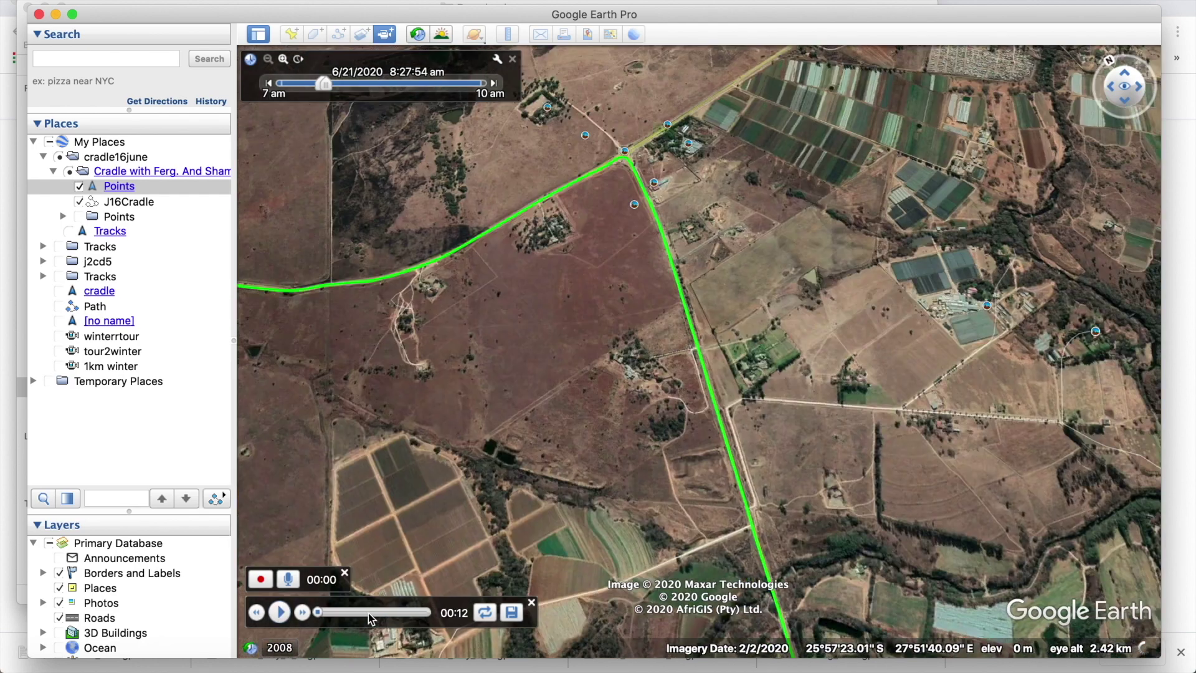
pyautogui.moveTo(318, 613); pyautogui.dragTo(414, 620)
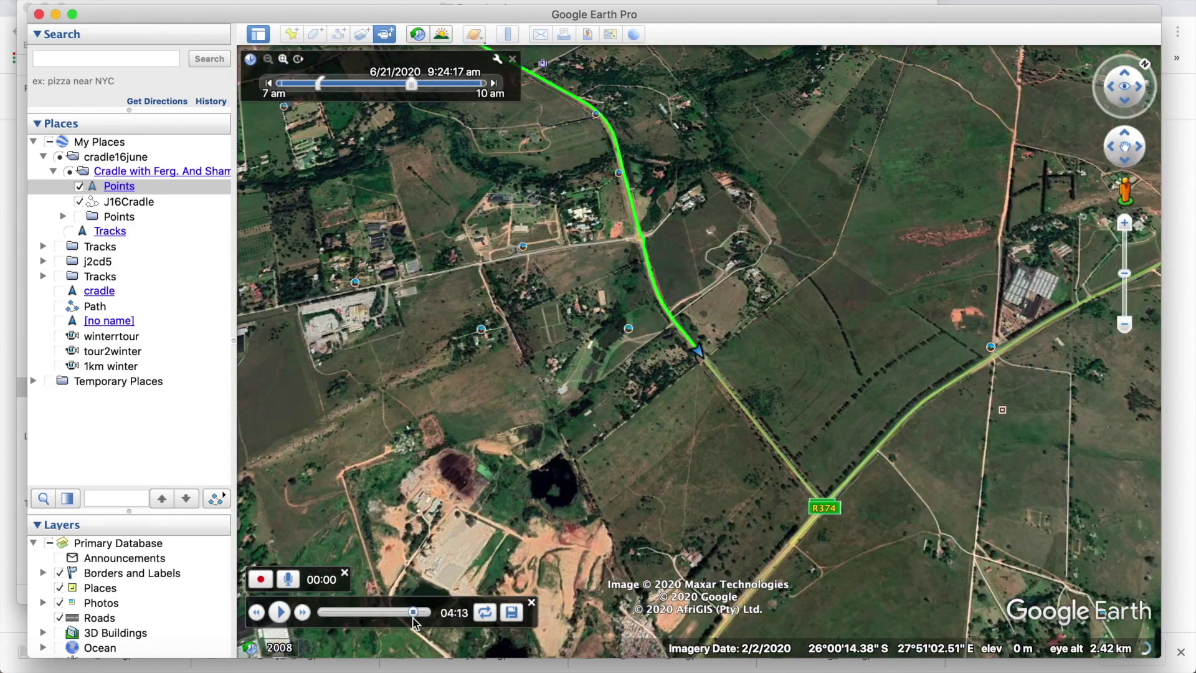
pyautogui.click(280, 613)
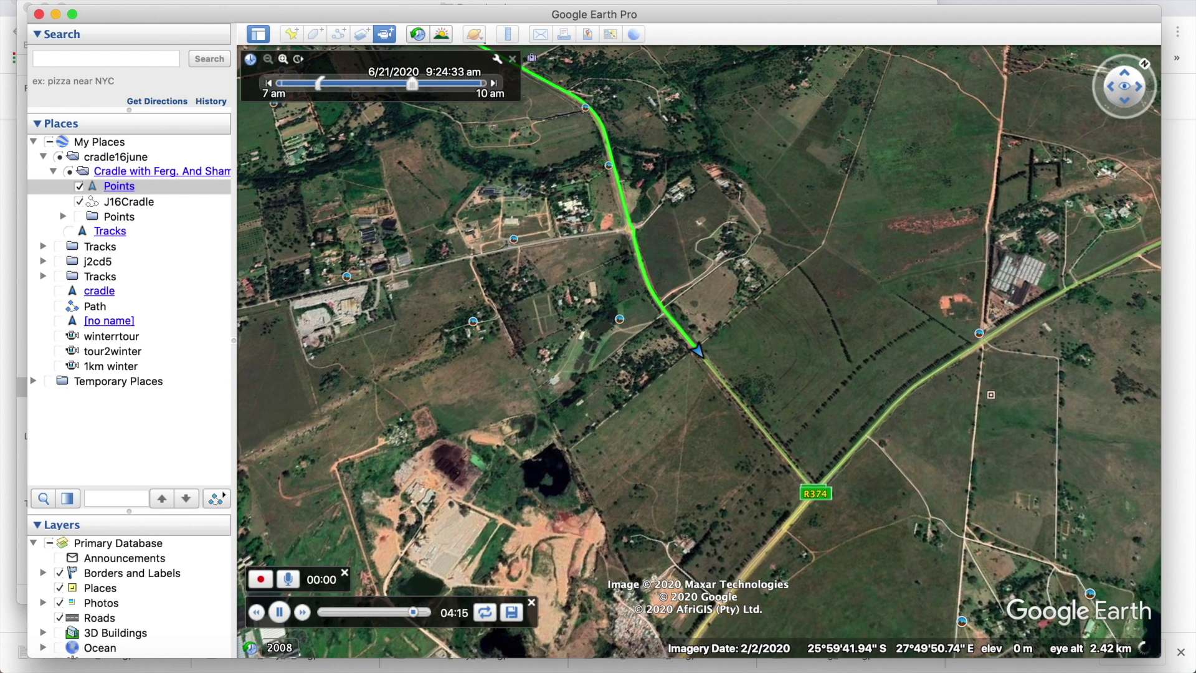
# Set the touring camera tilt angle for lines to 66.5 degrees and the camera range to 3922.1 meters, and replay the Points tour.
pyautogui.click(62, 2)
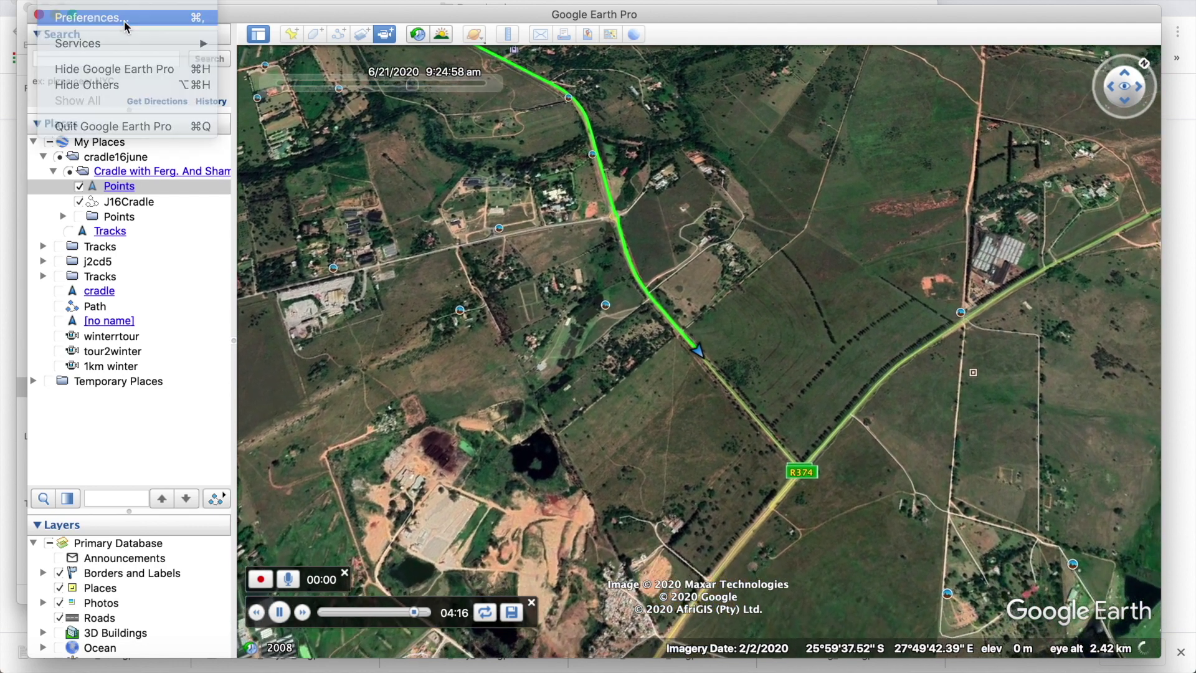
pyautogui.click(124, 22)
pyautogui.moveTo(614, 276); pyautogui.dragTo(767, 276)
pyautogui.moveTo(701, 299); pyautogui.dragTo(779, 299)
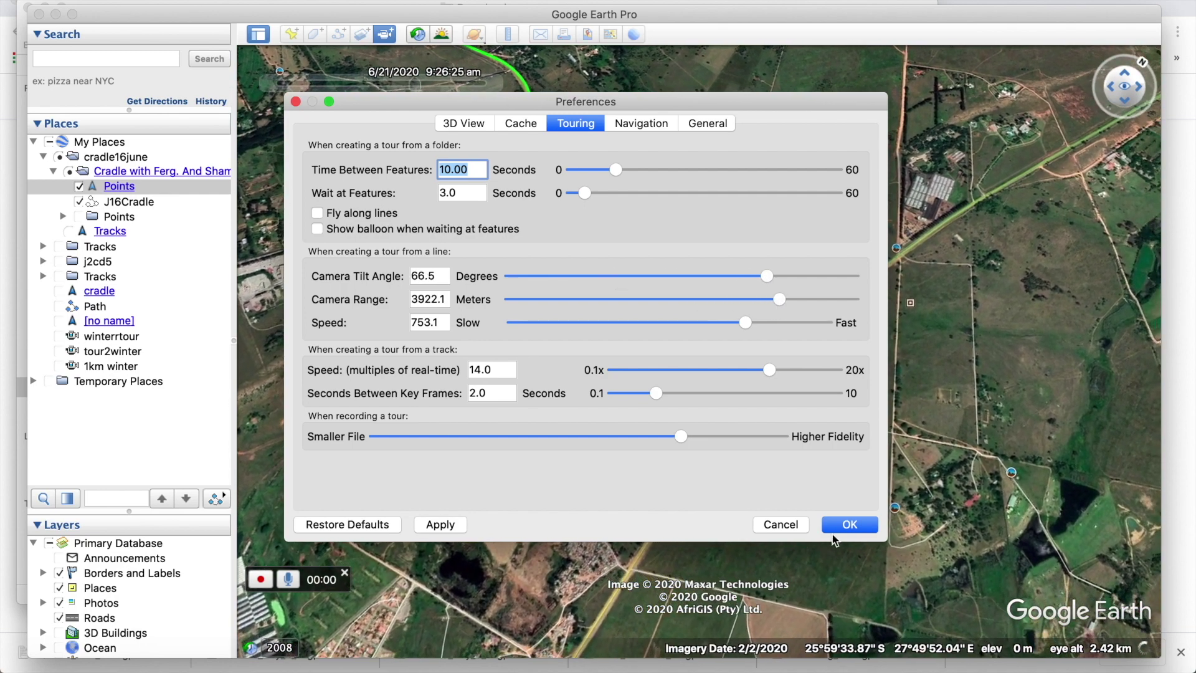
pyautogui.click(837, 528)
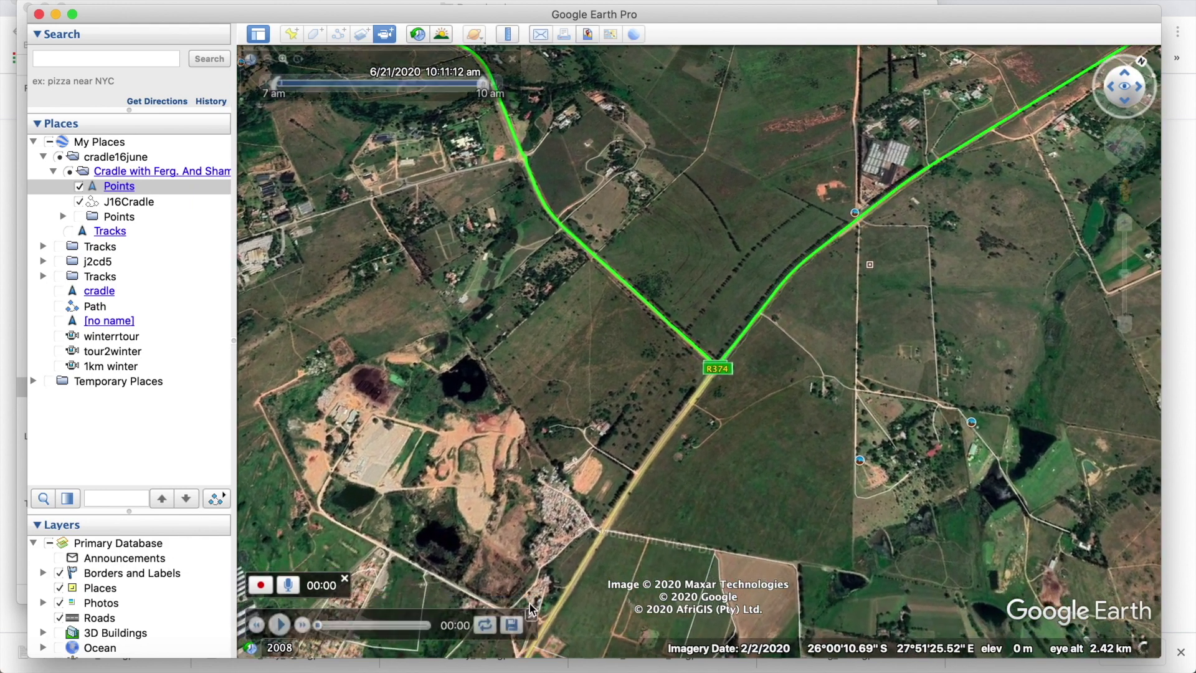
pyautogui.click(216, 499)
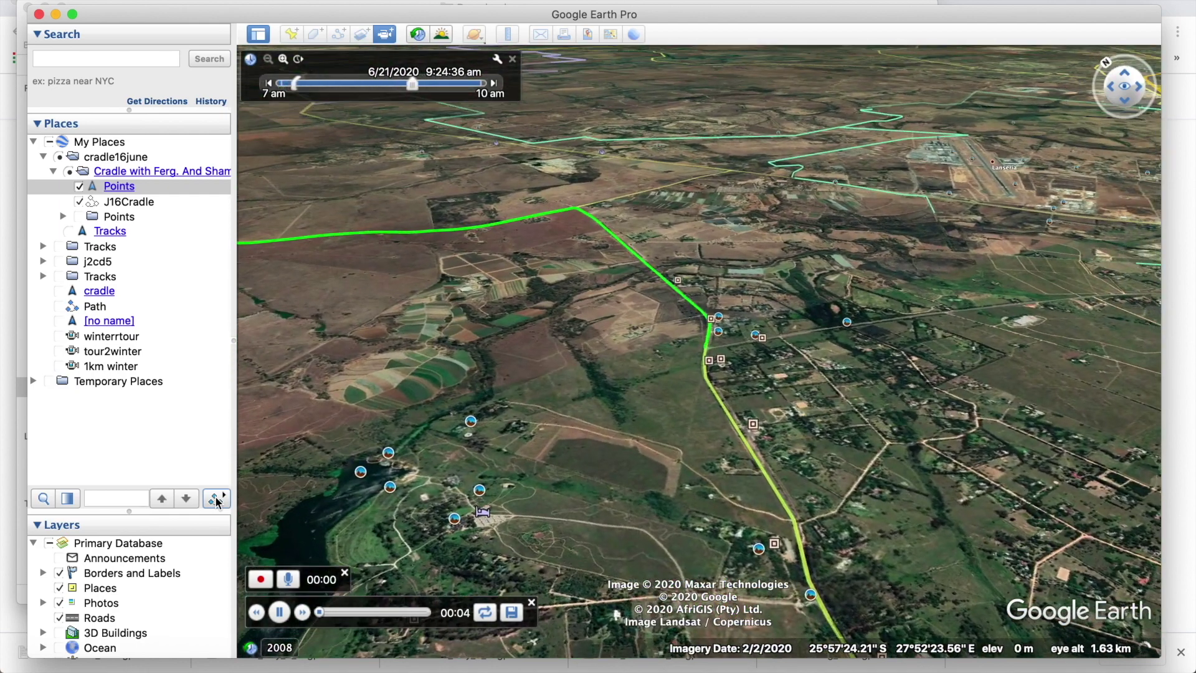
pyautogui.press('Escape')
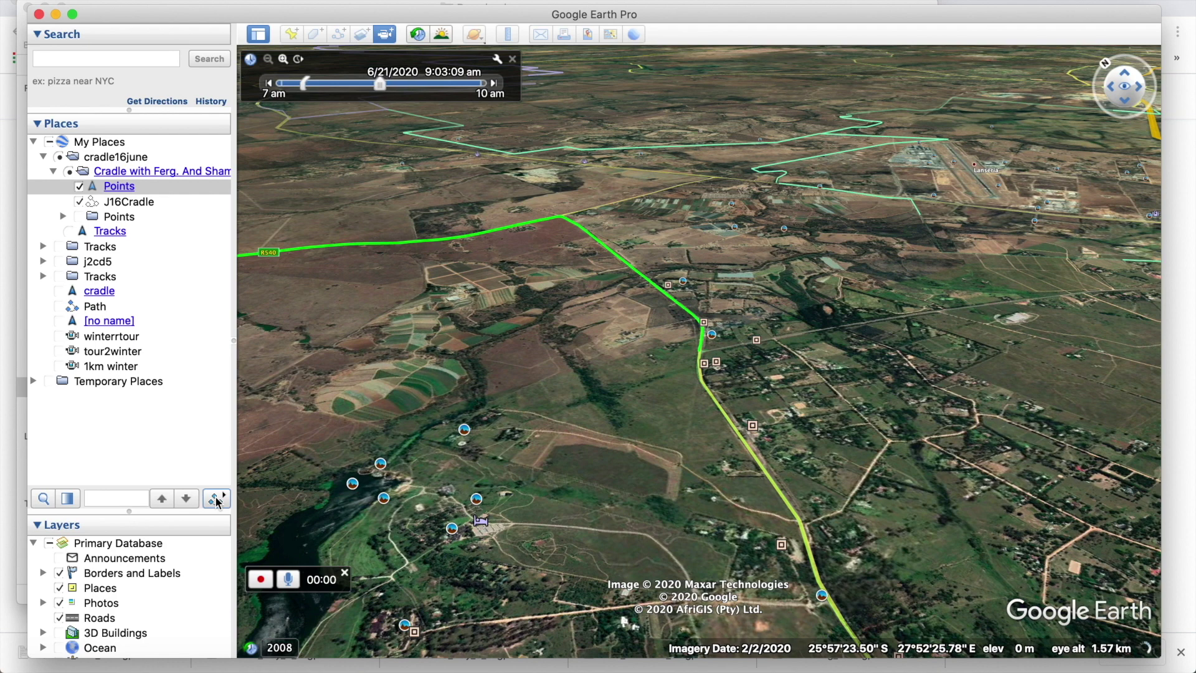
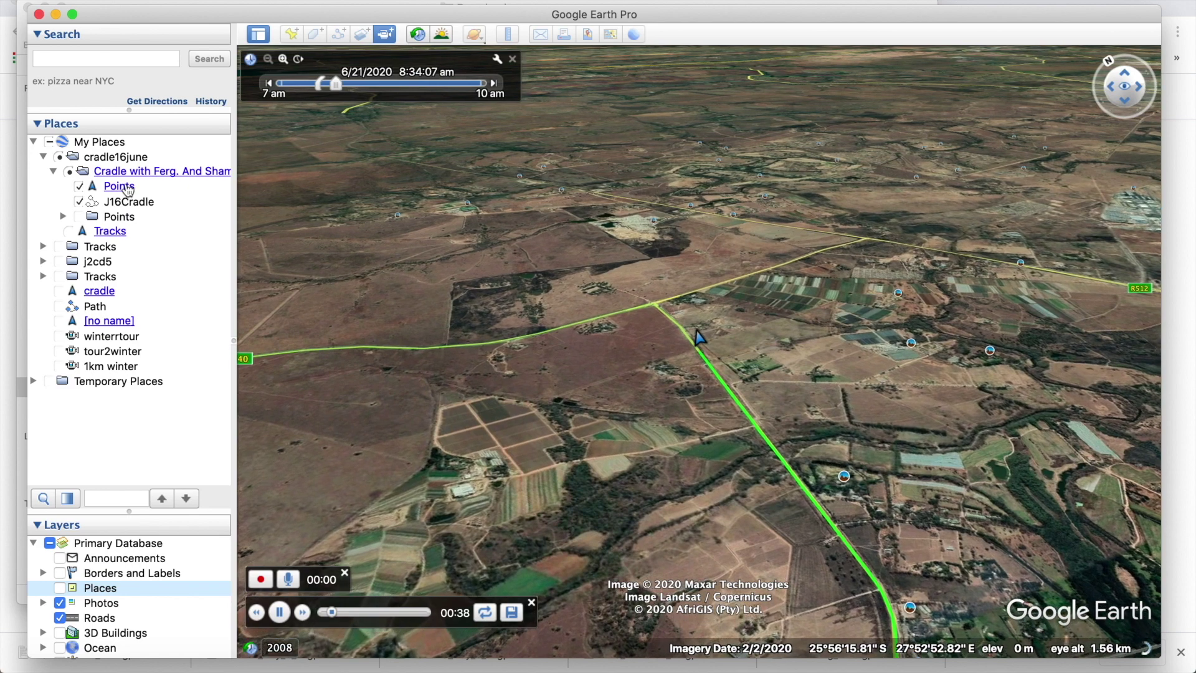
pyautogui.click(127, 186)
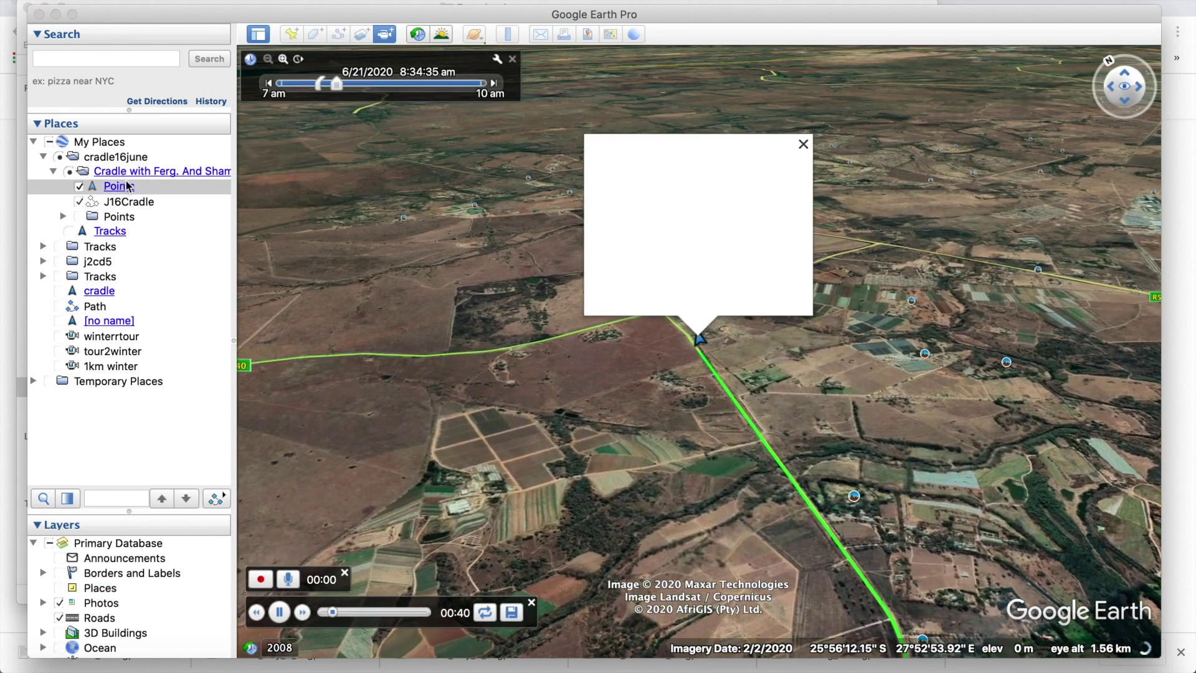
pyautogui.rightClick(133, 190)
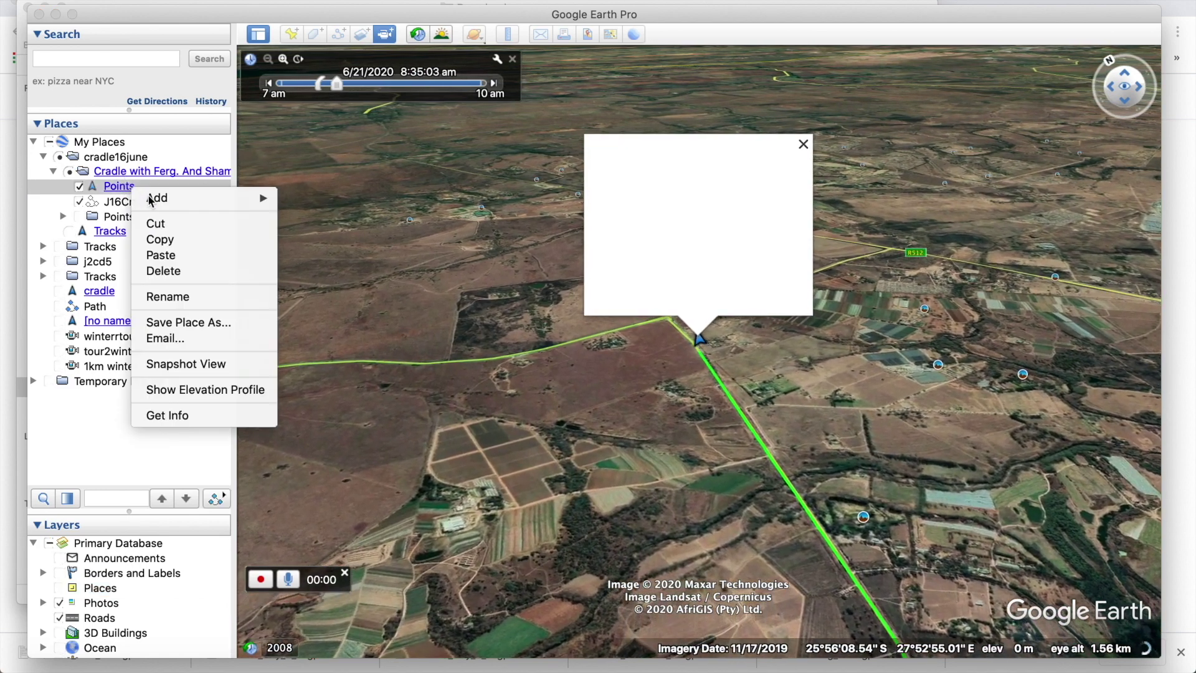
pyautogui.click(304, 201)
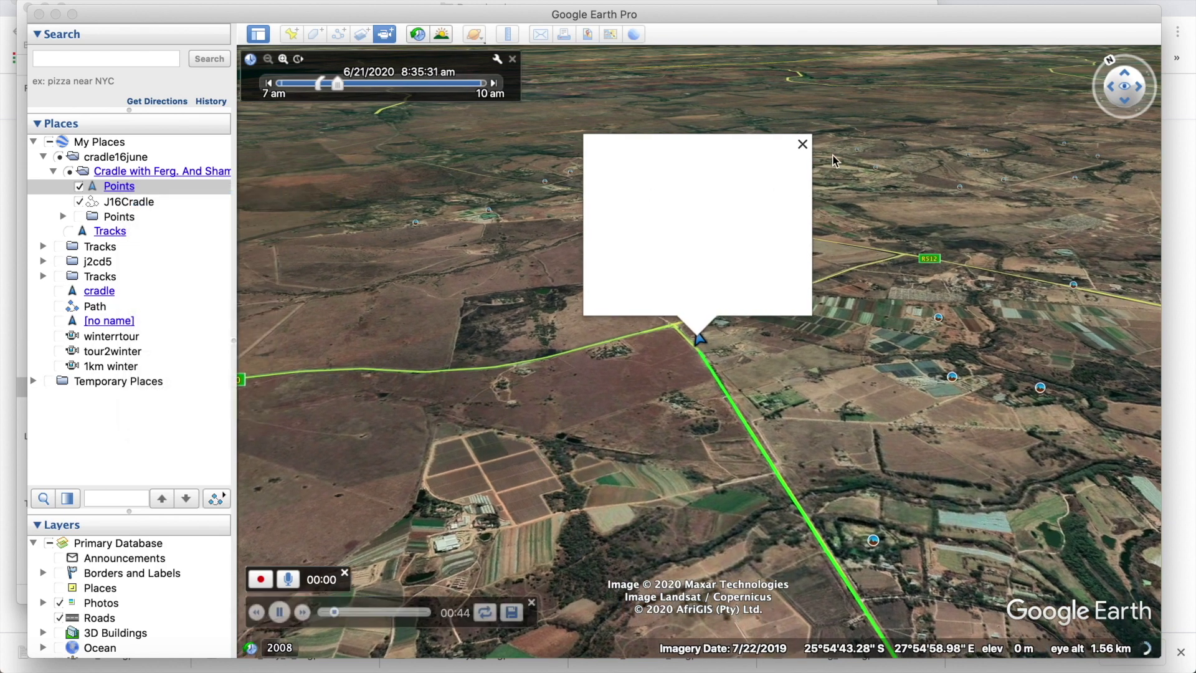
pyautogui.click(804, 145)
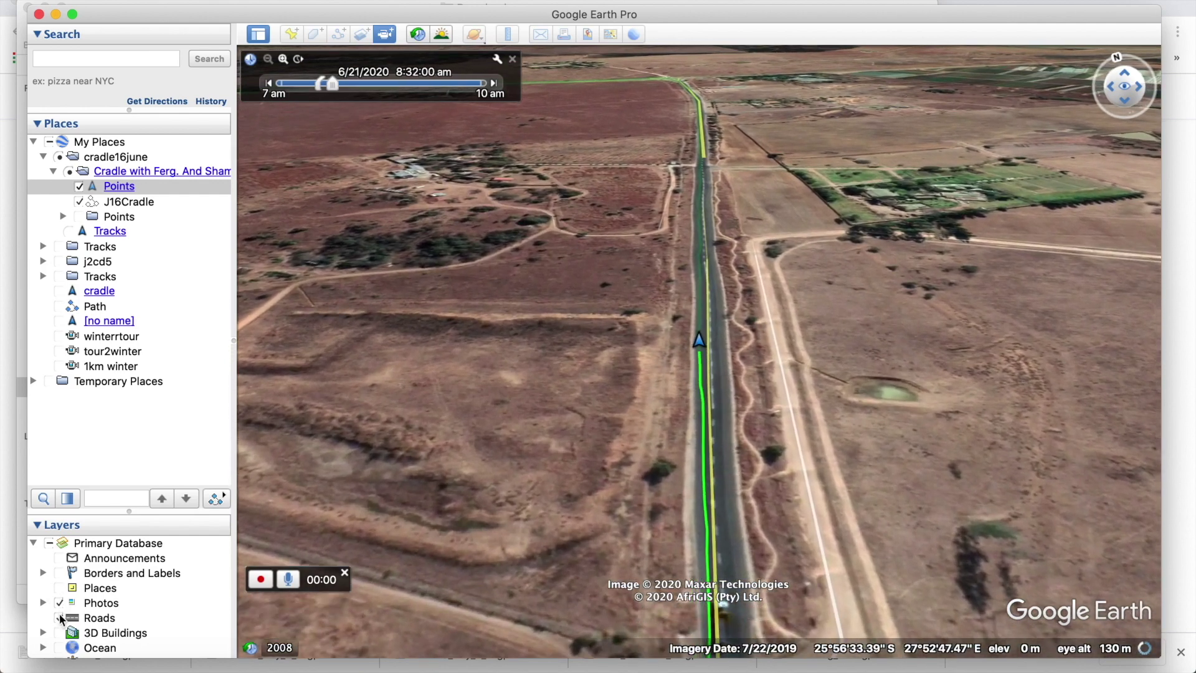
# Hide the Roads and Photos layers and show the Borders and Labels and Places layers.
pyautogui.click(59, 618)
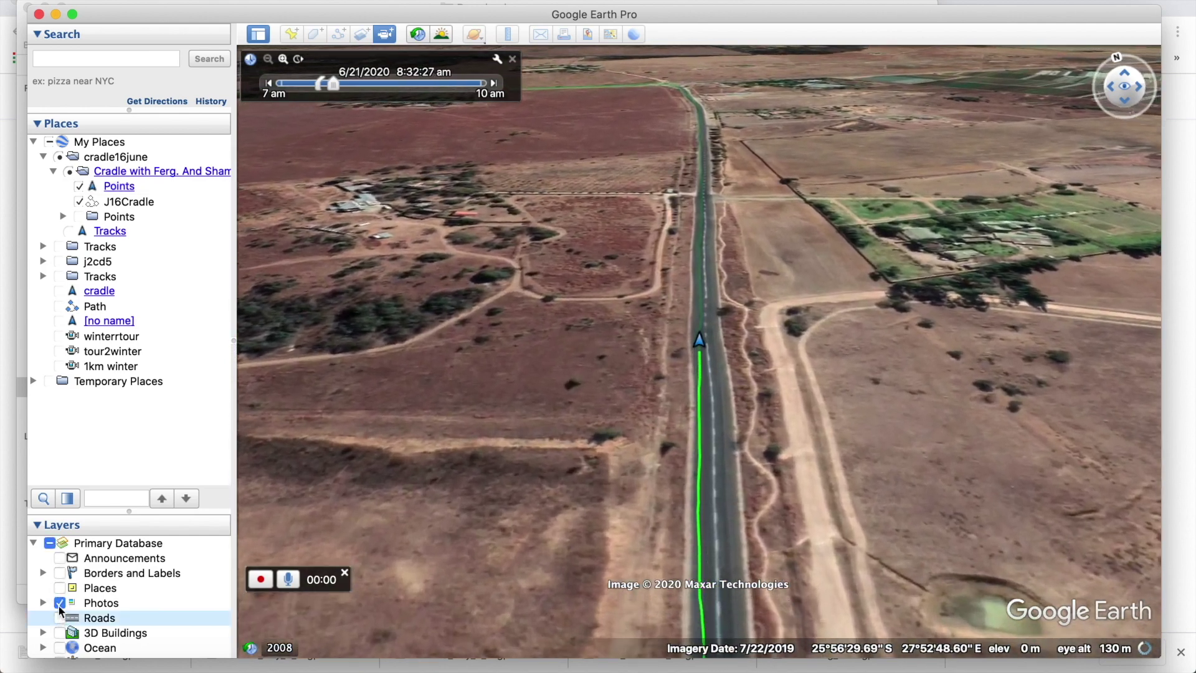
pyautogui.click(59, 603)
pyautogui.scroll(-3, 61, 601)
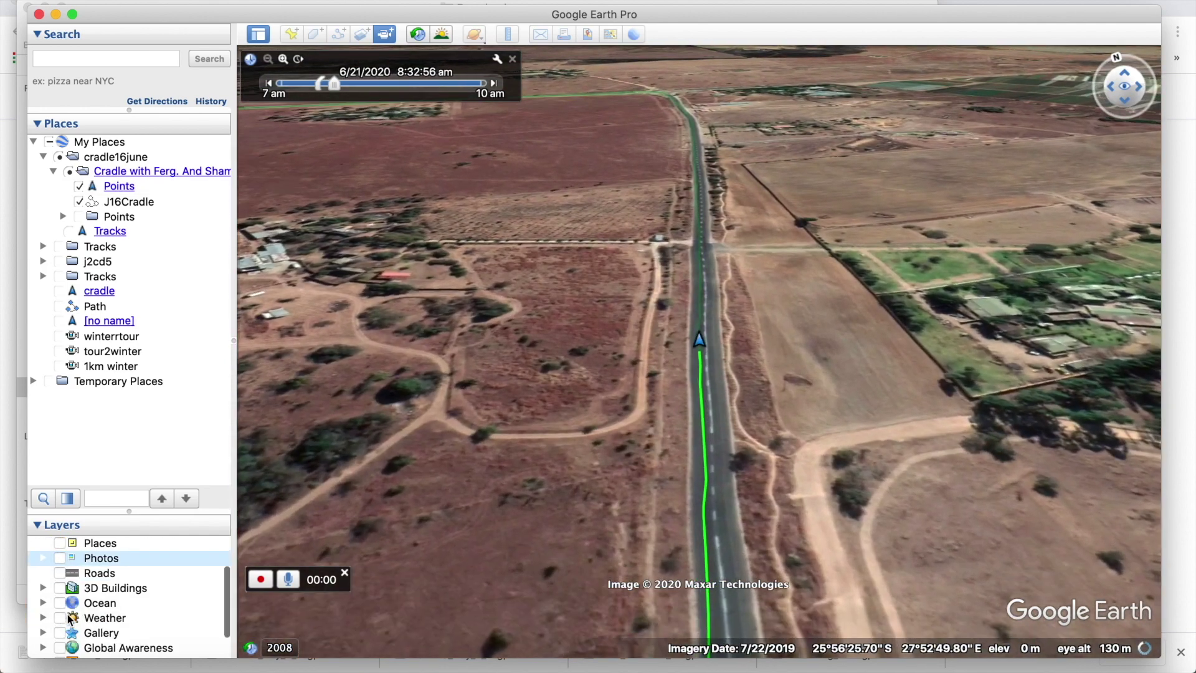
pyautogui.scroll(3, 63, 591)
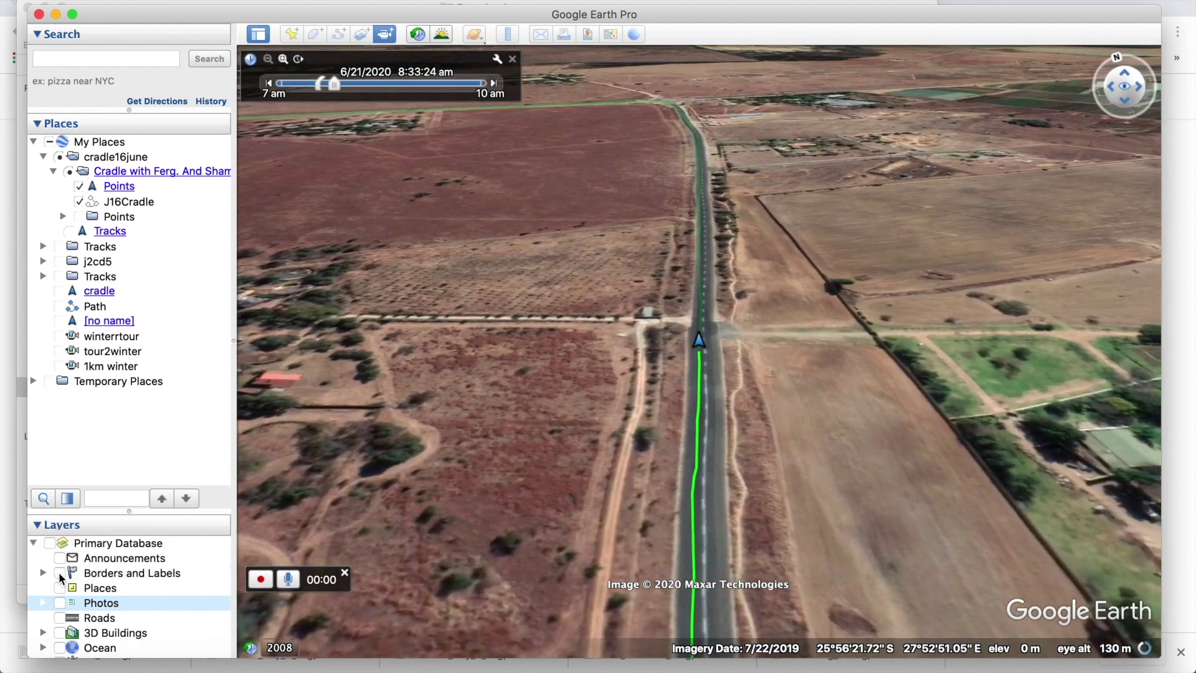
pyautogui.click(58, 572)
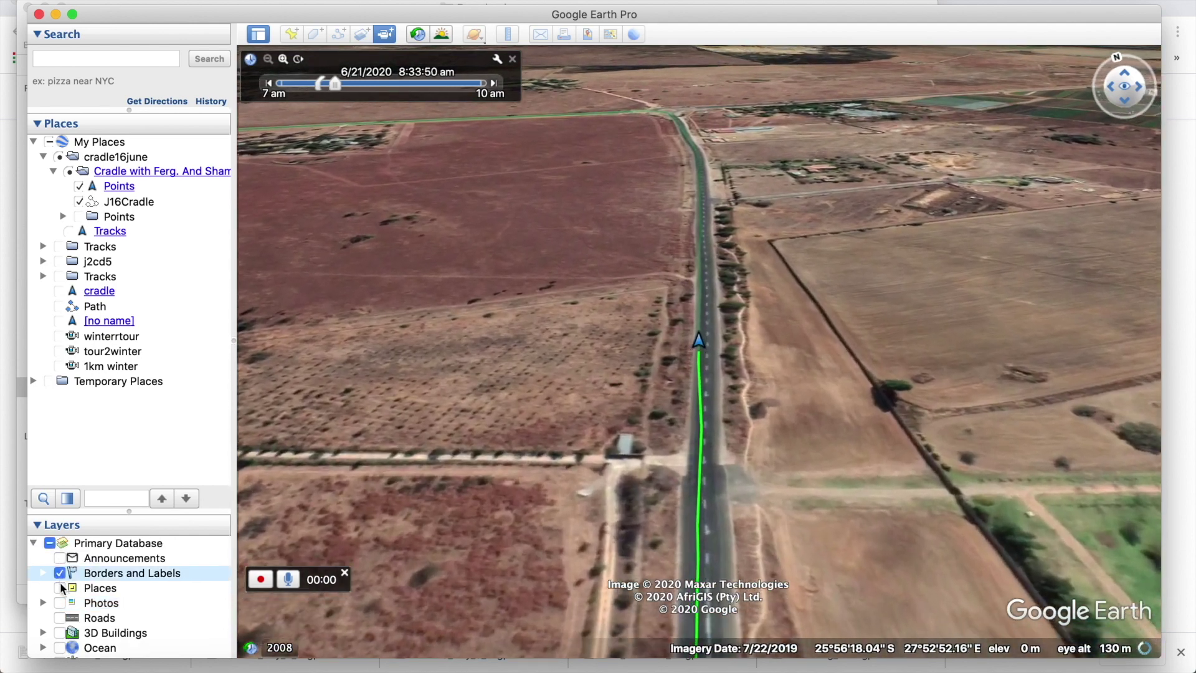
pyautogui.click(59, 587)
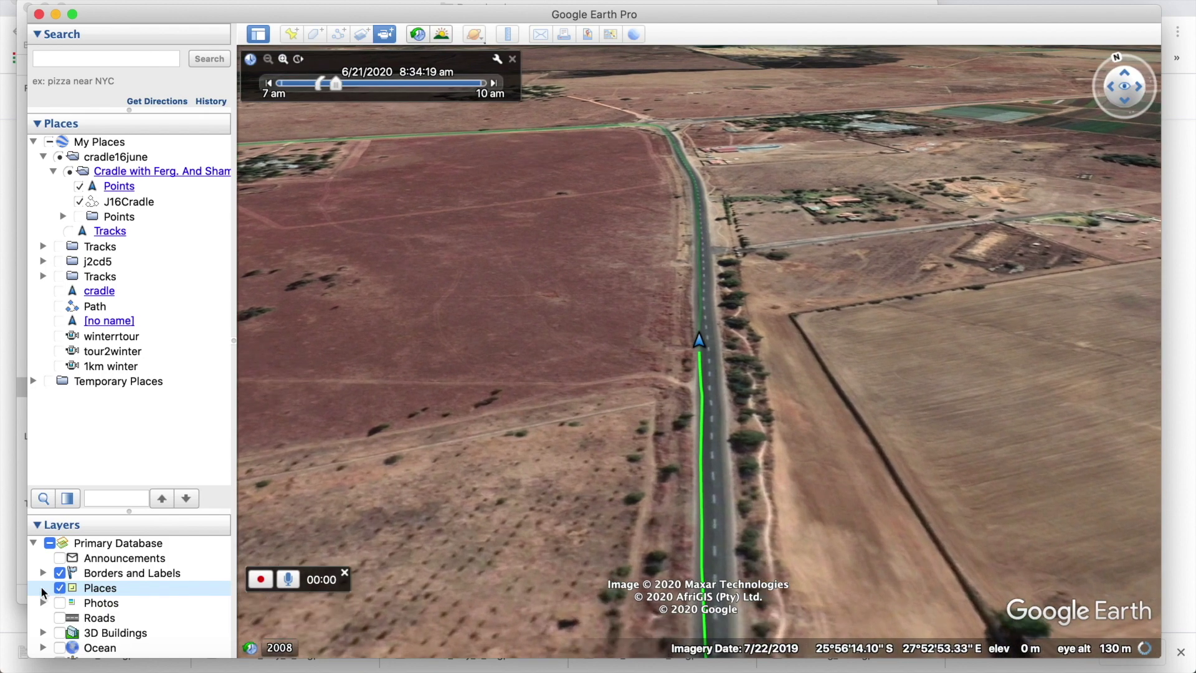
pyautogui.moveTo(269, 475)
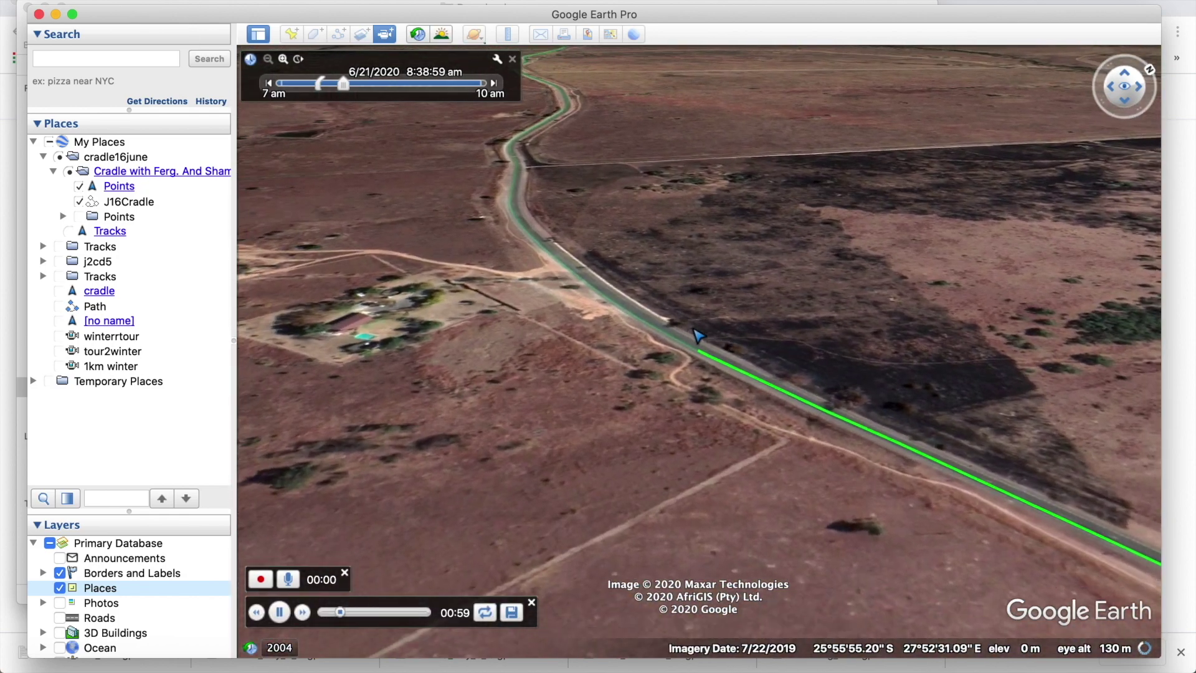
# Set the touring camera range for lines to 1378.6 meters and close the running tour.
pyautogui.click(63, 0)
pyautogui.click(122, 18)
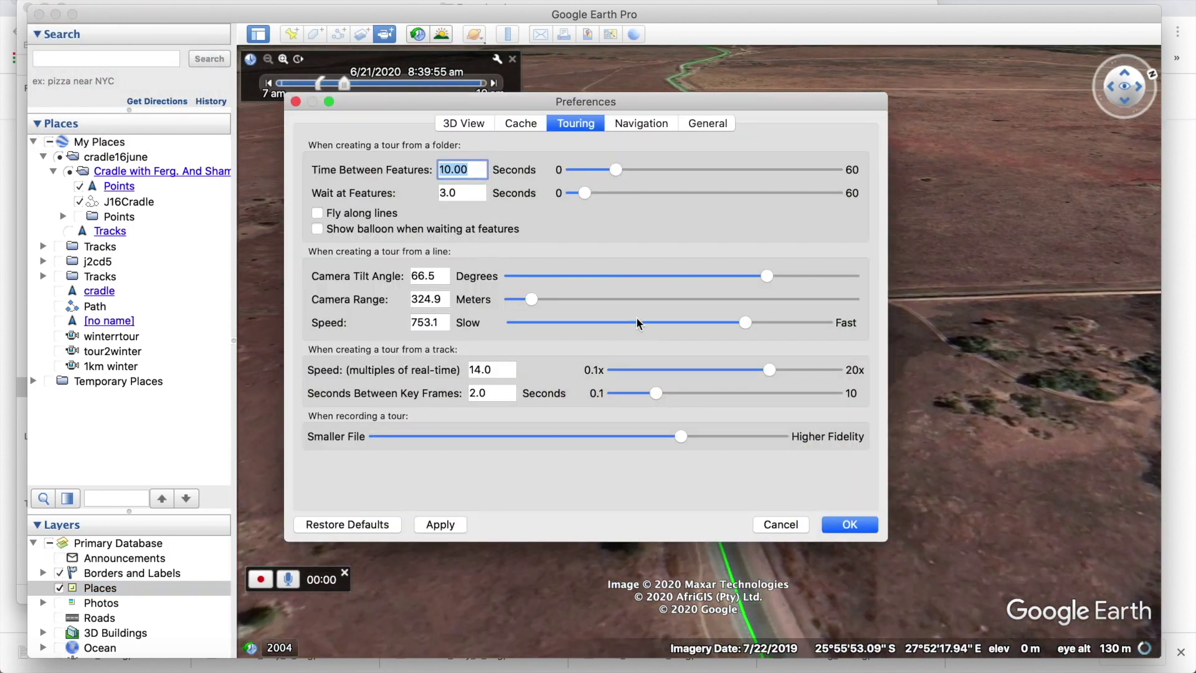
pyautogui.moveTo(560, 299); pyautogui.dragTo(605, 300)
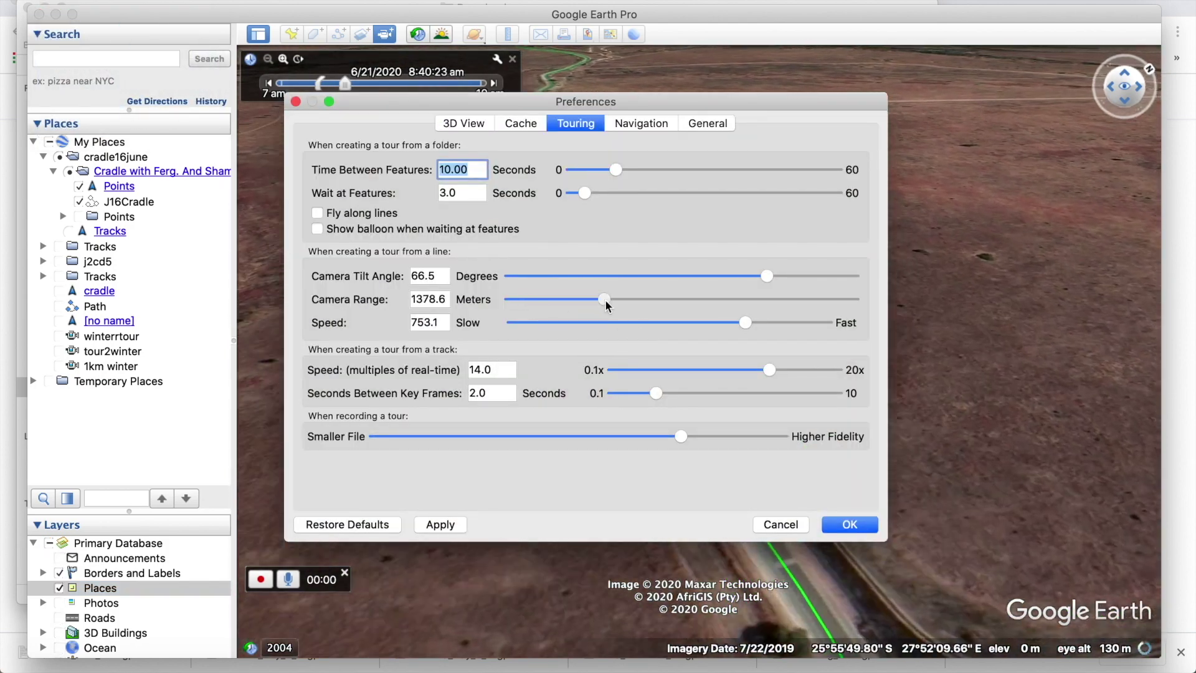
pyautogui.click(863, 527)
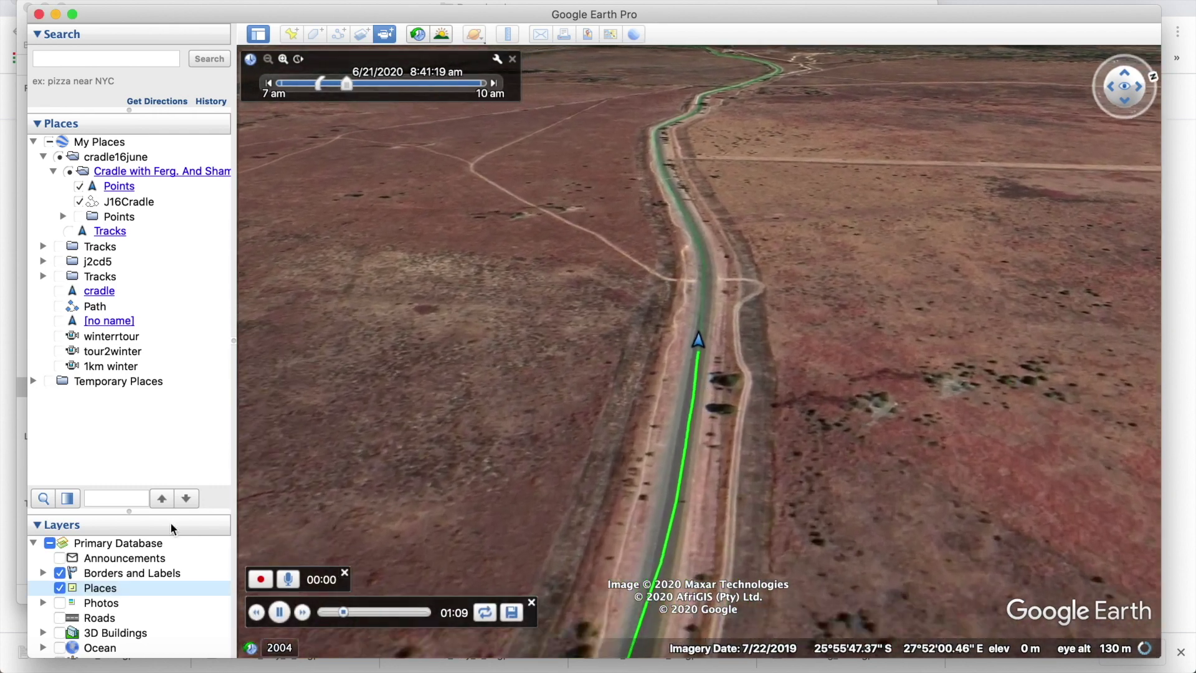
pyautogui.click(532, 604)
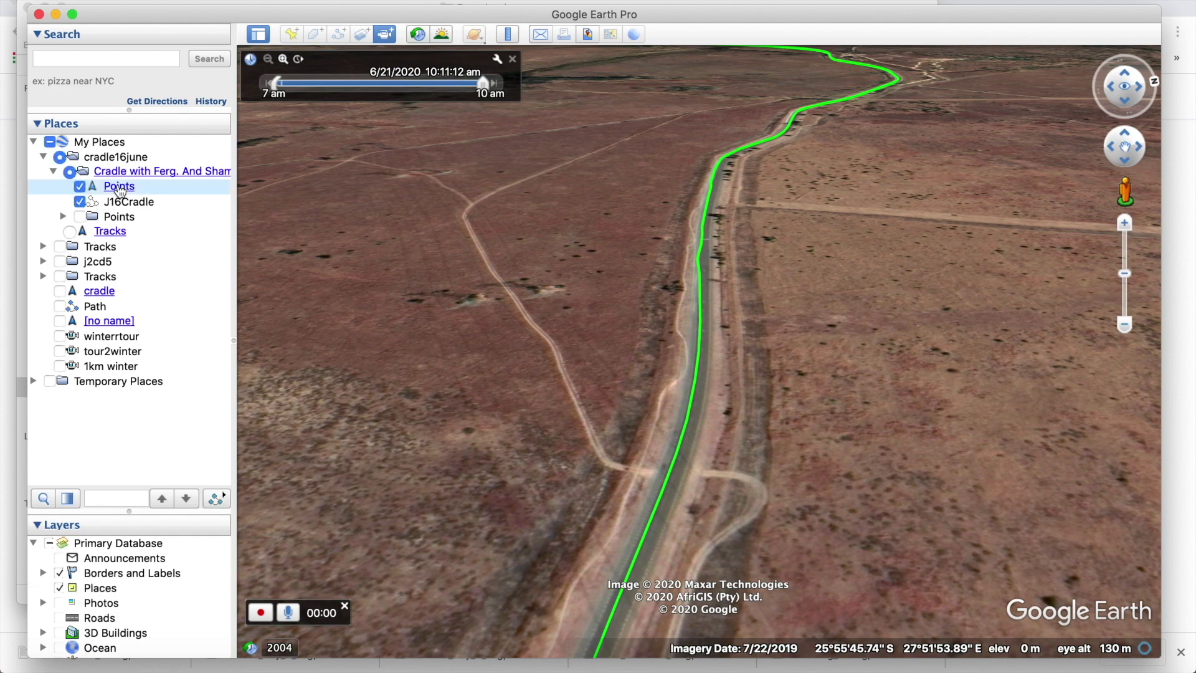
# Add a tour for the Points track and play the track's tour.
pyautogui.rightClick(120, 188)
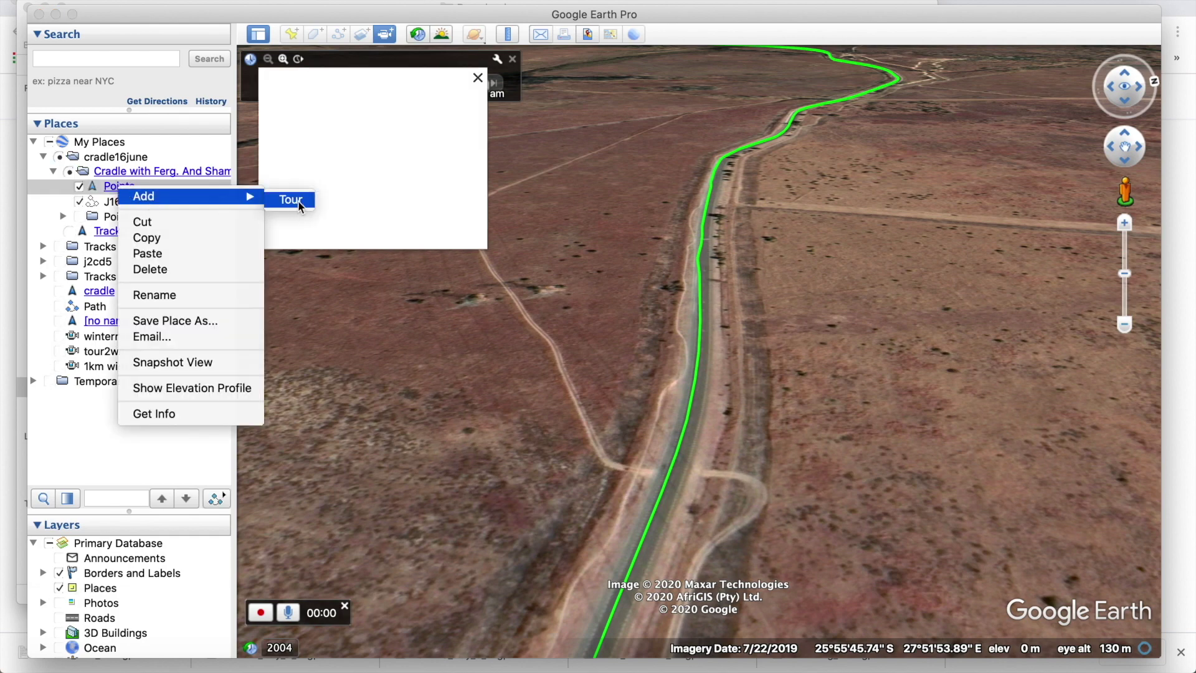
pyautogui.click(297, 203)
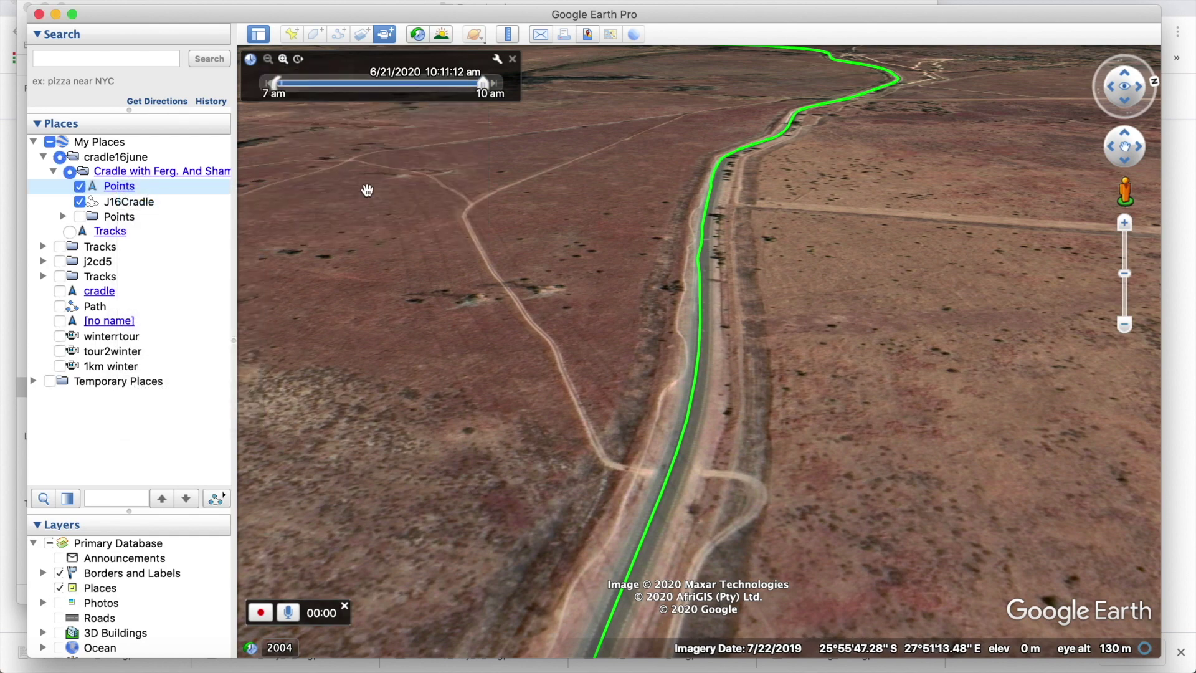
pyautogui.click(216, 497)
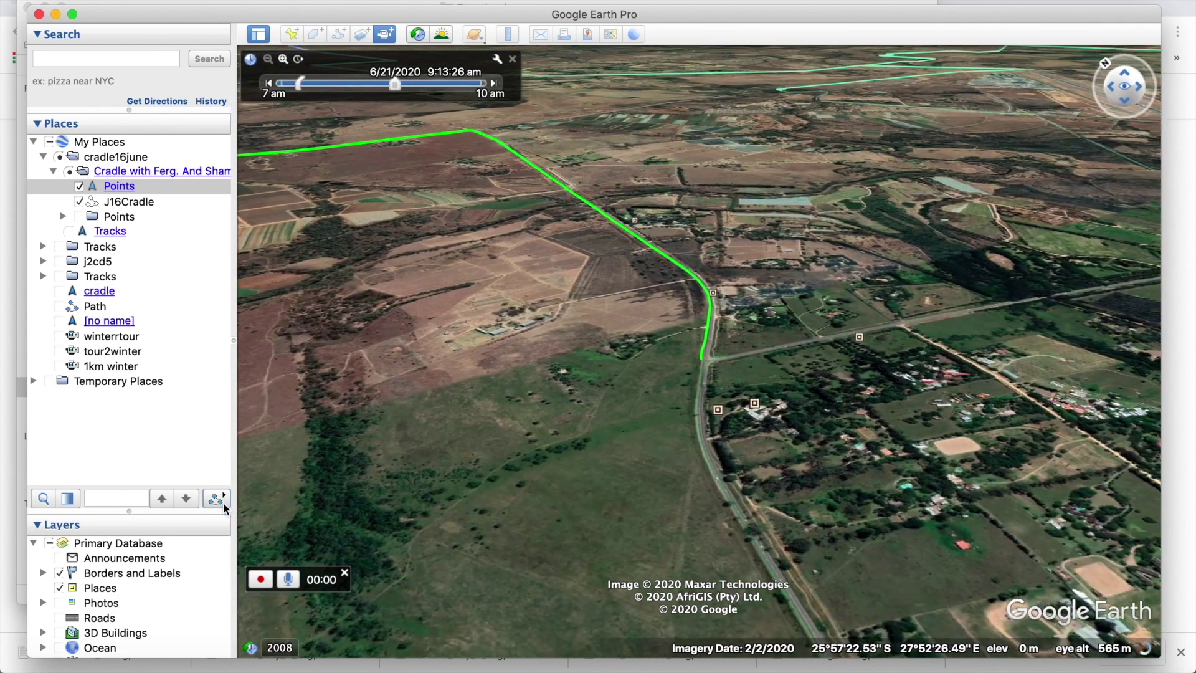
# Try to record the playing Points tour, and dismiss the recording controls.
pyautogui.moveTo(316, 586)
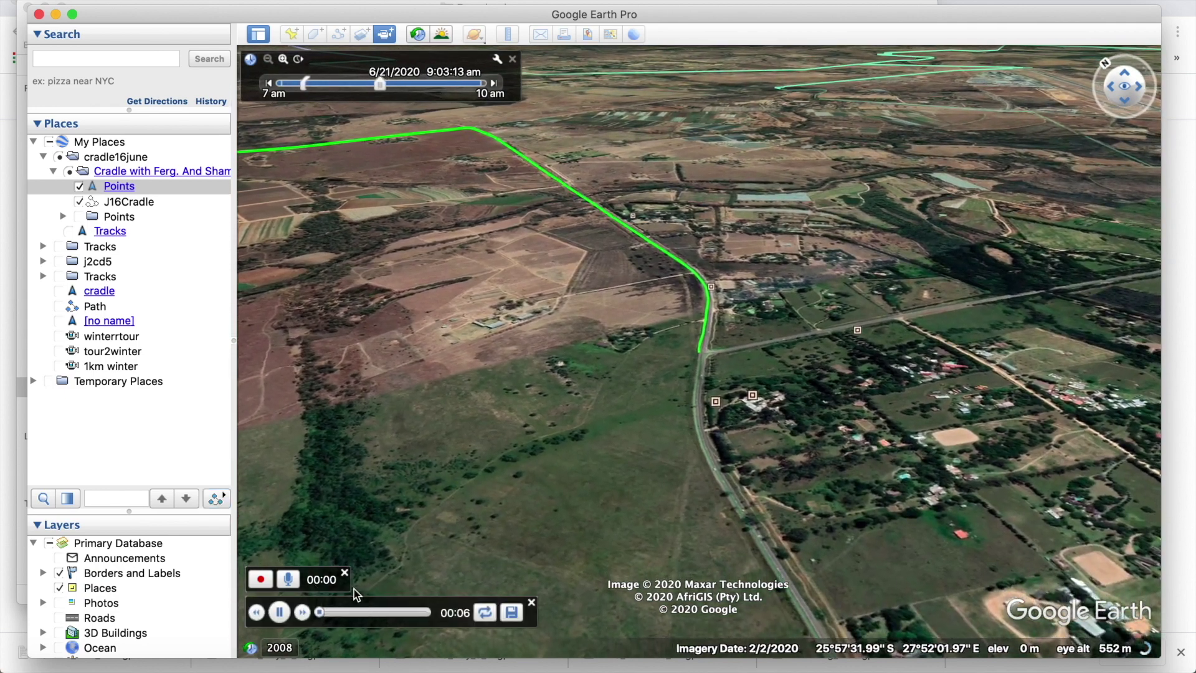
pyautogui.click(262, 580)
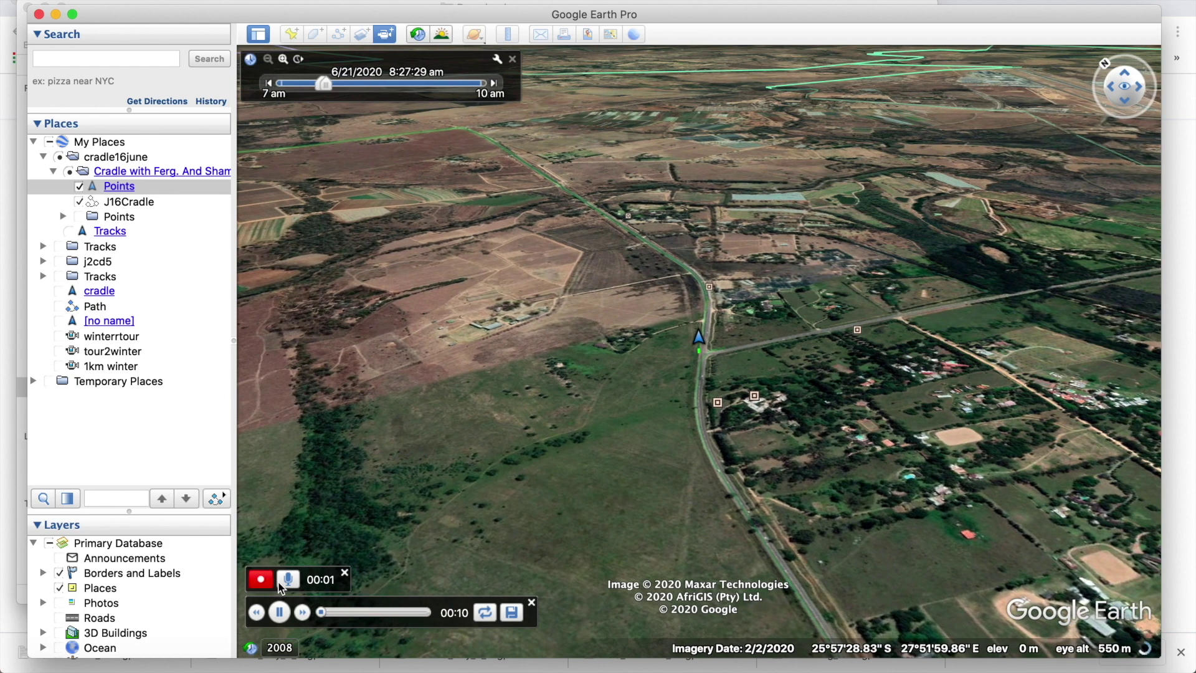
pyautogui.click(346, 576)
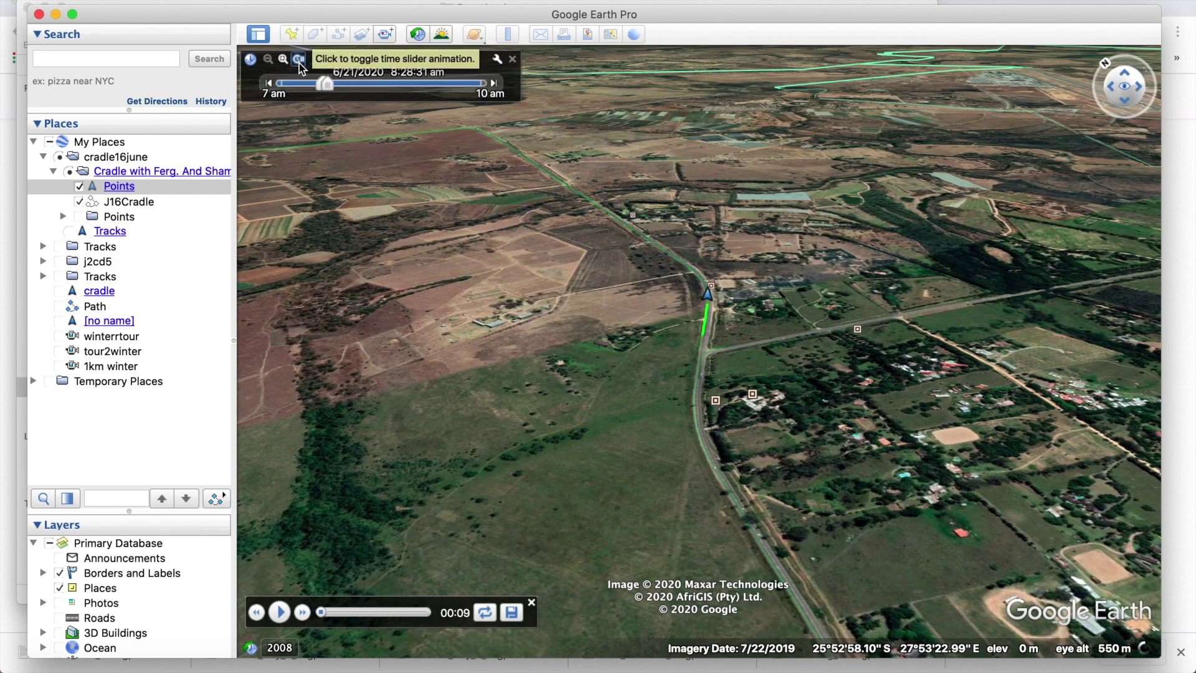
# Run the time slider animation and resume the Points tour playback.
pyautogui.click(299, 59)
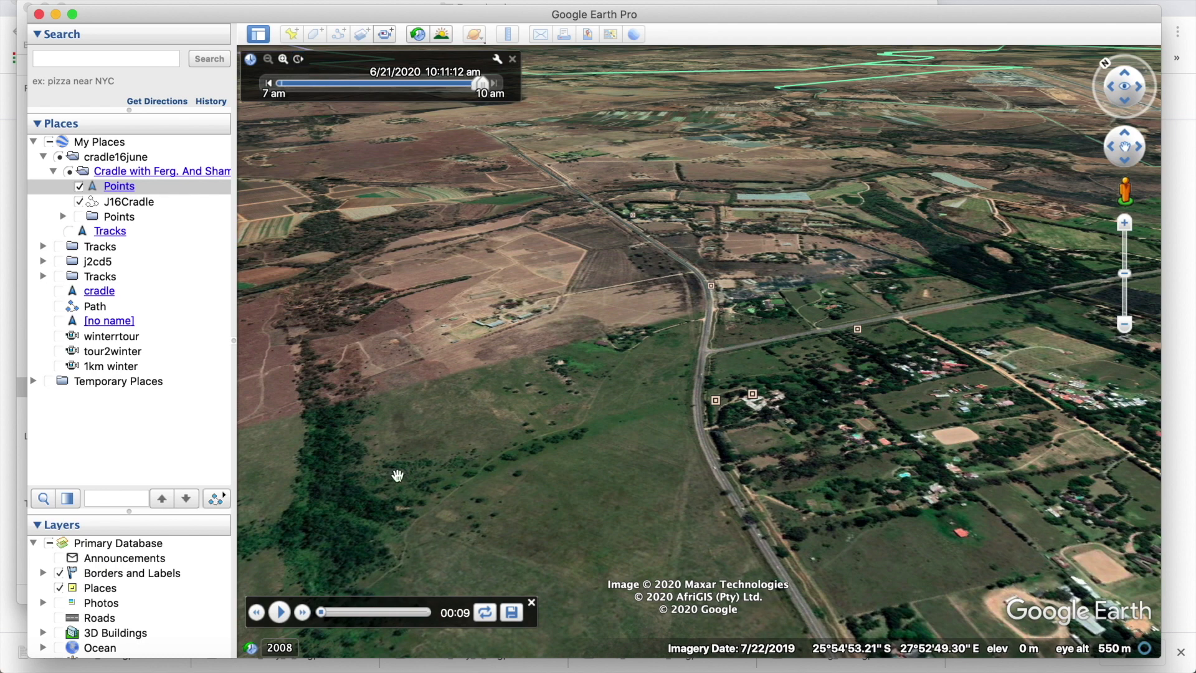
pyautogui.click(279, 612)
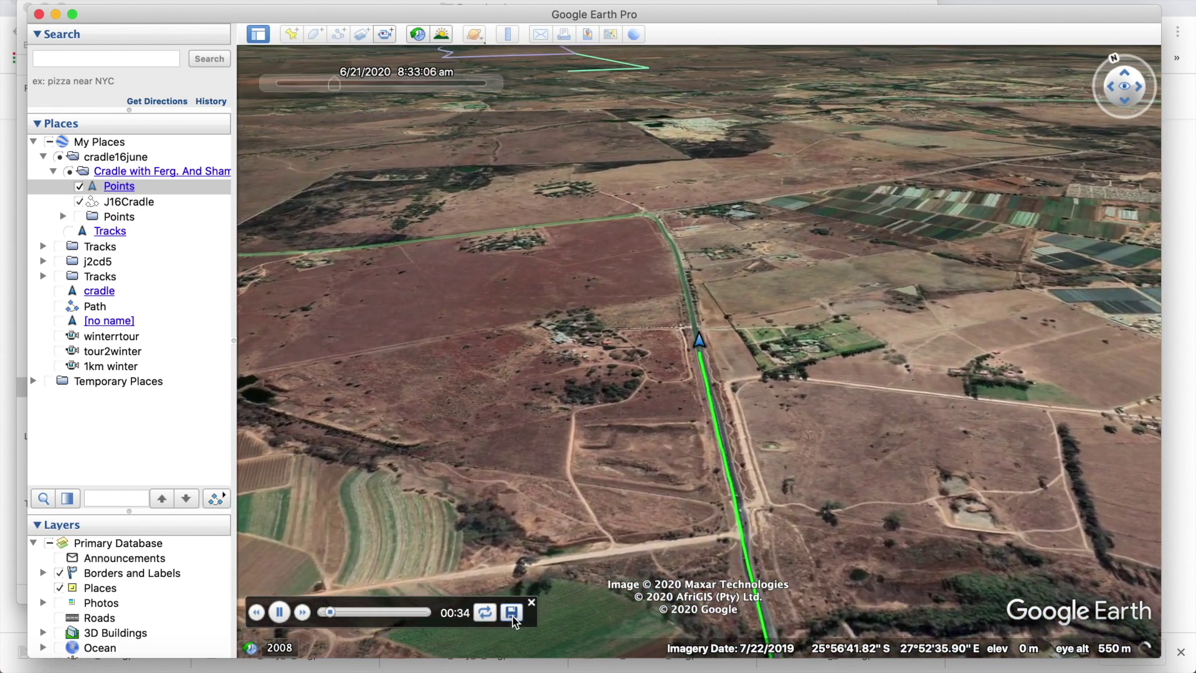
# Start saving the played tour under the name J16Tour and check its view settings.
pyautogui.click(512, 613)
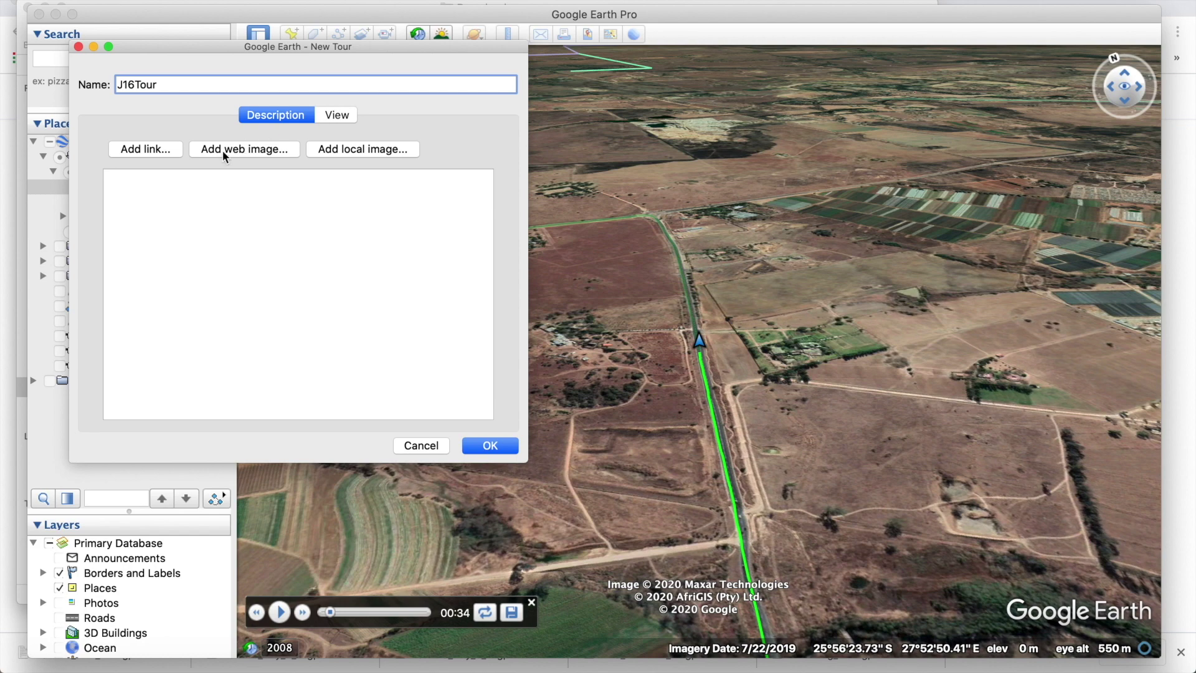
pyautogui.click(345, 117)
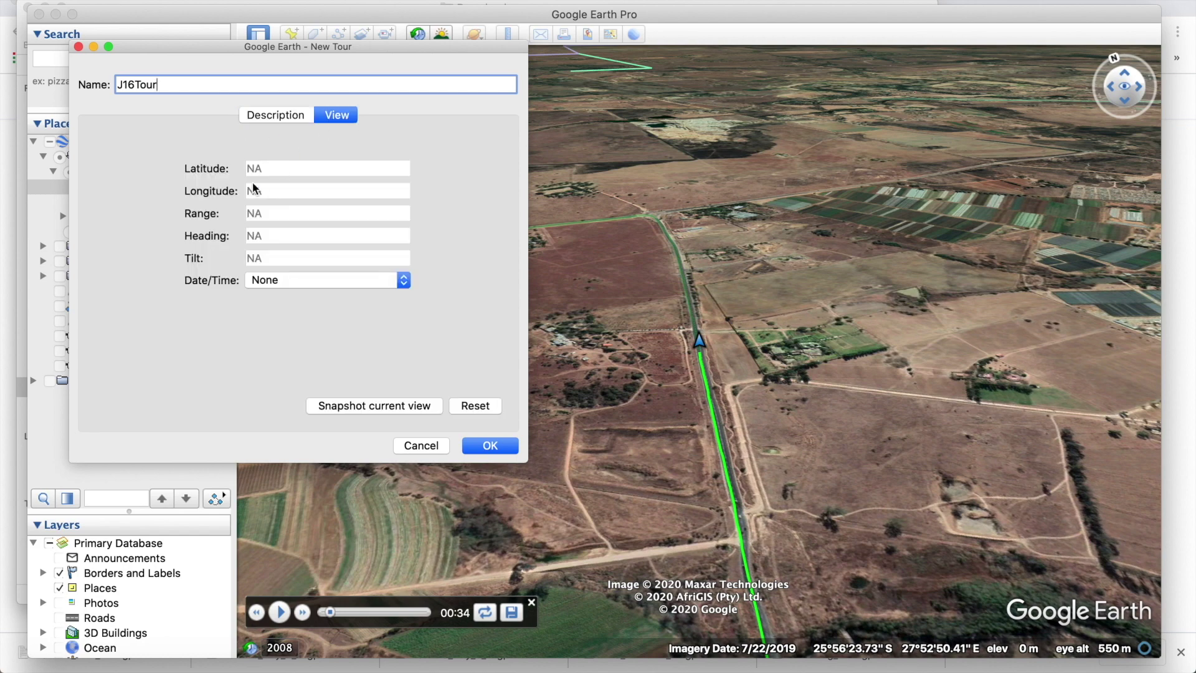
pyautogui.click(320, 281)
pyautogui.click(326, 259)
pyautogui.click(280, 114)
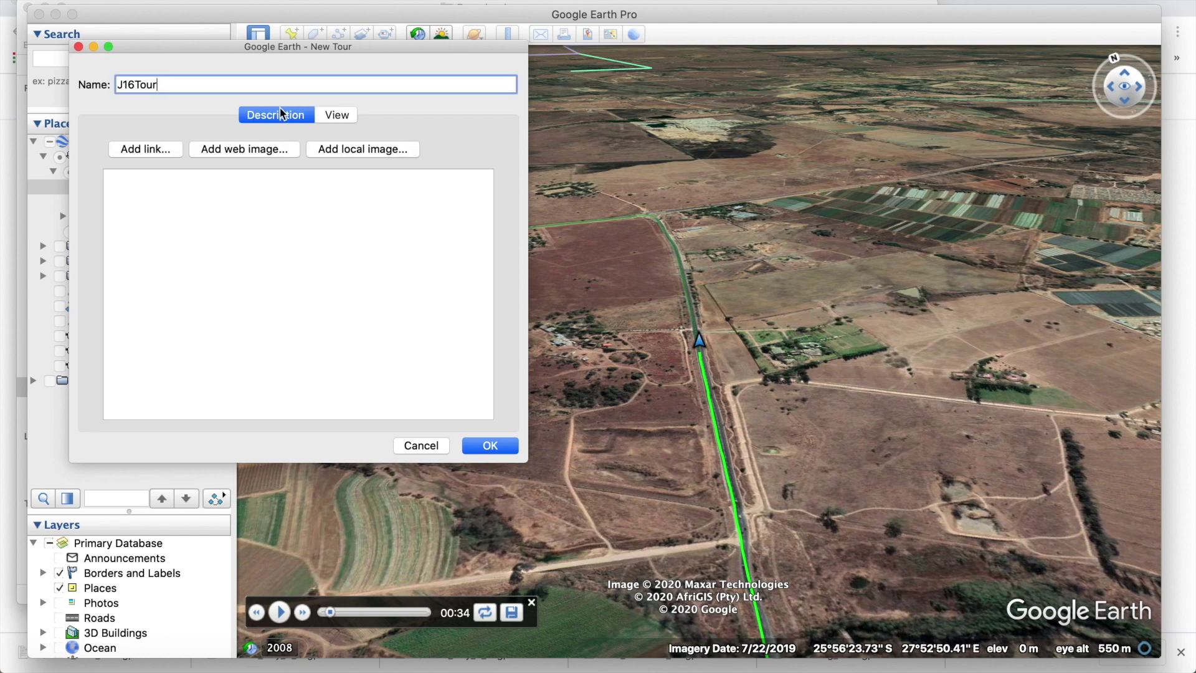
pyautogui.click(152, 148)
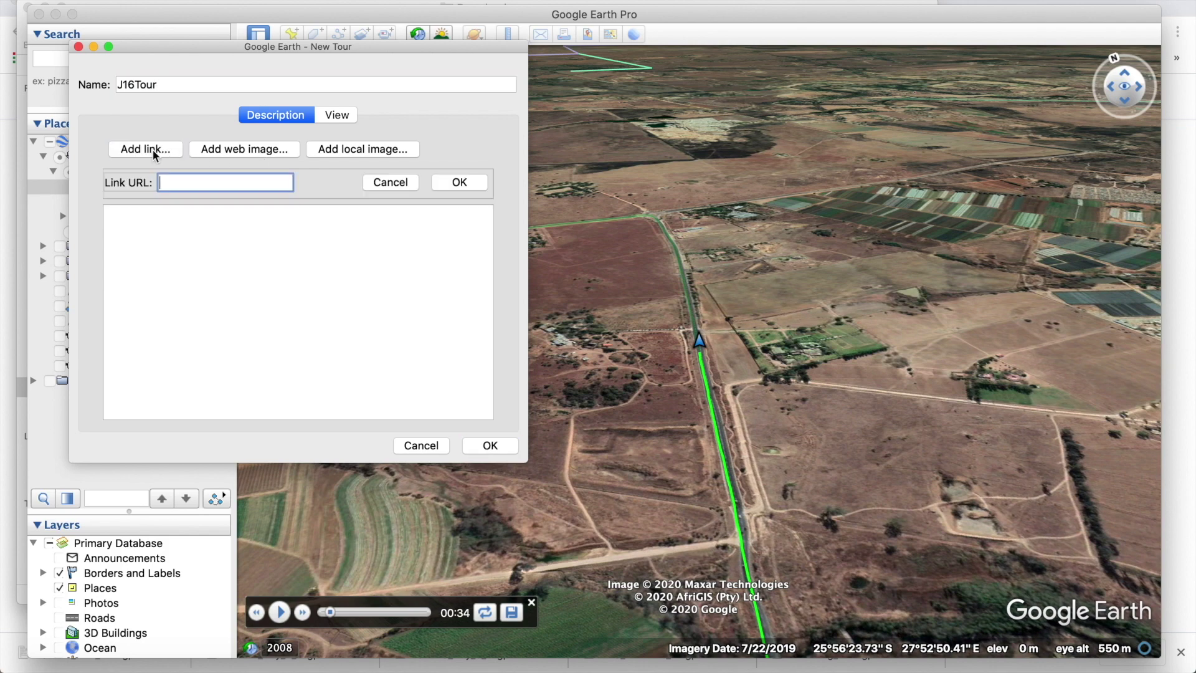
pyautogui.click(391, 183)
pyautogui.click(361, 149)
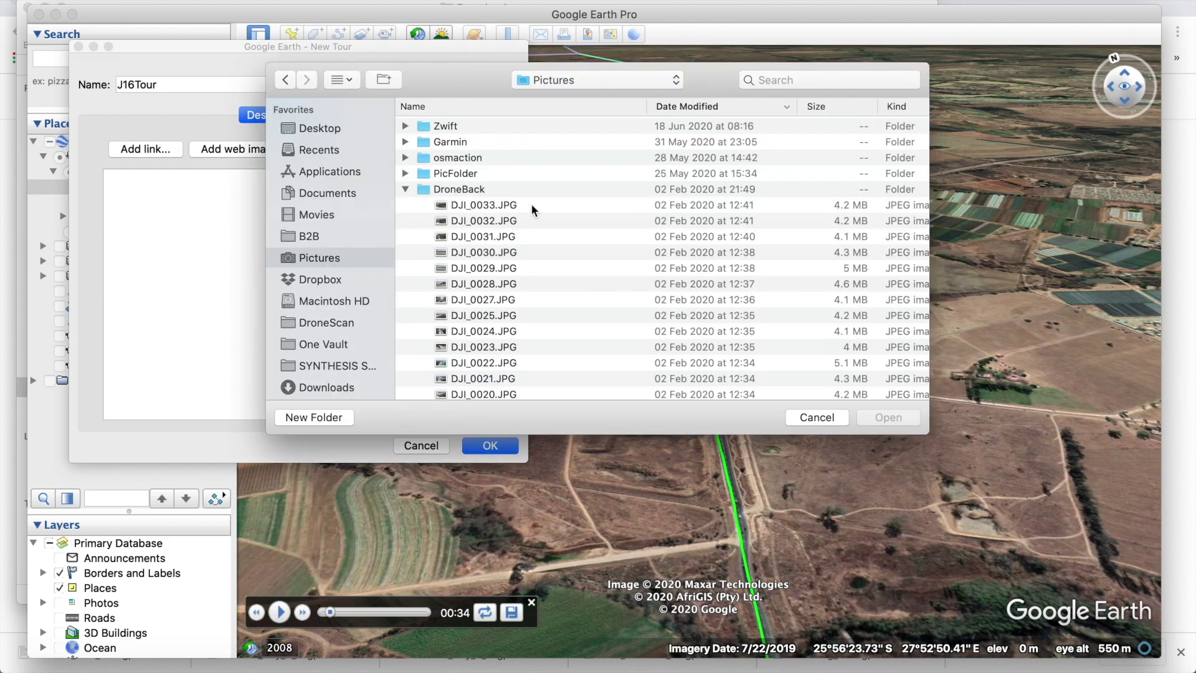
pyautogui.click(816, 418)
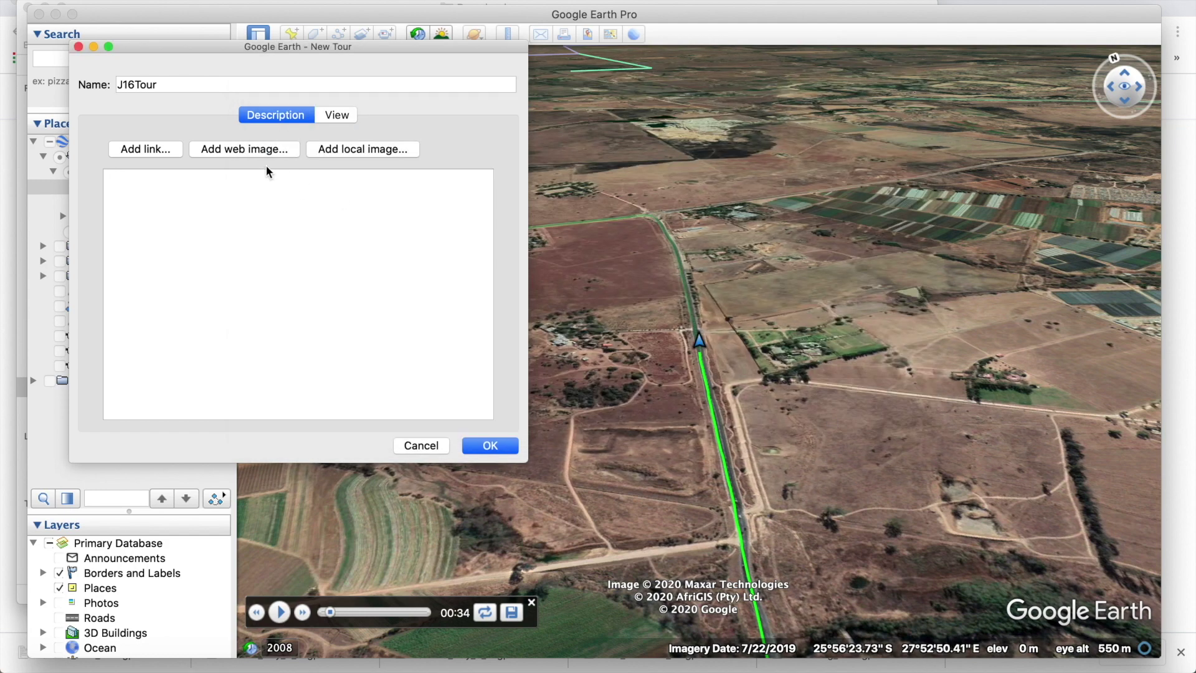
# Confirm saving J16Tour without a description and close the tour playback controls.
pyautogui.click(491, 446)
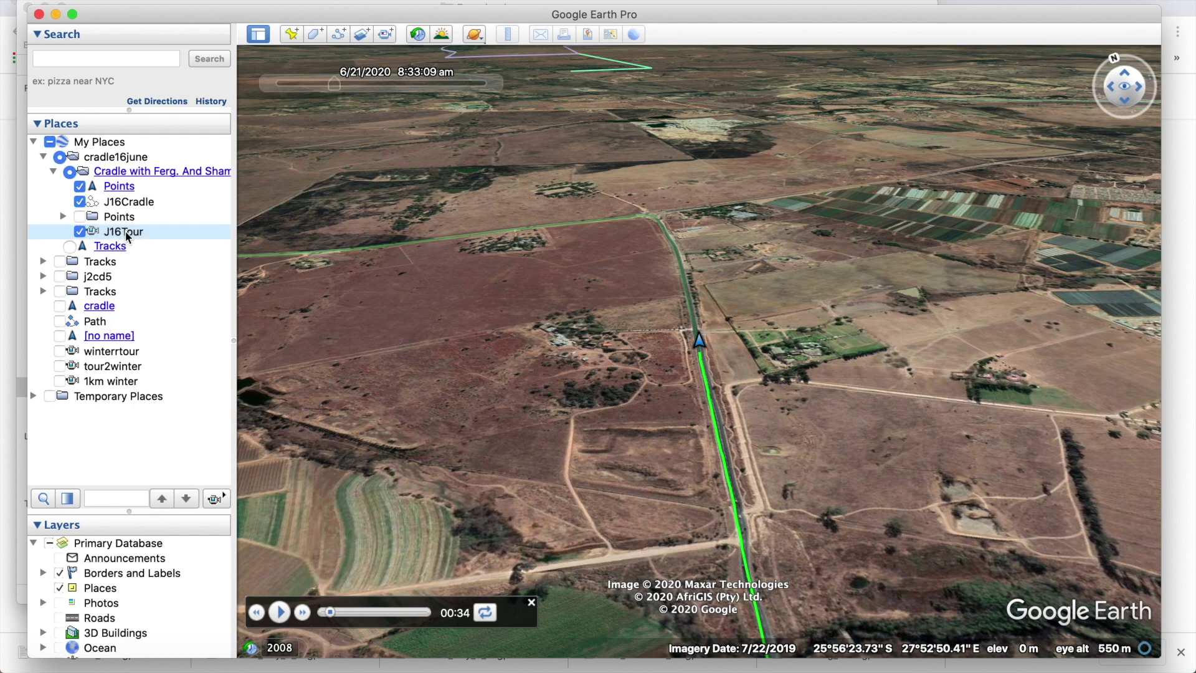
pyautogui.click(532, 603)
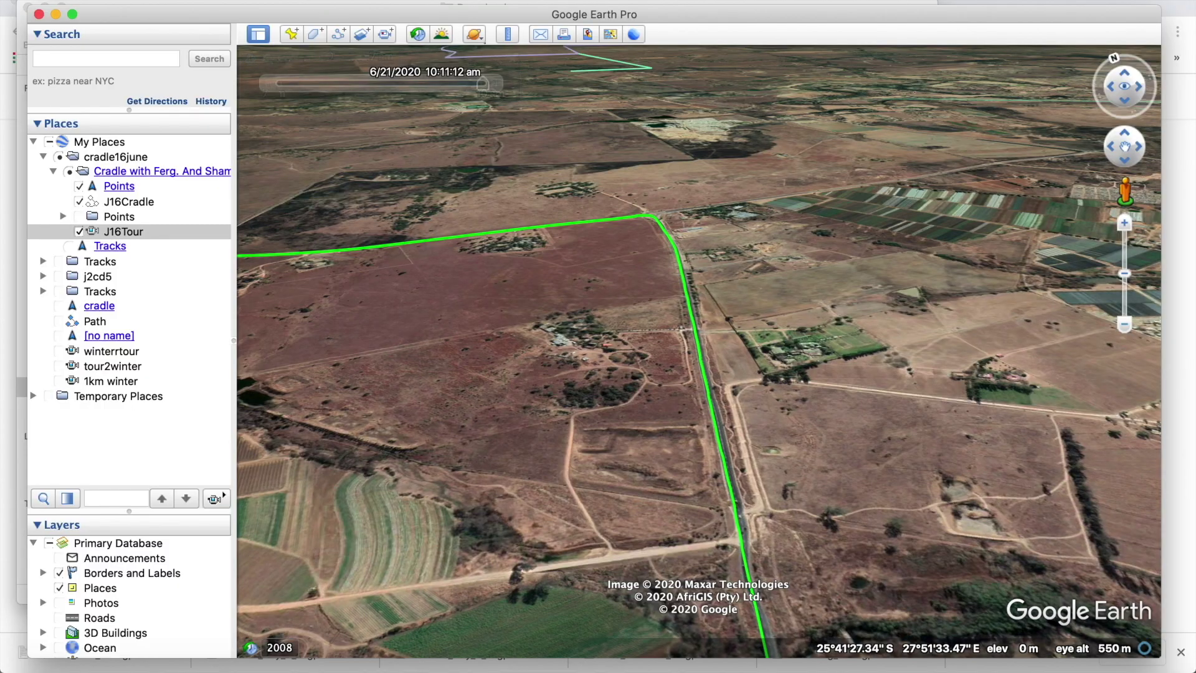
# Open Movie Maker for the saved J16Tour and set its output to movie.m4v in Documents, replacing the existing file.
pyautogui.click(317, 5)
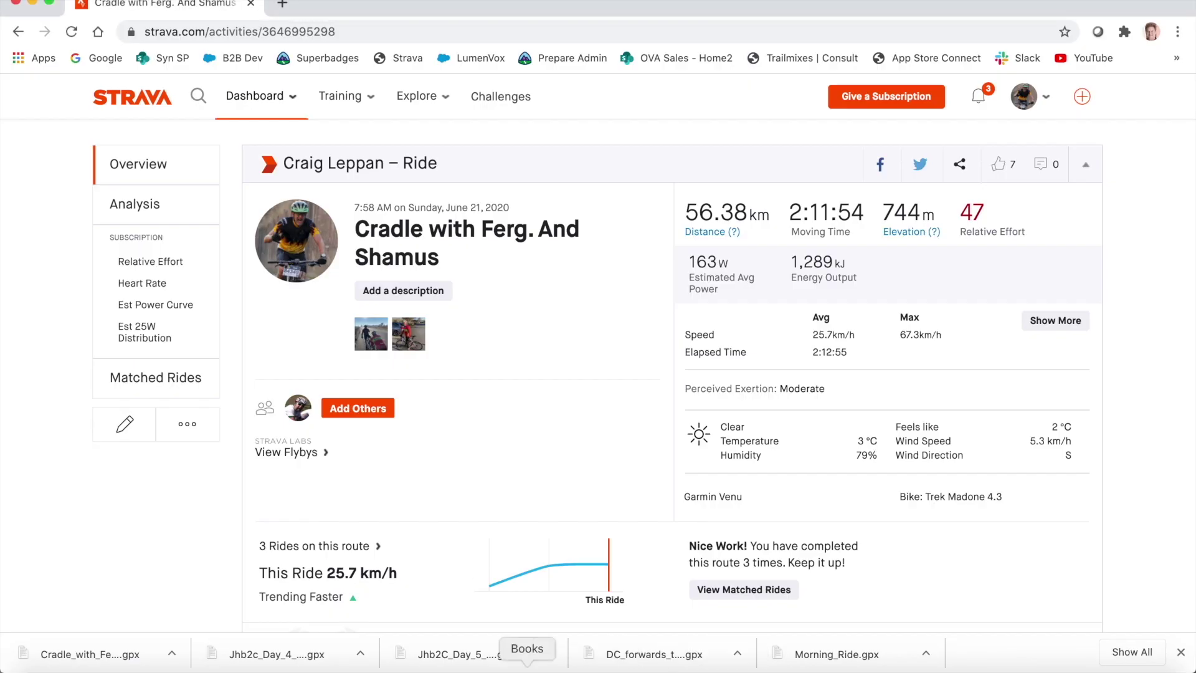
pyautogui.click(469, 666)
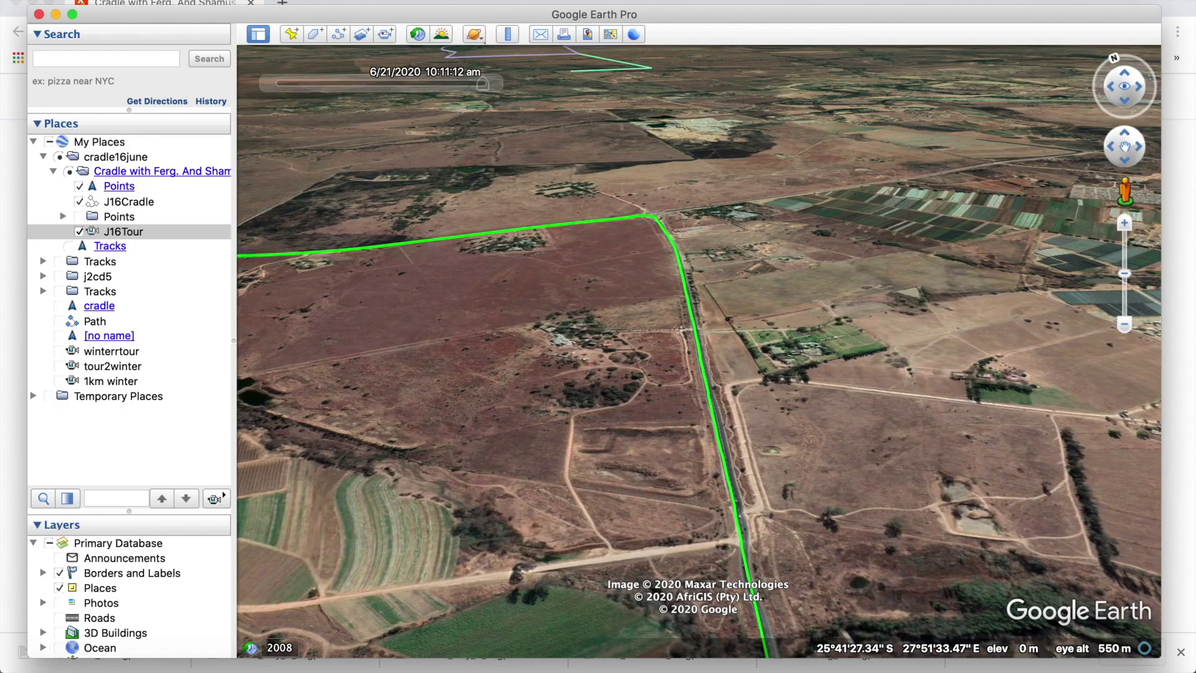
pyautogui.click(284, 1)
pyautogui.click(314, 50)
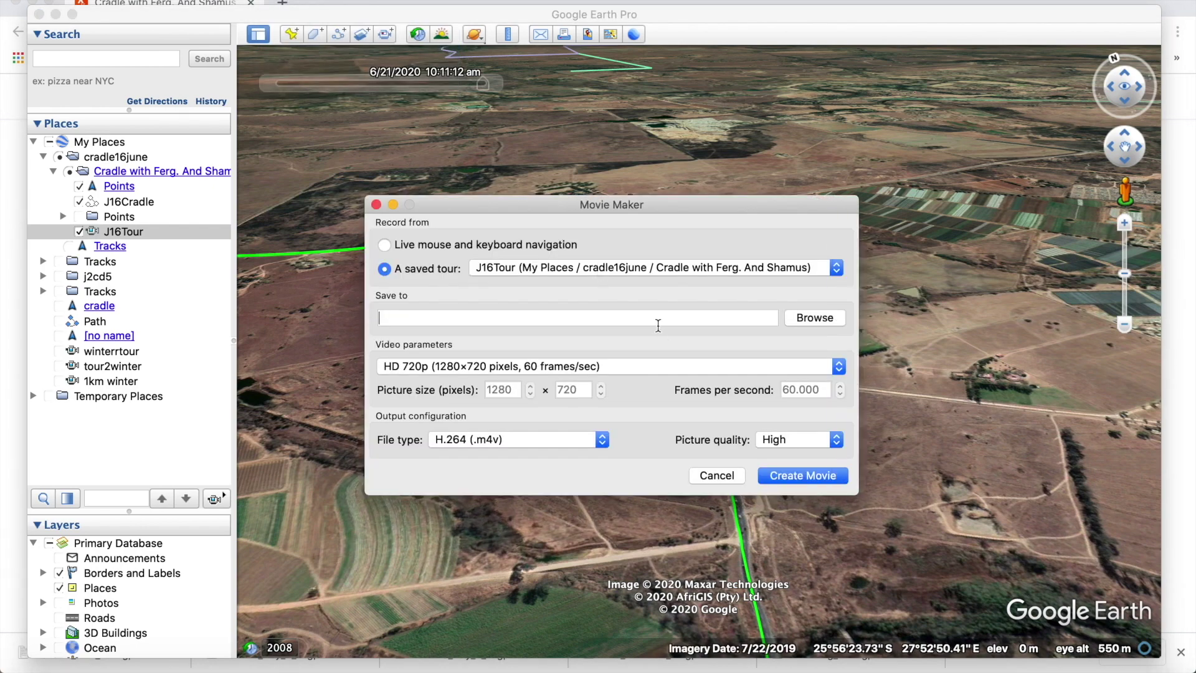
pyautogui.click(815, 317)
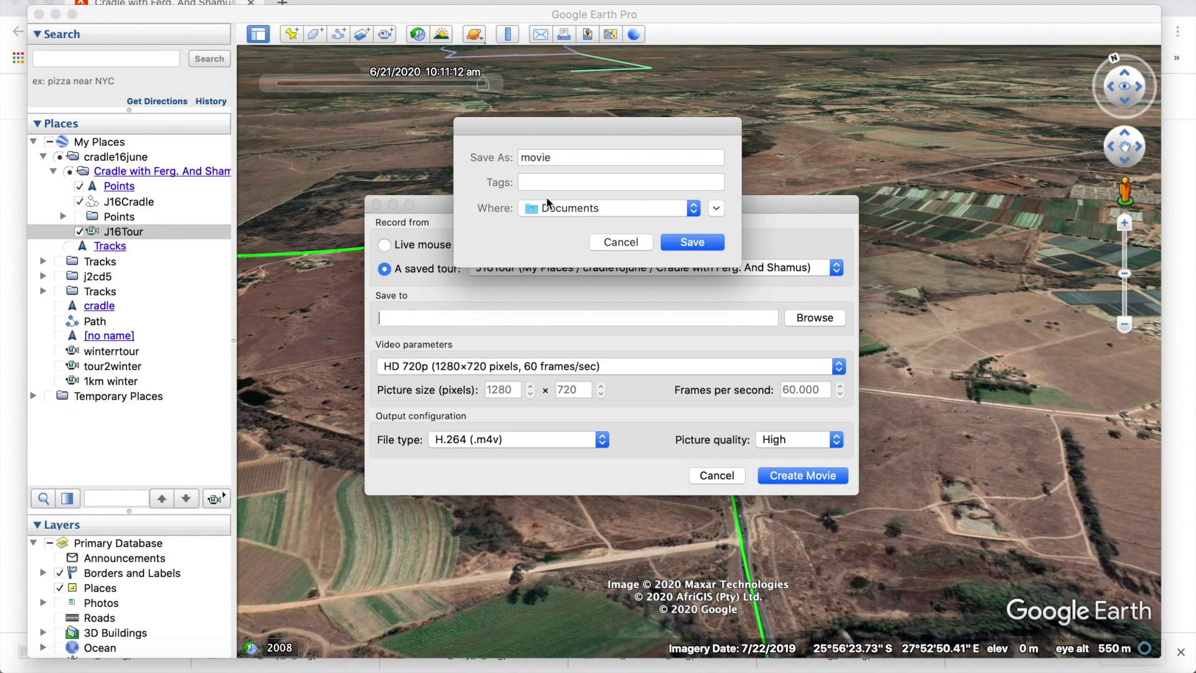
pyautogui.click(685, 244)
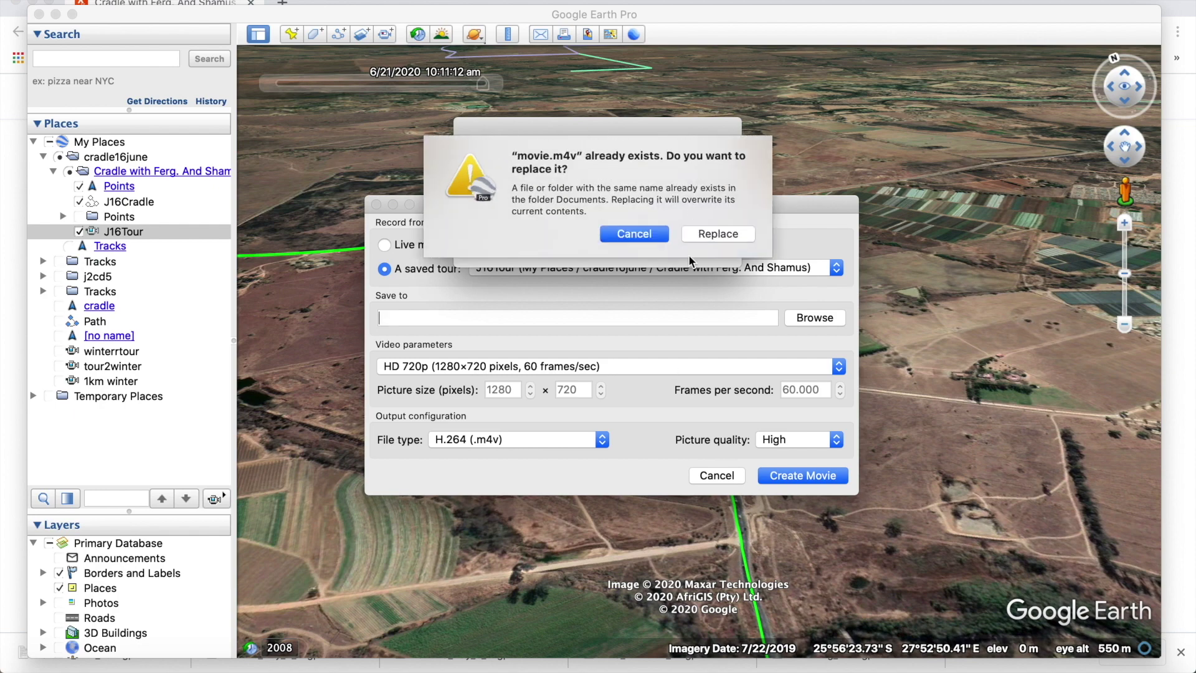
pyautogui.click(715, 234)
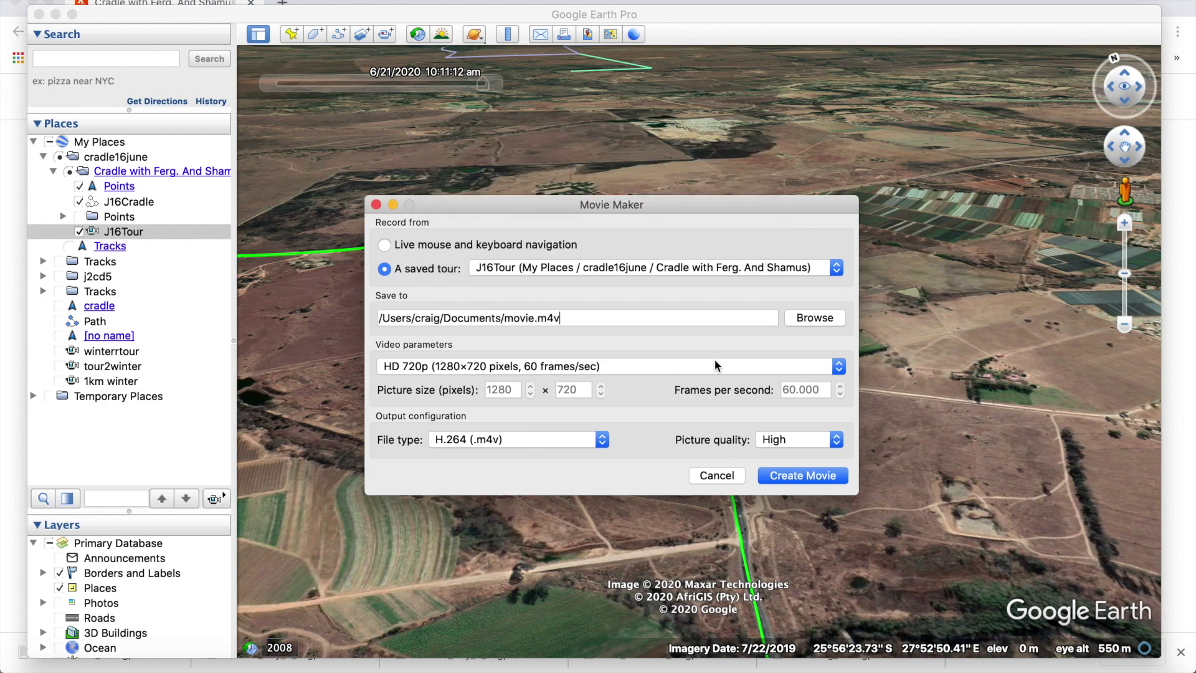
# Set the video parameters to XGA (1024×768 pixels, 30 frames/sec), keep the H.264 (.m4v) file type, and check the picture quality options.
pyautogui.click(716, 365)
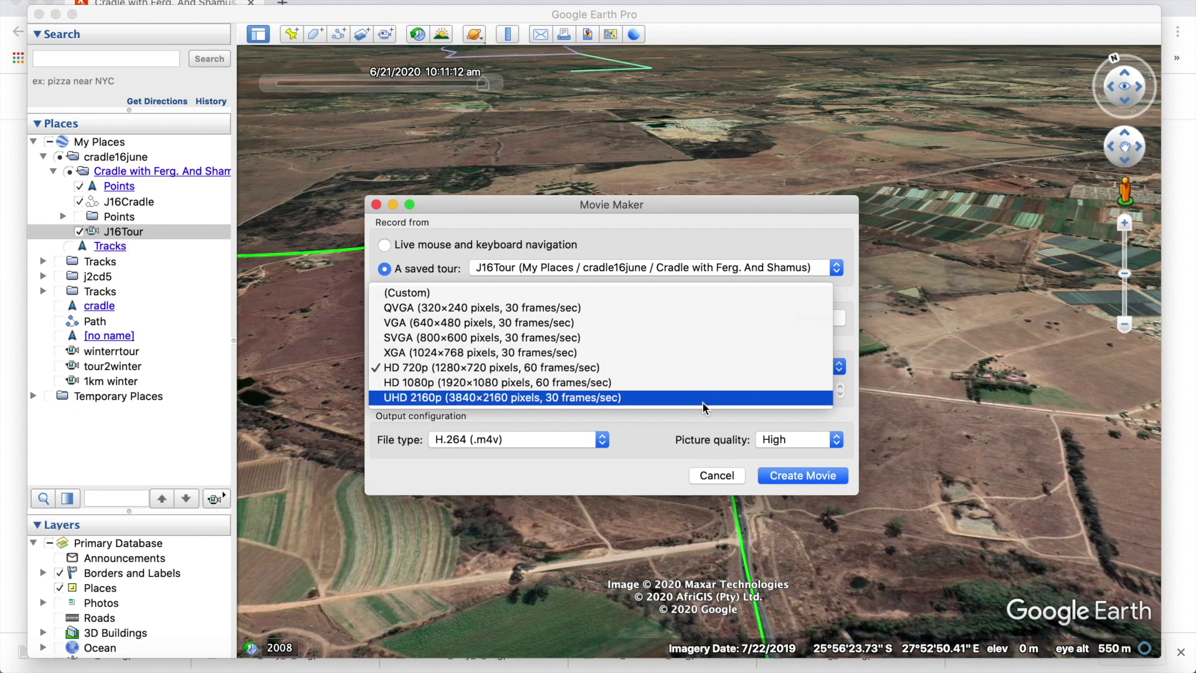
pyautogui.click(690, 353)
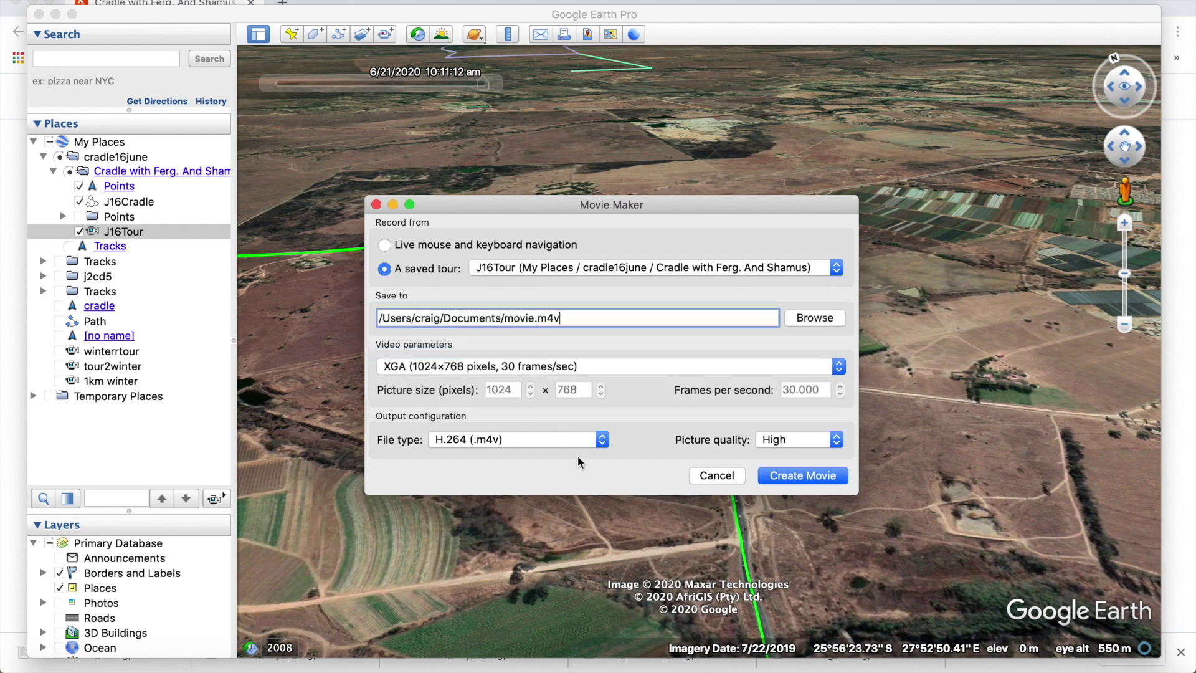
pyautogui.click(575, 441)
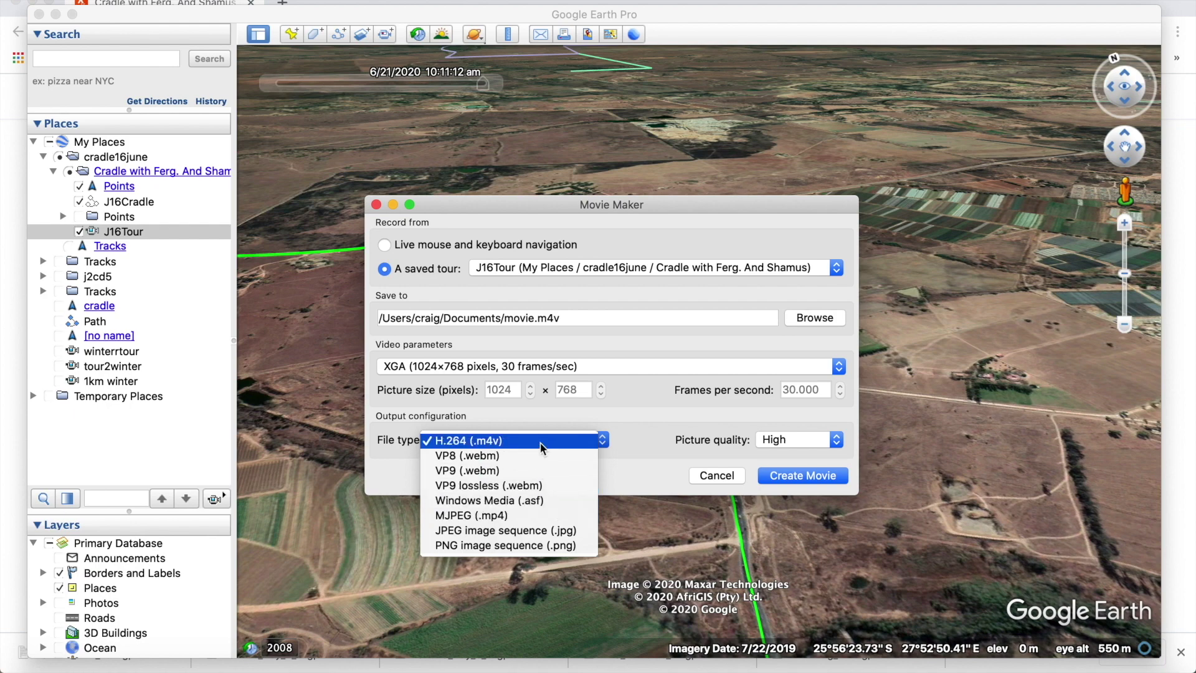
pyautogui.click(541, 442)
pyautogui.click(766, 441)
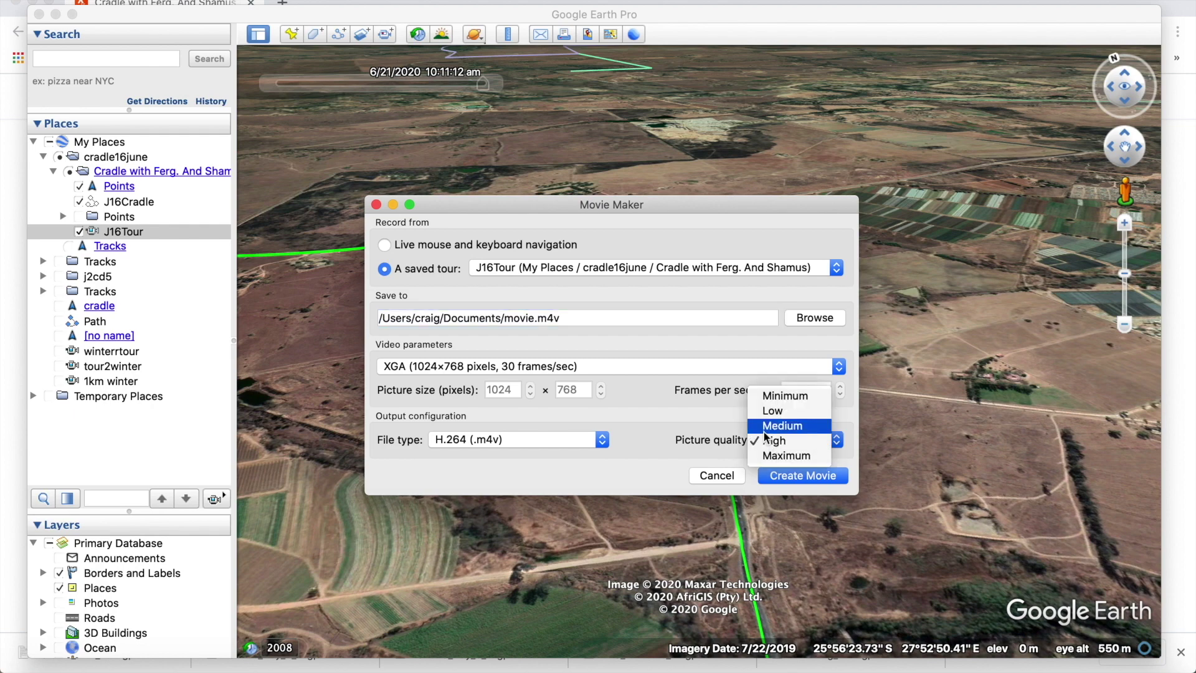
# Start creating the movie and move the recording progress window clear of the track.
pyautogui.click(794, 476)
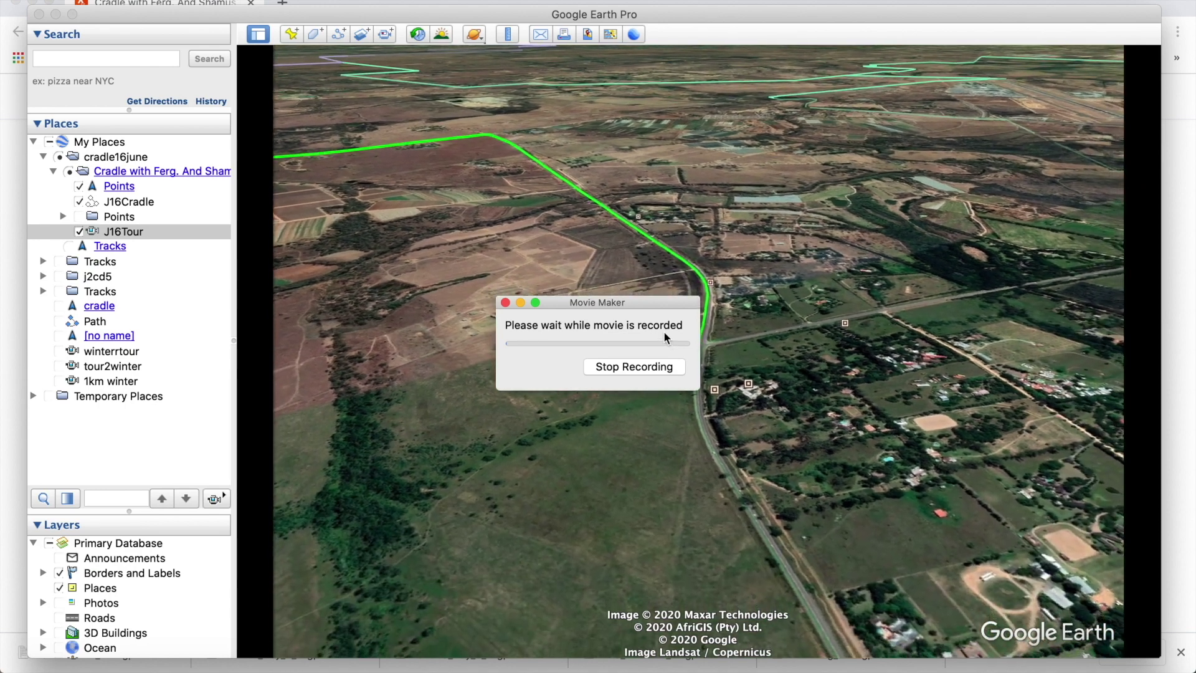
pyautogui.moveTo(657, 306); pyautogui.dragTo(1019, 523)
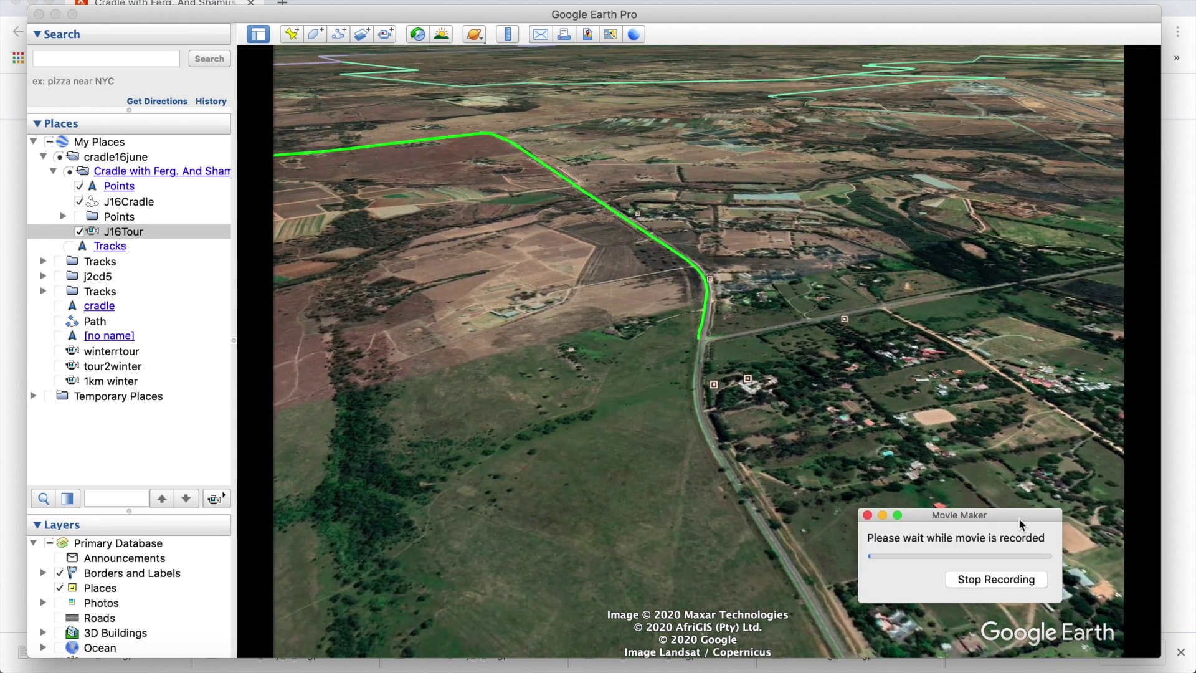